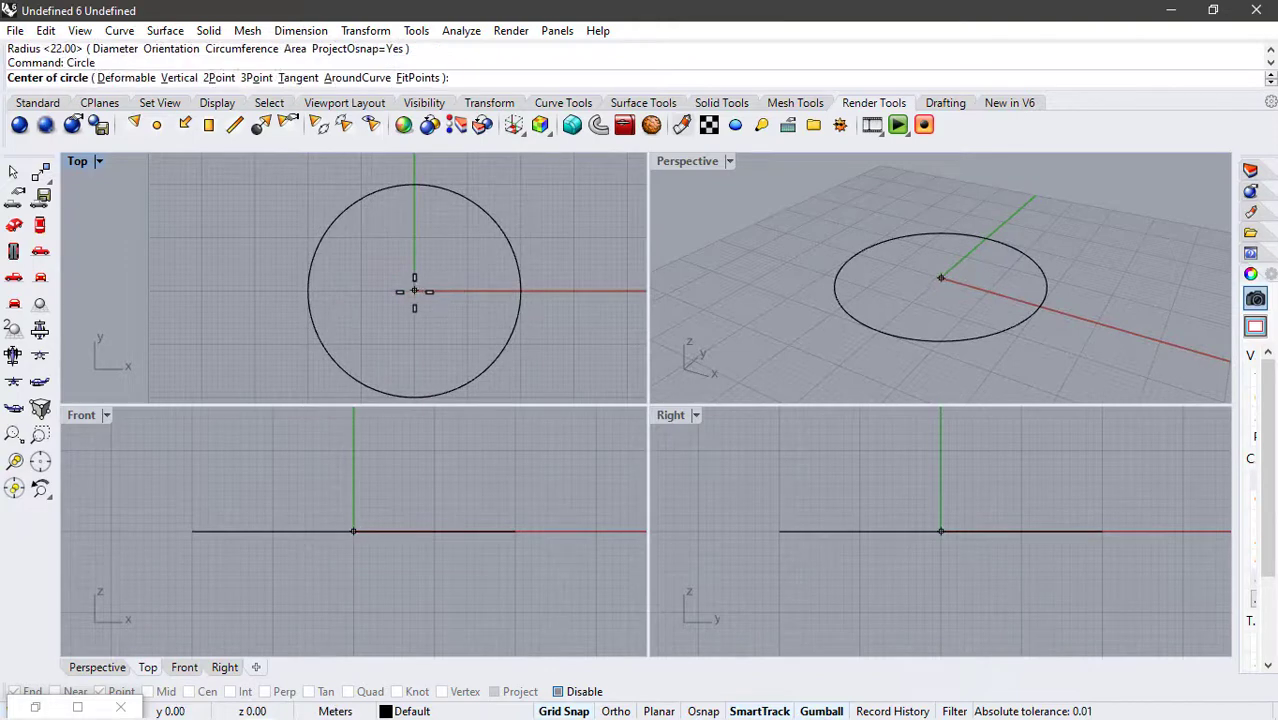
Draw a larger circle centred on the origin, concentric with and outside the existing circle.
click(414, 291)
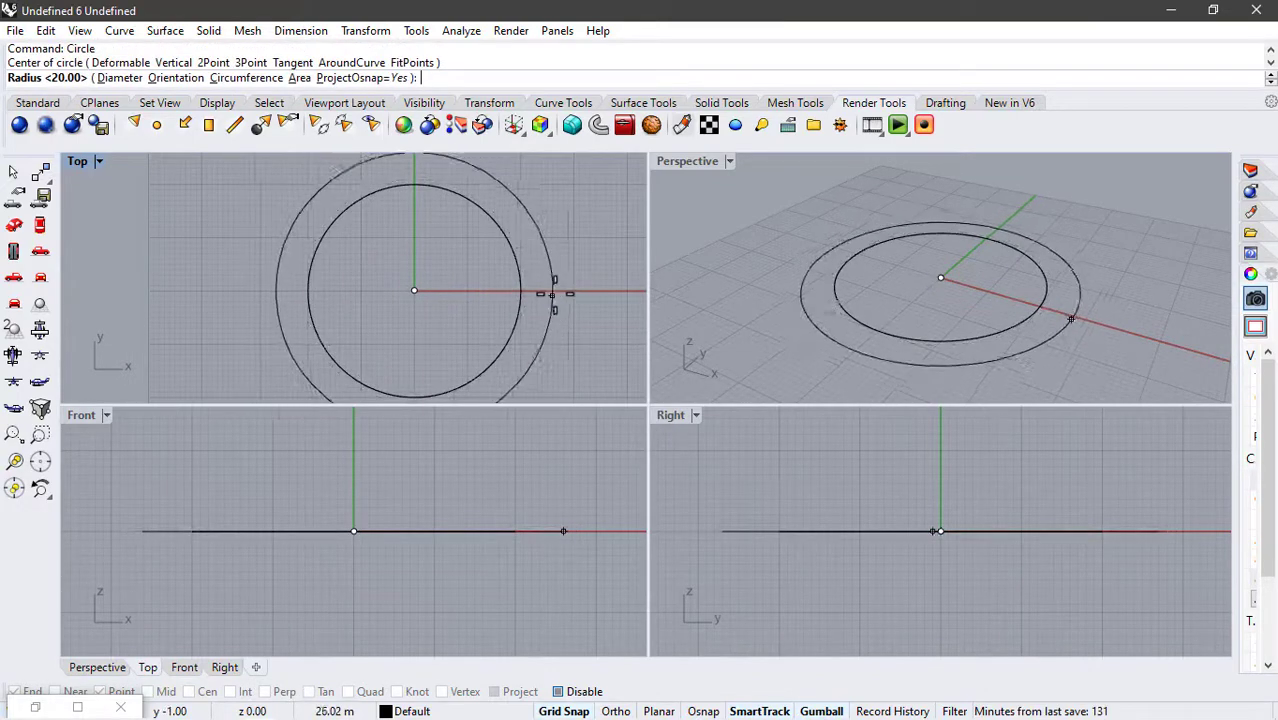
click(564, 290)
click(563, 290)
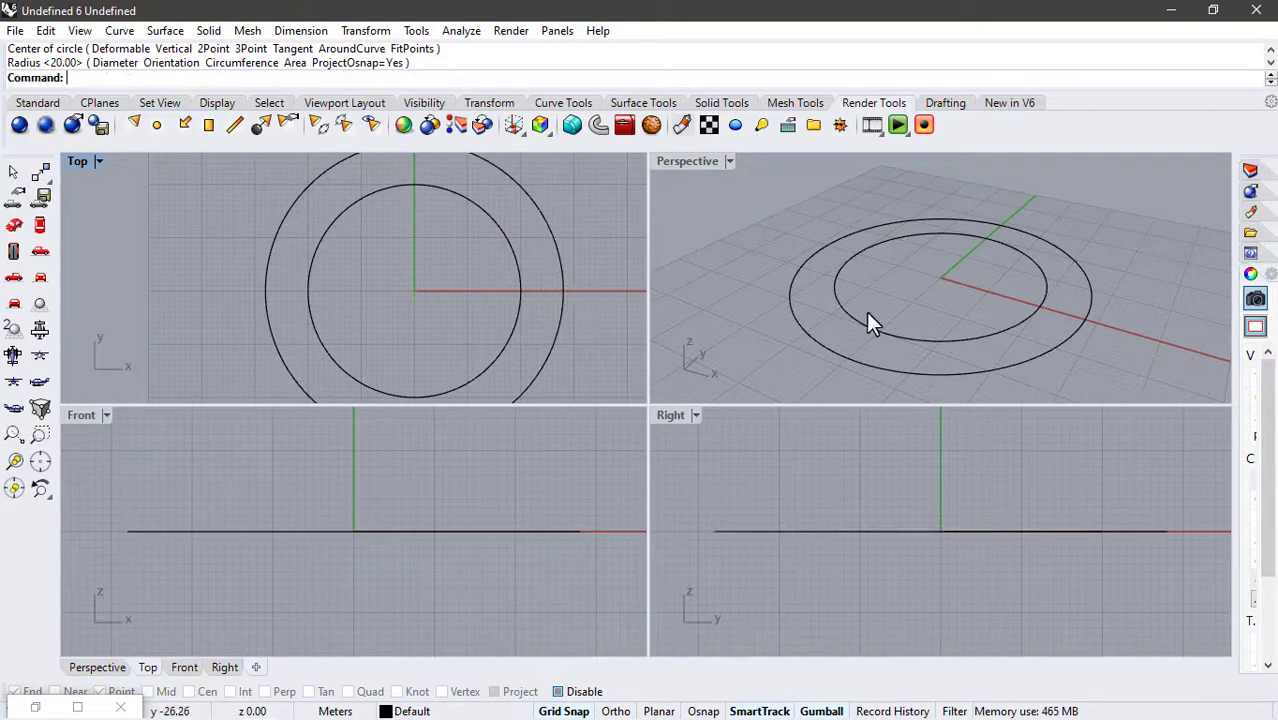
Copy the inner circle in the maximised Perspective view and raise the copy vertically, high above the two base circles.
double_click(690, 161)
scroll(626, 333, down, 4)
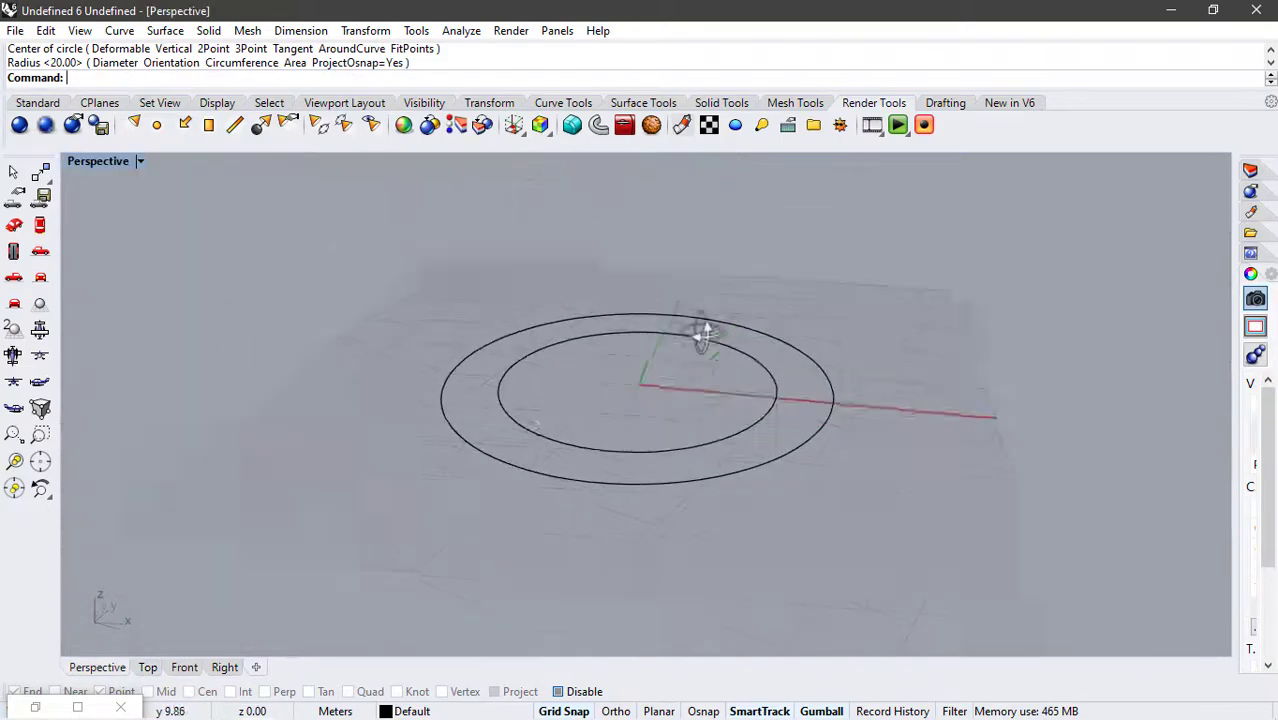
scroll(655, 337, up, 2)
click(664, 333)
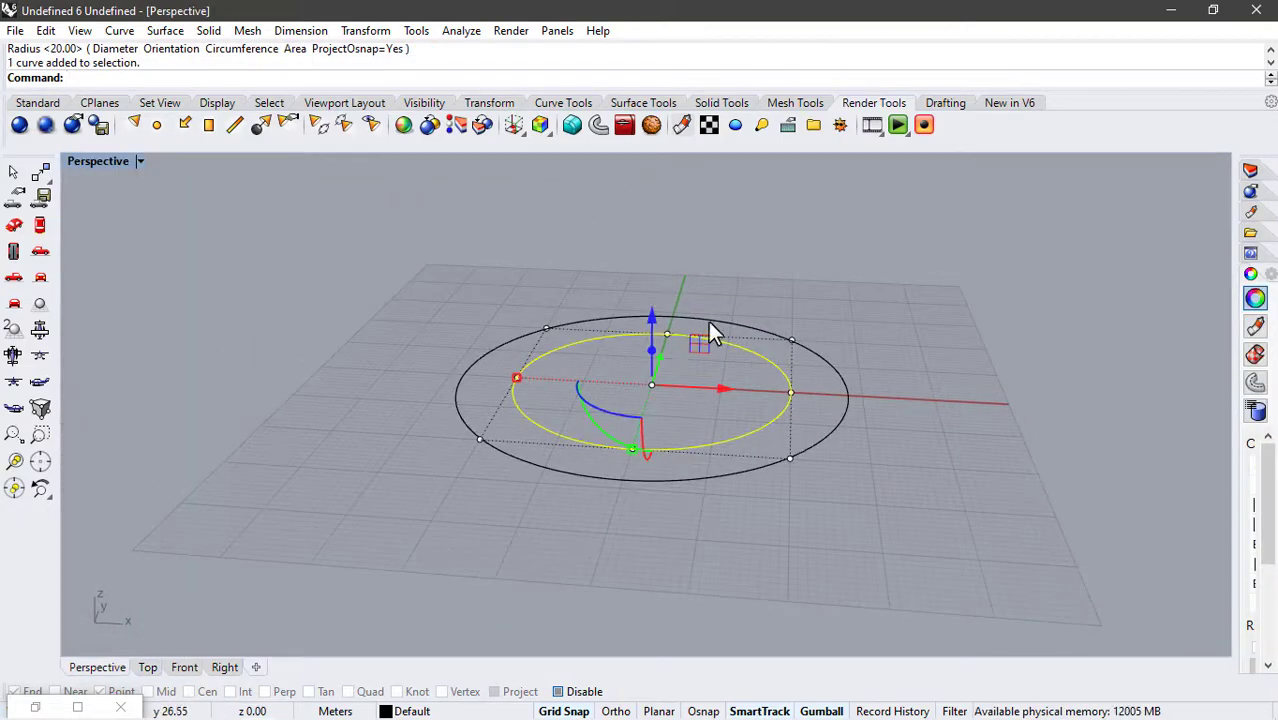
key(ctrl+c)
key(ctrl+v)
drag(652, 316, 670, 182)
scroll(674, 312, down, 6)
scroll(631, 242, up, 4)
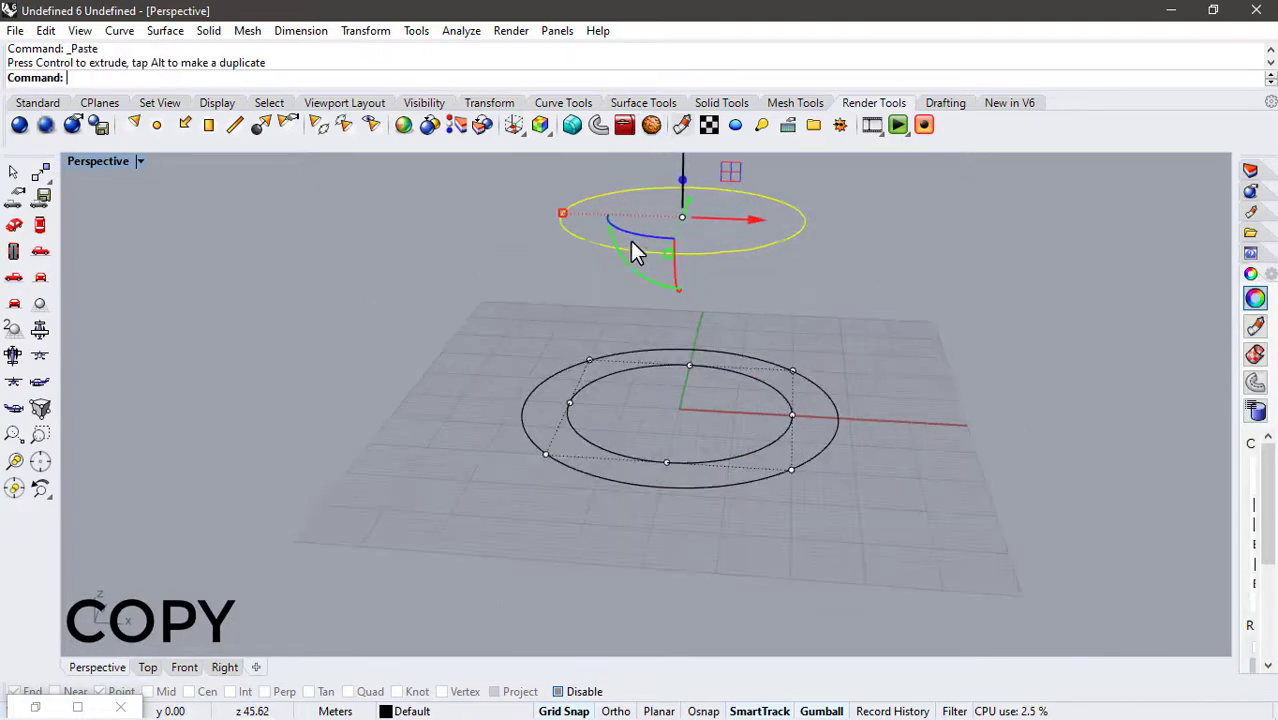
Raise the larger circle vertically to about halfway between the two smaller circles.
middle_click(850, 398)
click(793, 334)
right_drag(793, 334, 862, 417)
click(852, 425)
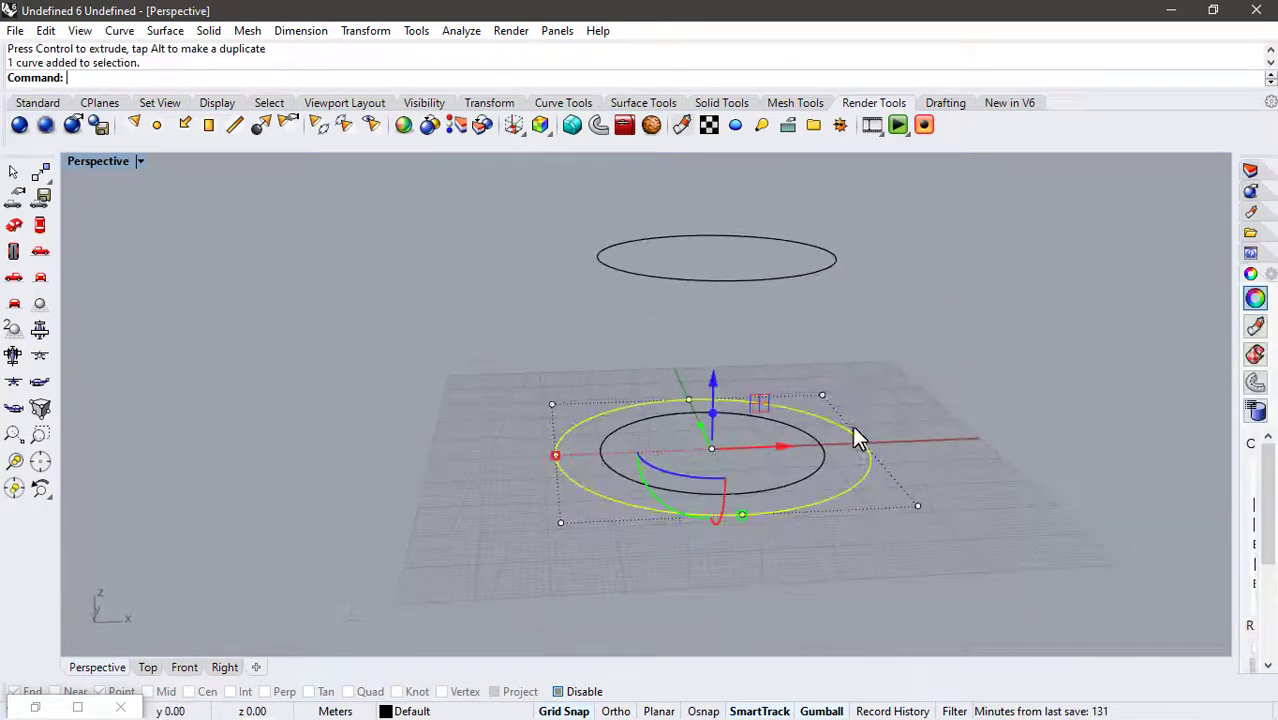
drag(727, 400, 720, 285)
key(Escape)
right_drag(760, 300, 779, 331)
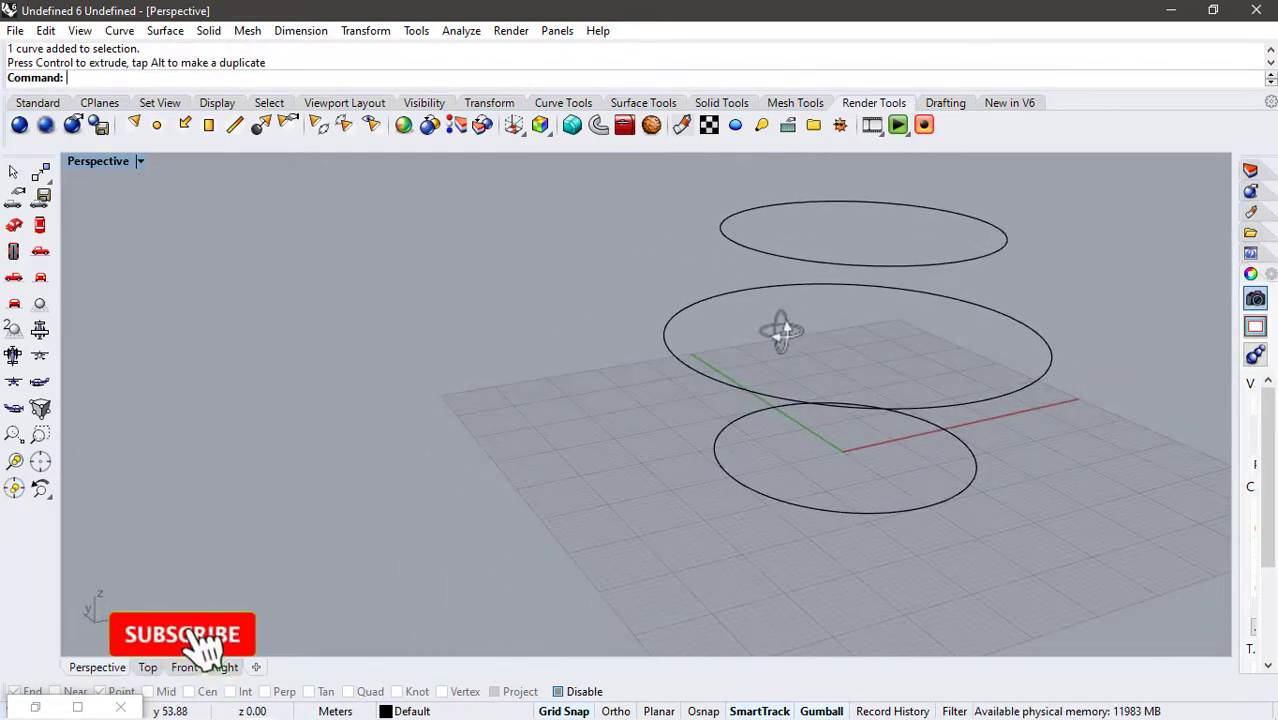
Open Grasshopper and add a Curve parameter to the empty canvas.
text(Grasshopper)
key(Return)
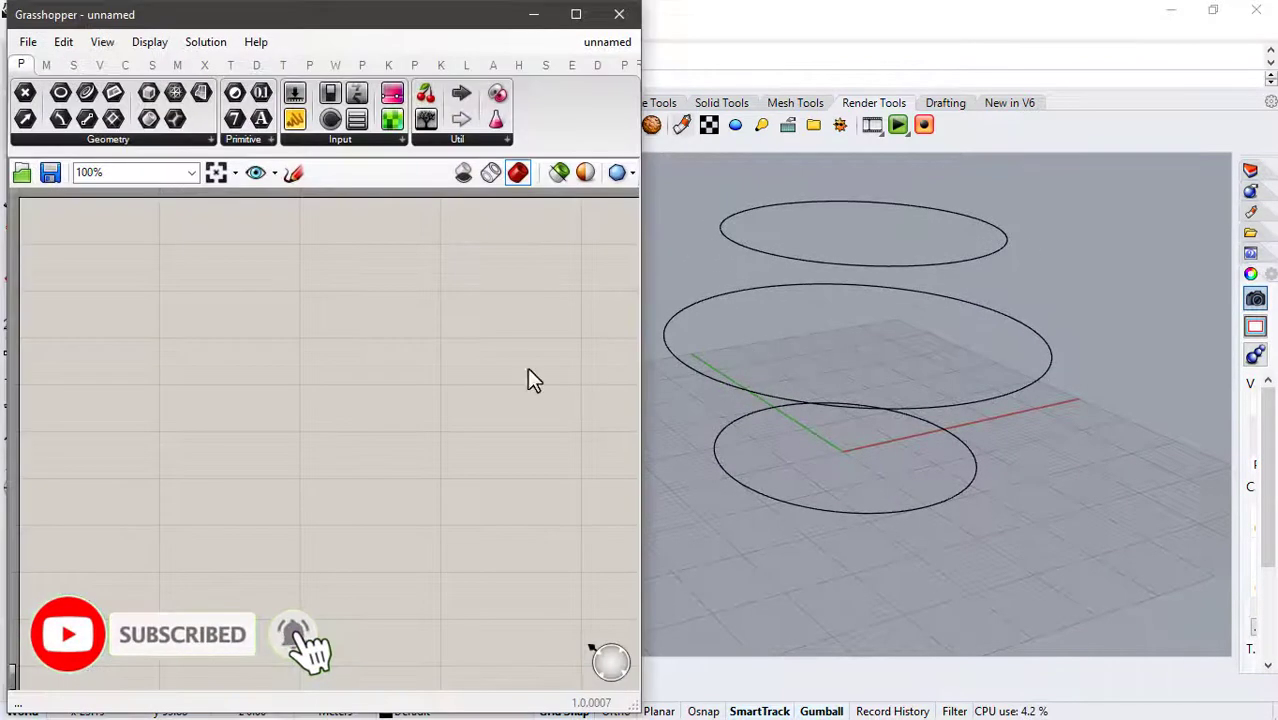
double_click(157, 289)
text(curve)
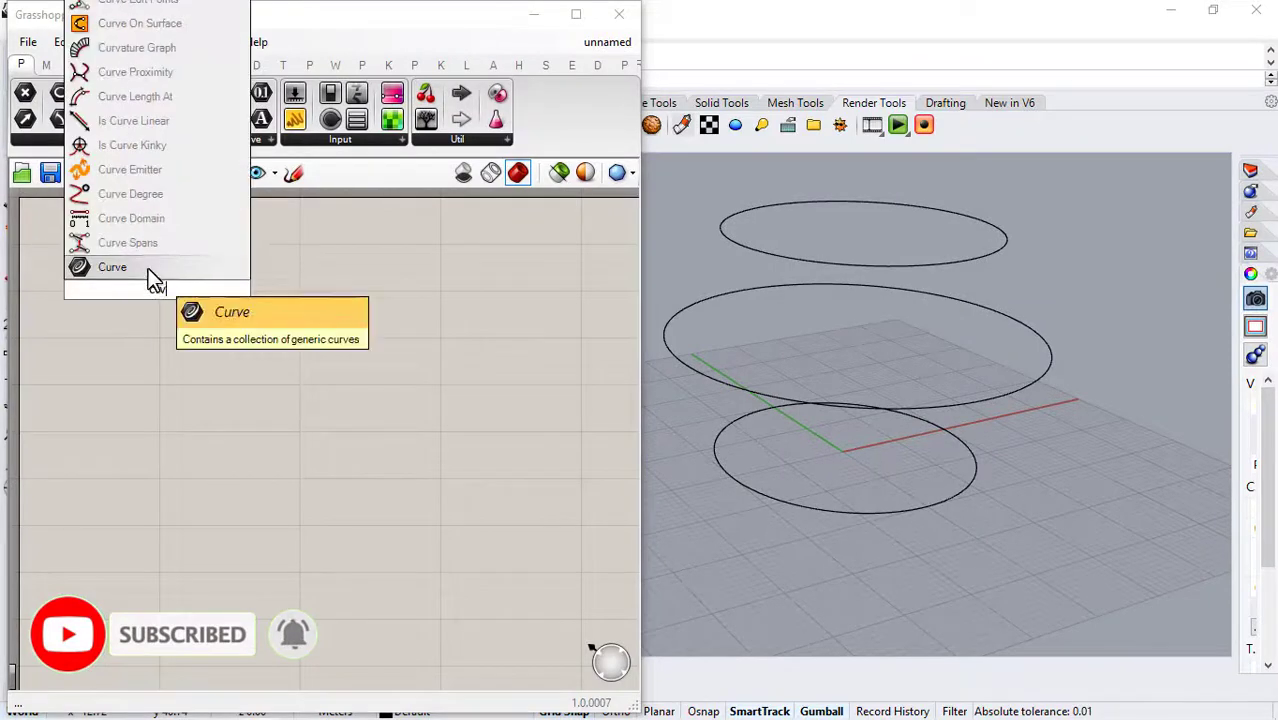
key(Return)
Reference the three circles in the Curve parameter as multiple curves, in order from top to bottom.
right_click(155, 296)
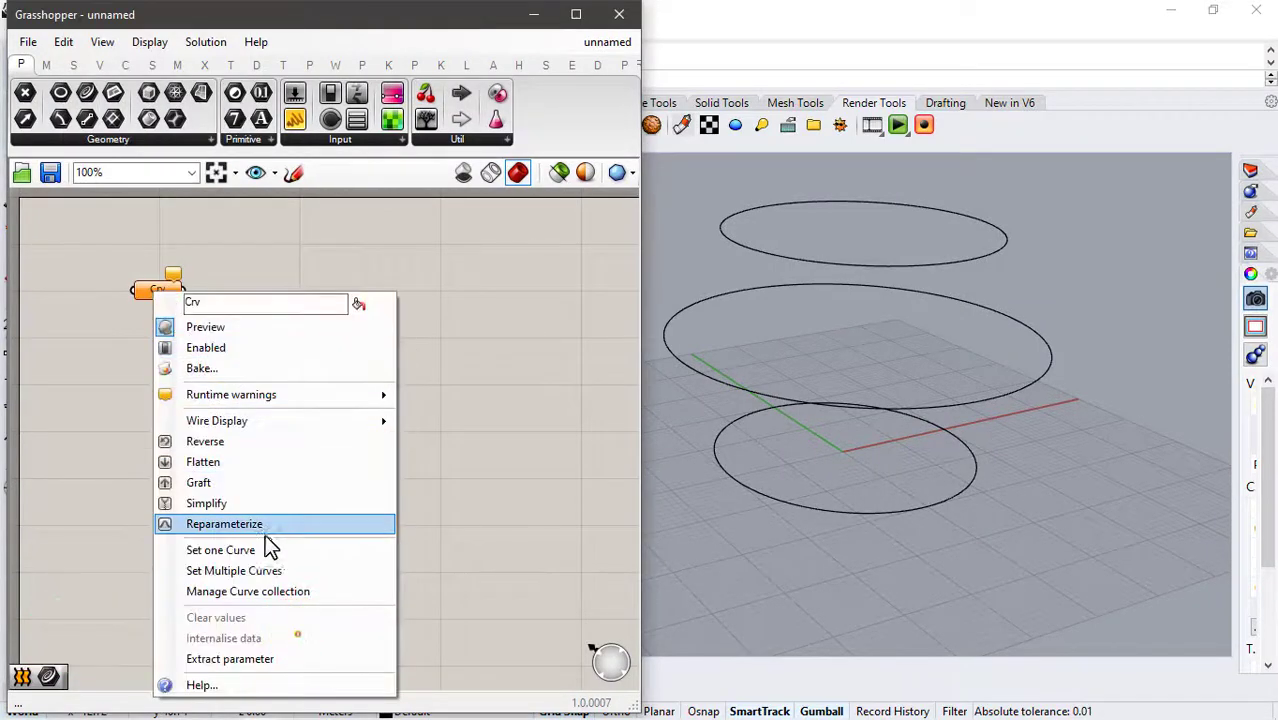
click(260, 572)
click(813, 265)
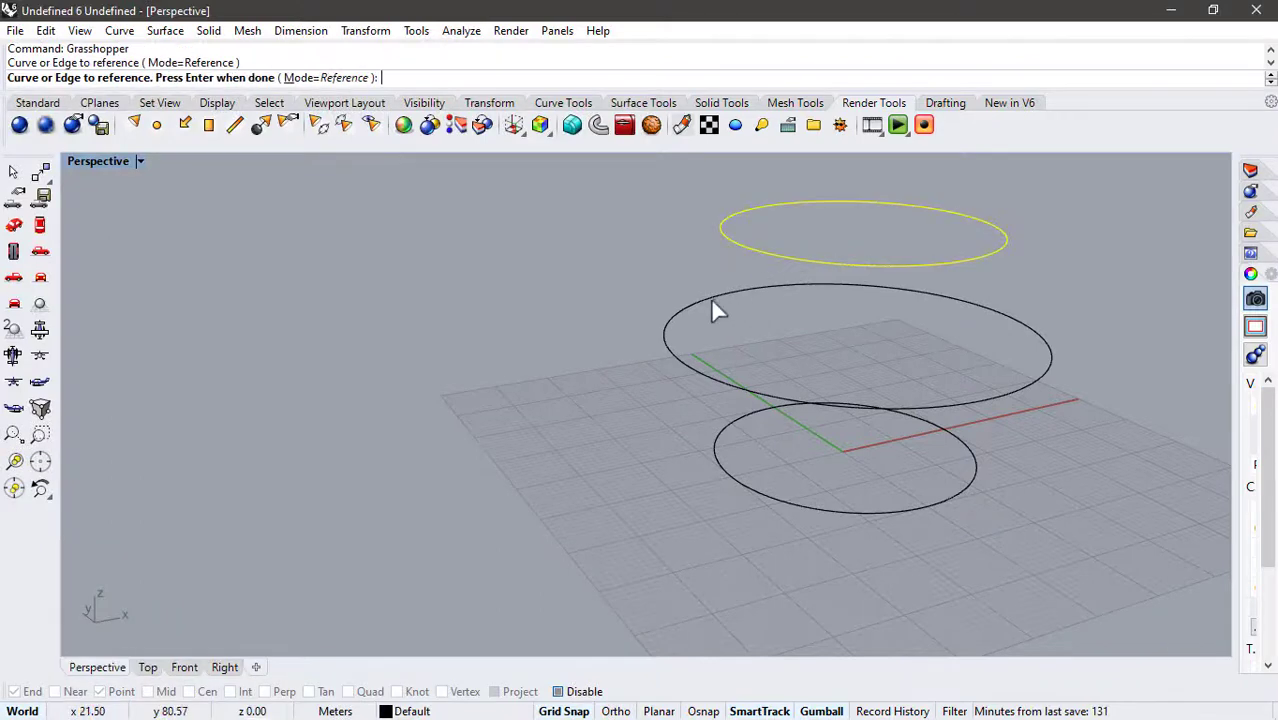
click(713, 305)
click(732, 431)
key(Return)
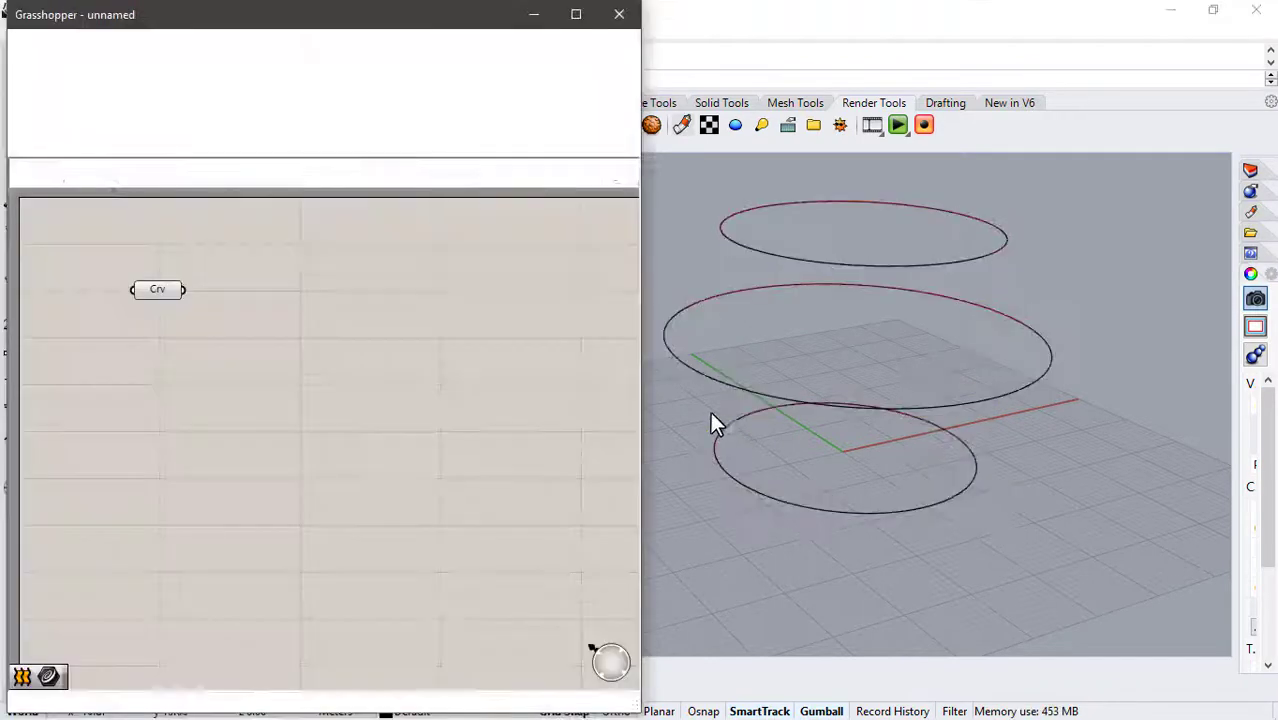
Add a Loft component and feed the Curve parameter into its curves input.
double_click(261, 288)
text(loft)
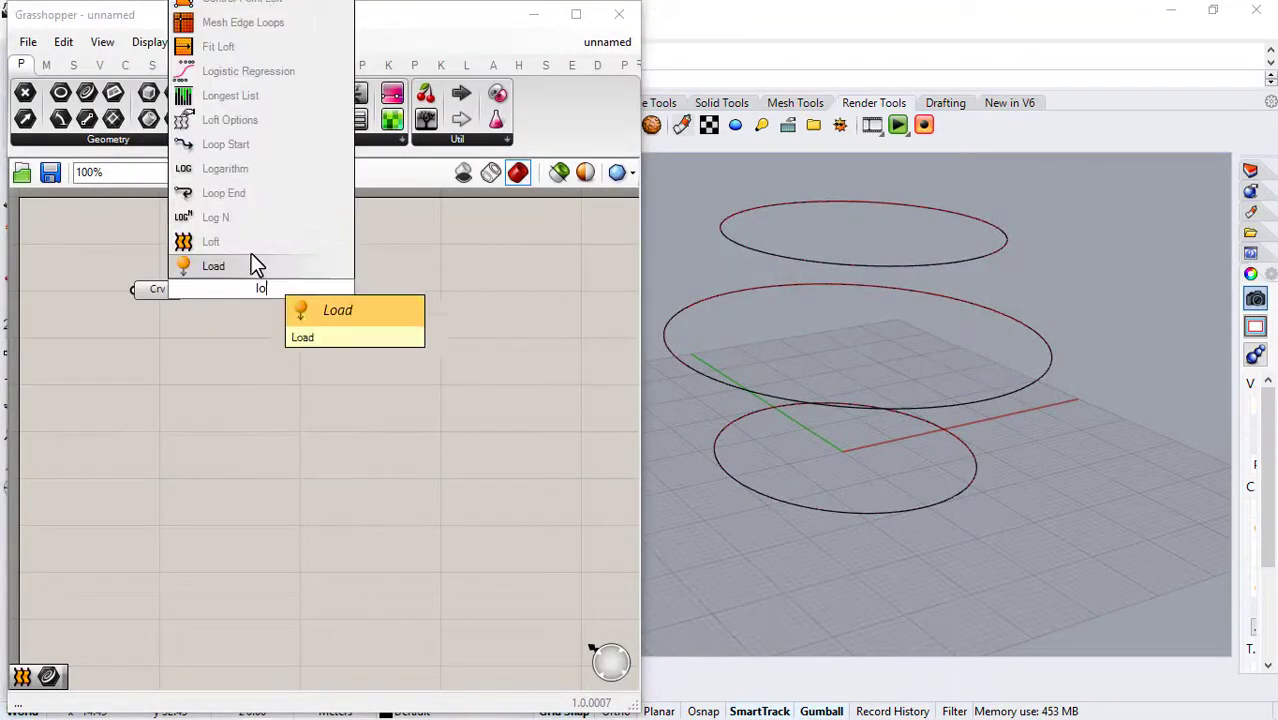
click(251, 256)
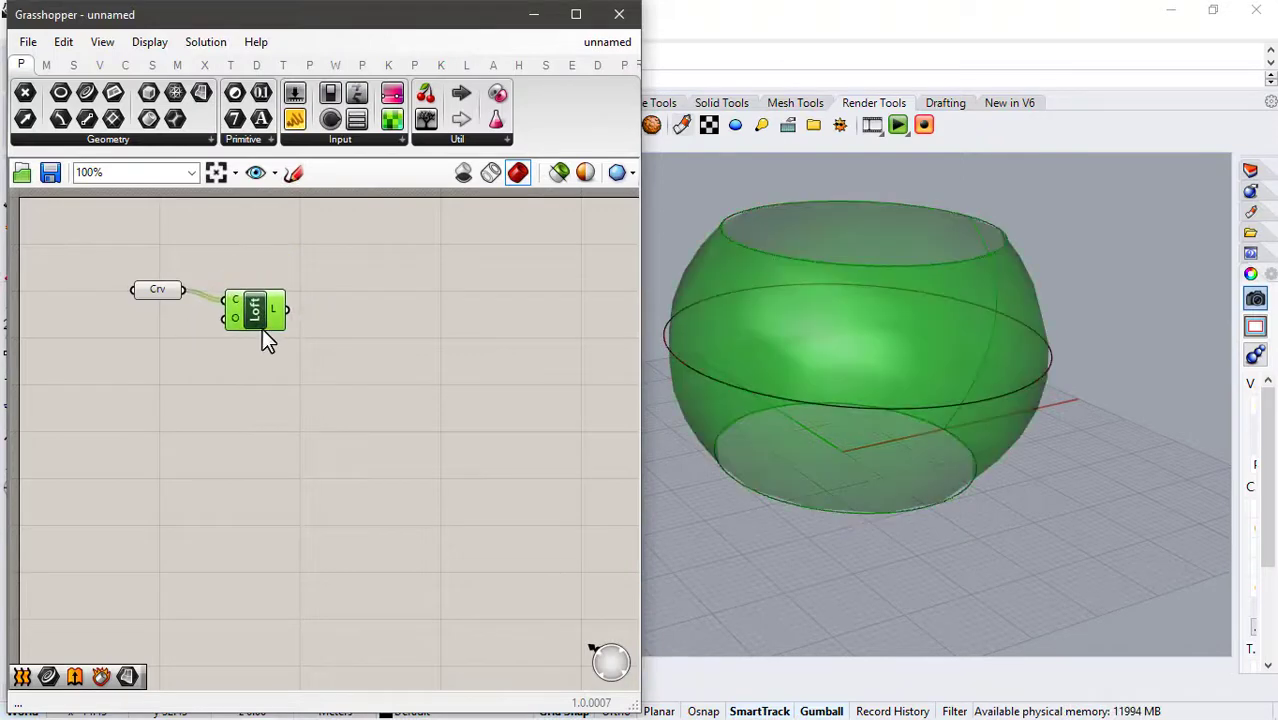
Add a Surface parameter and connect the Loft output to it.
click(342, 328)
double_click(342, 325)
text(srf)
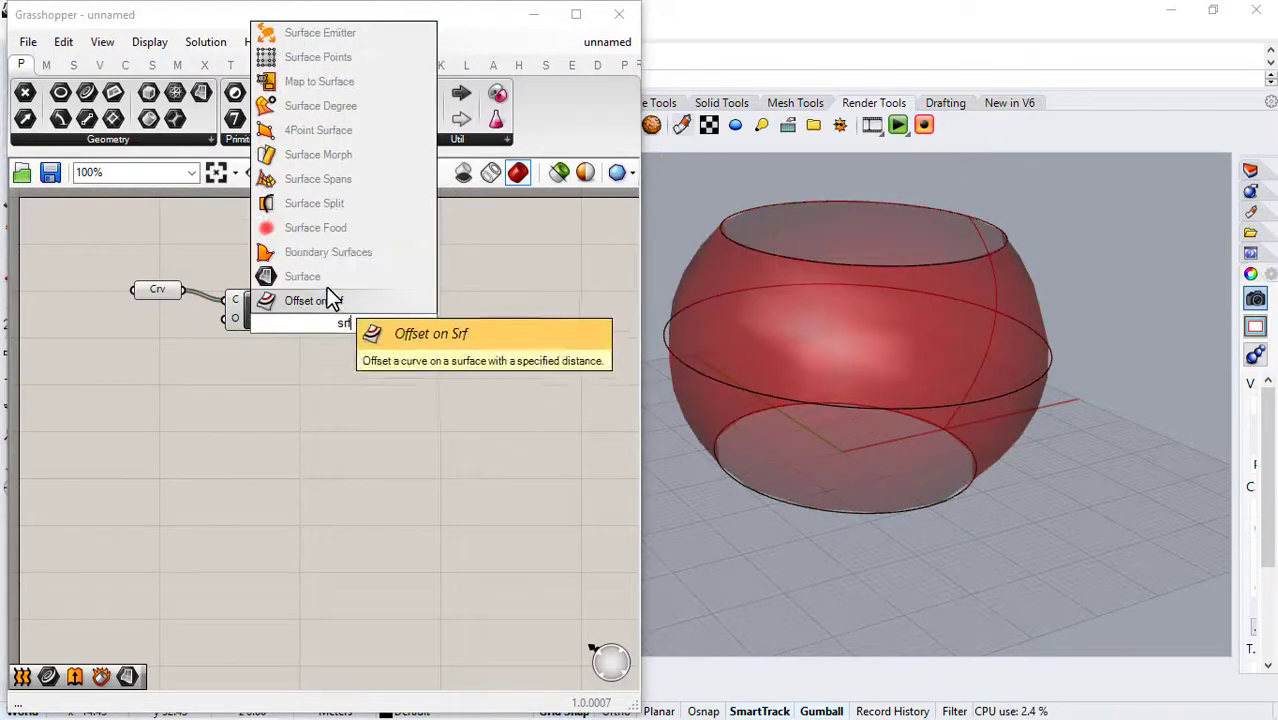
click(325, 285)
drag(288, 310, 320, 324)
Hide the previews of the Curve and Loft components and set the preview mesh quality to High Quality.
drag(247, 239, 191, 274)
drag(107, 337, 303, 245)
middle_click(219, 390)
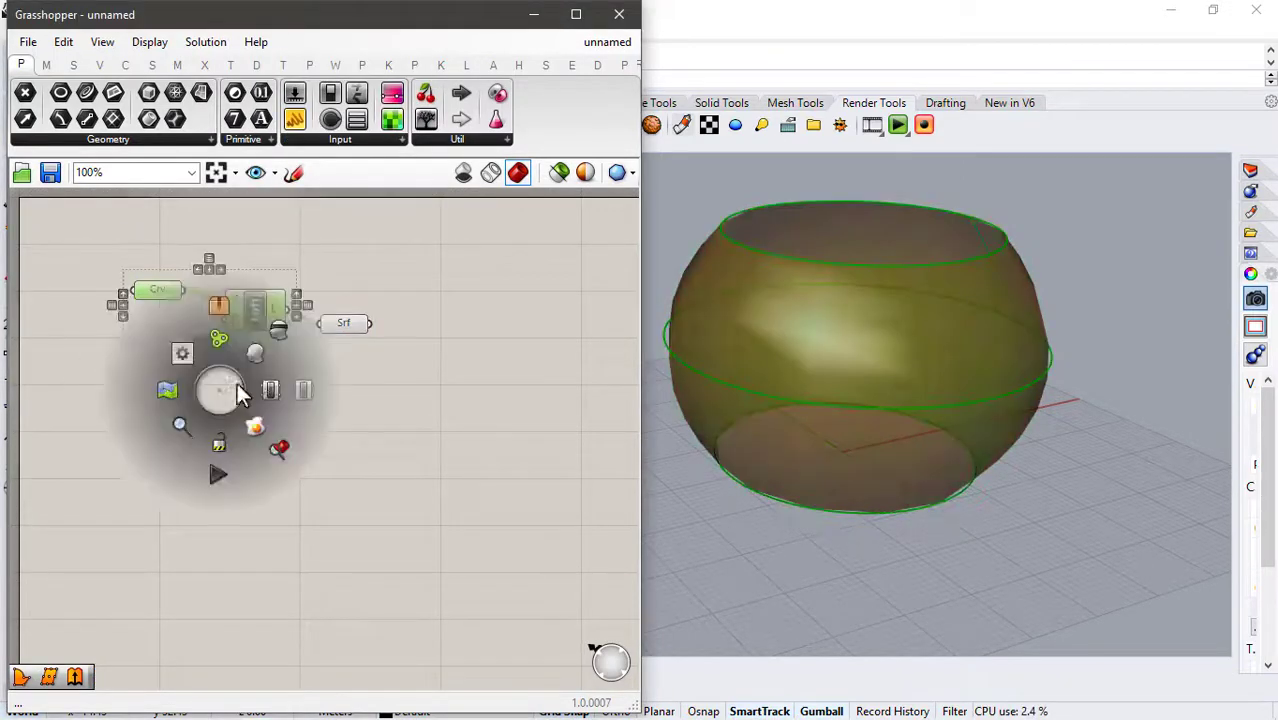
click(277, 338)
click(365, 385)
click(619, 172)
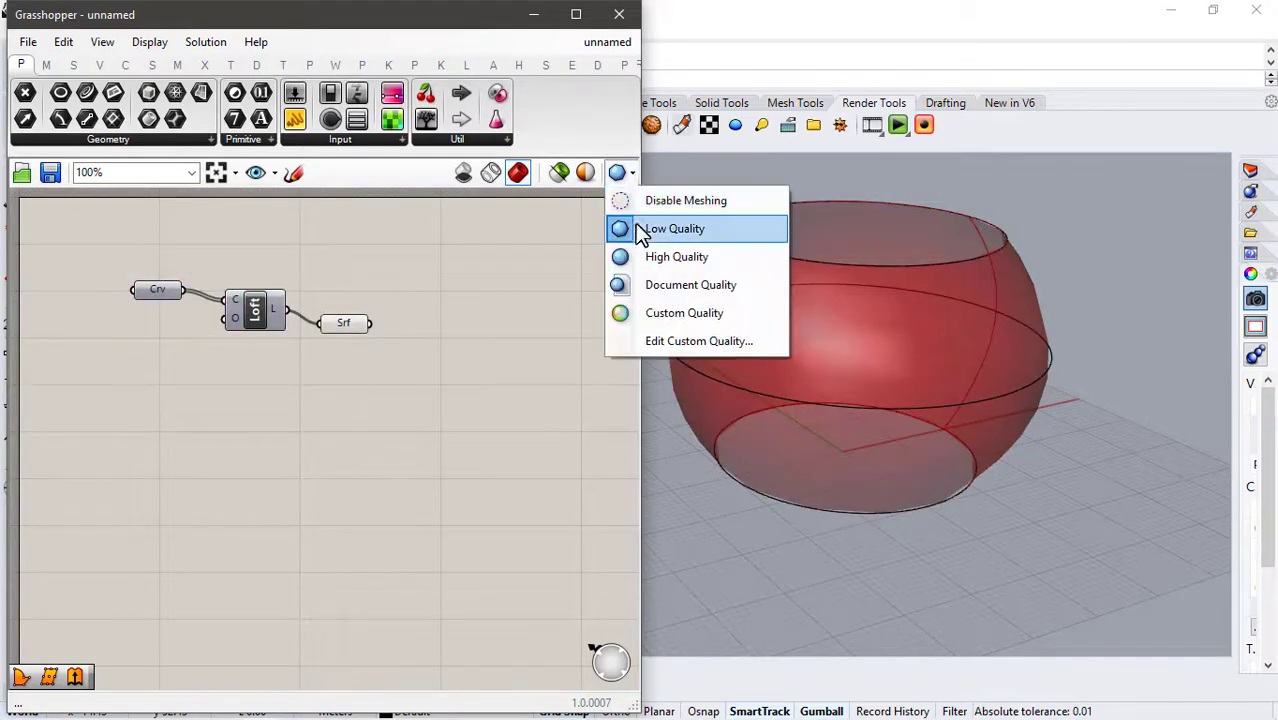
click(643, 258)
Adjust the height of the middle circle slightly along the vertical axis.
right_drag(778, 270, 941, 394)
click(940, 397)
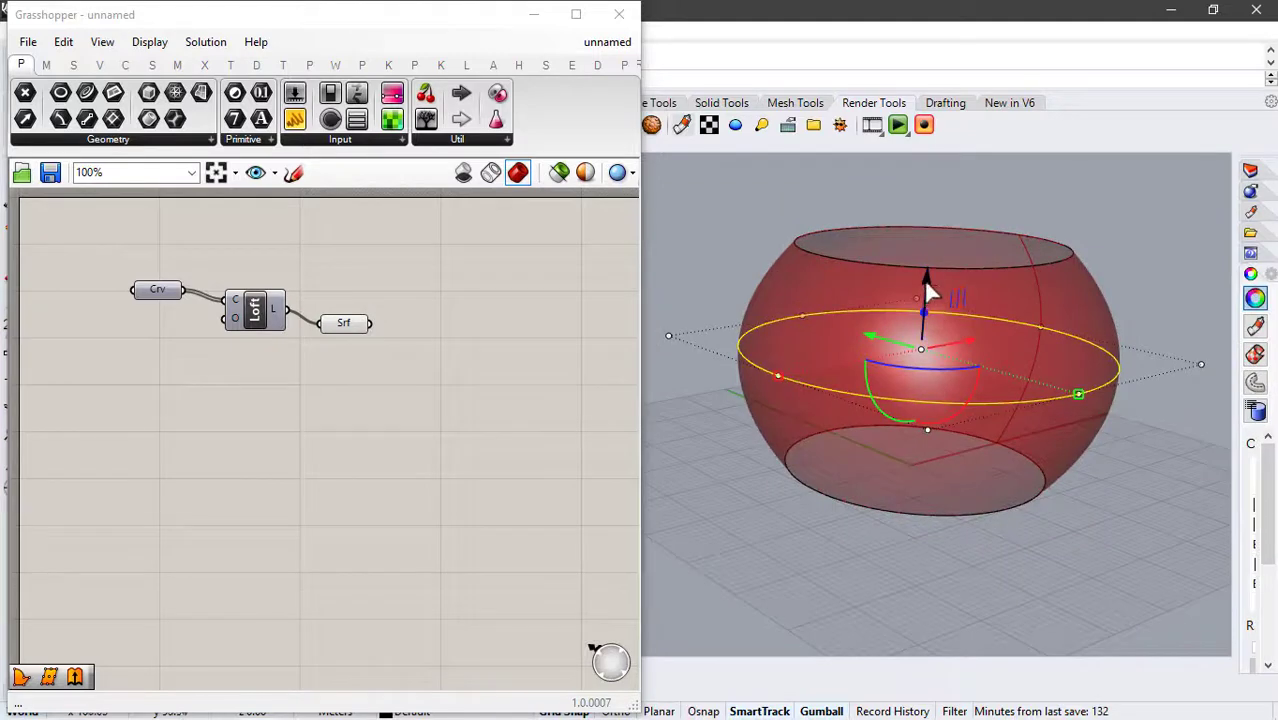
drag(924, 279, 907, 257)
Add a Mesh Surface component and connect the Surface parameter to its surface input.
double_click(433, 336)
text(m)
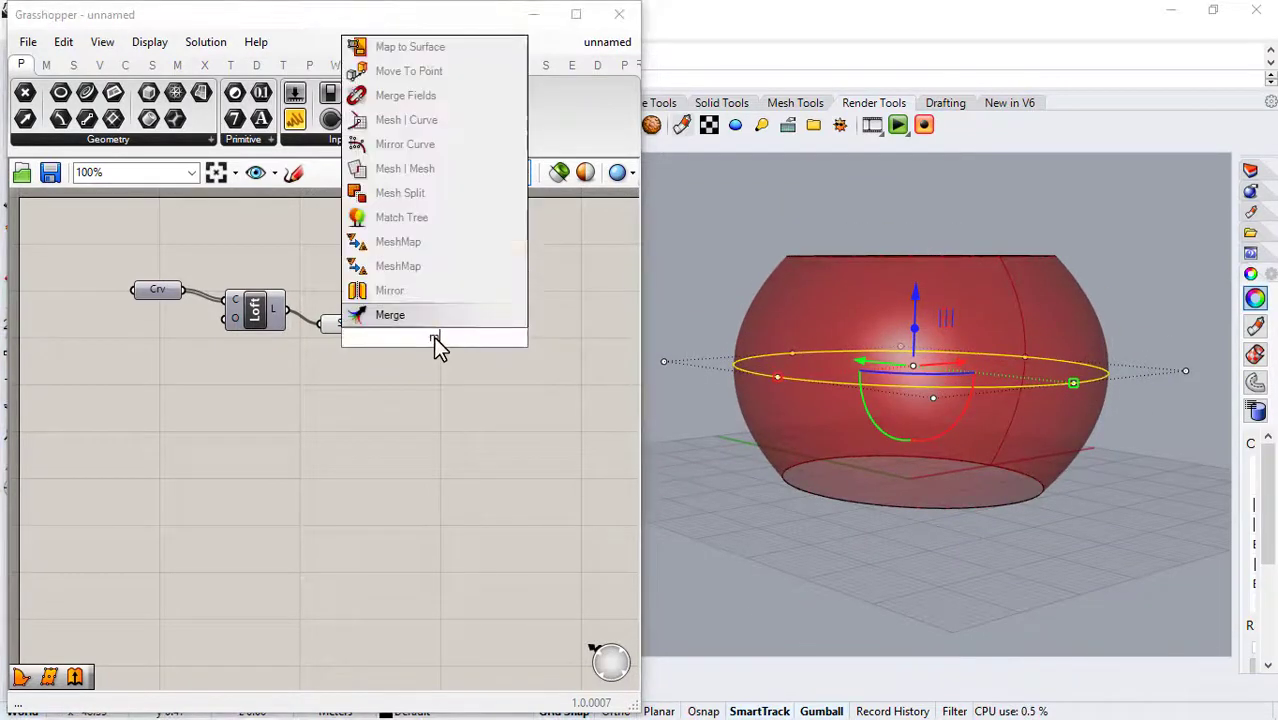
text(esh)
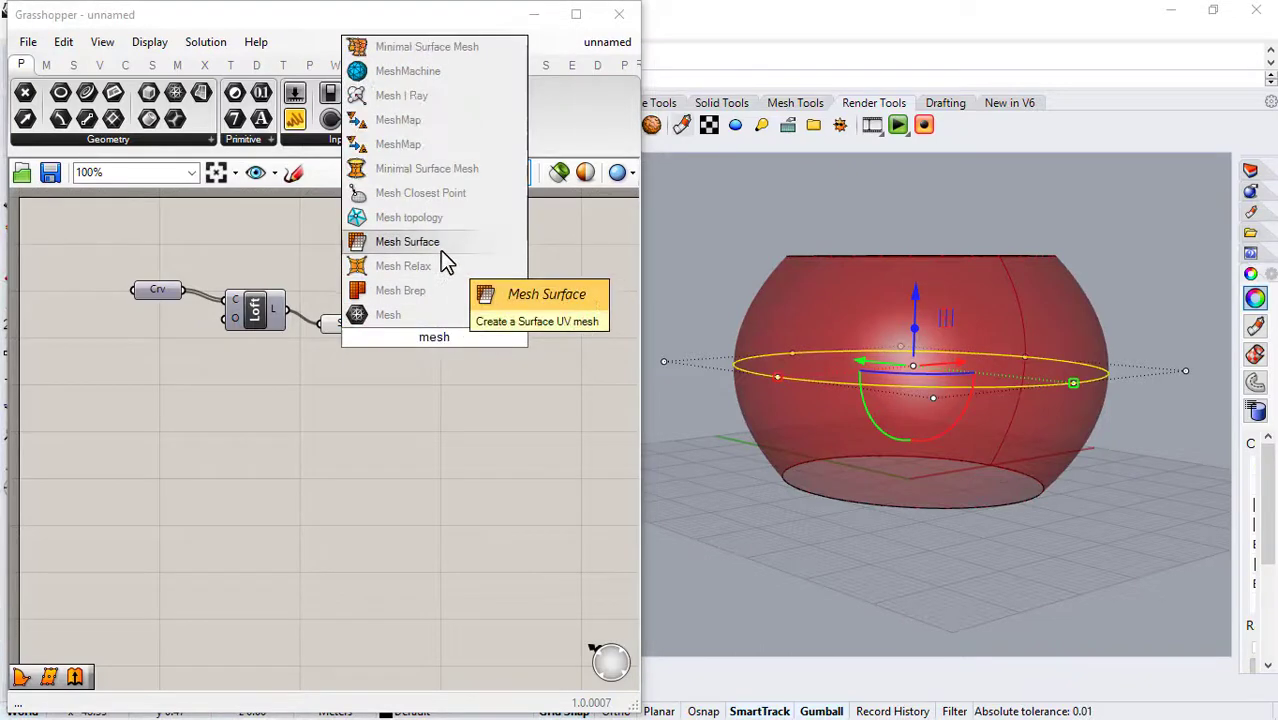
click(441, 248)
drag(370, 323, 417, 330)
click(440, 363)
click(353, 385)
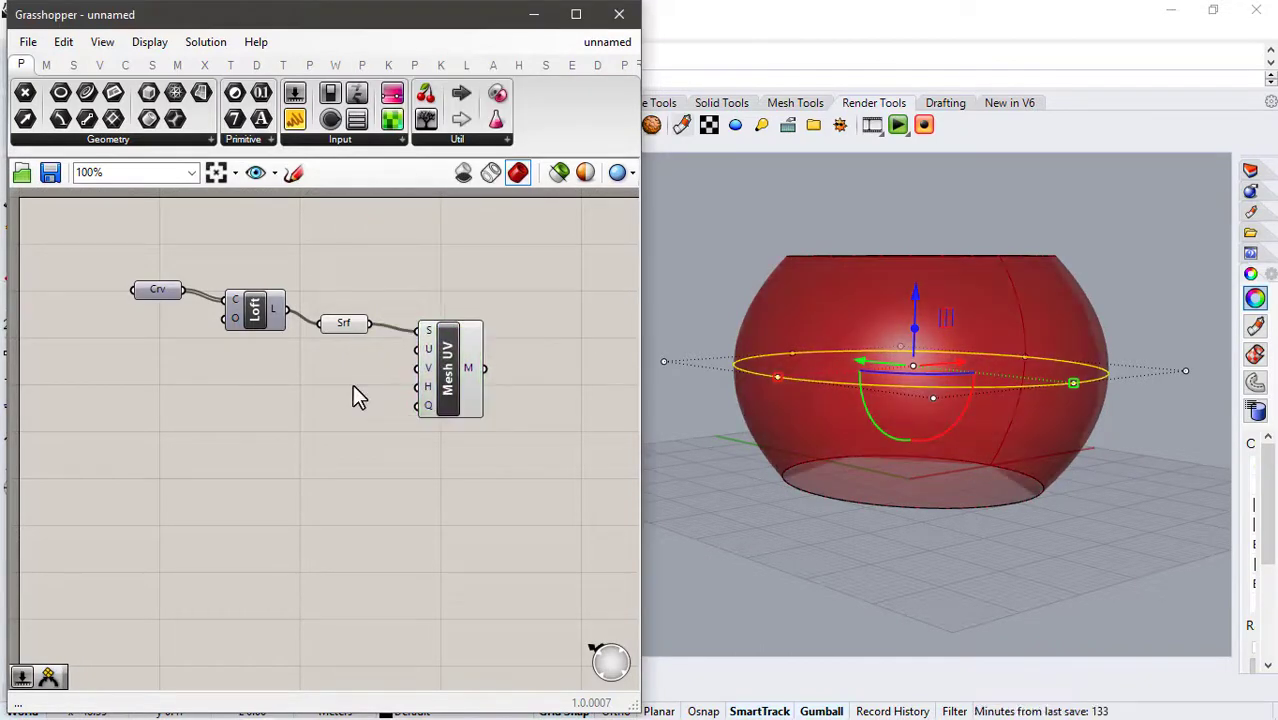
Feed Mesh Surface's U Count and V Count from two number sliders, set to 10 and 13.
double_click(303, 379)
text(15)
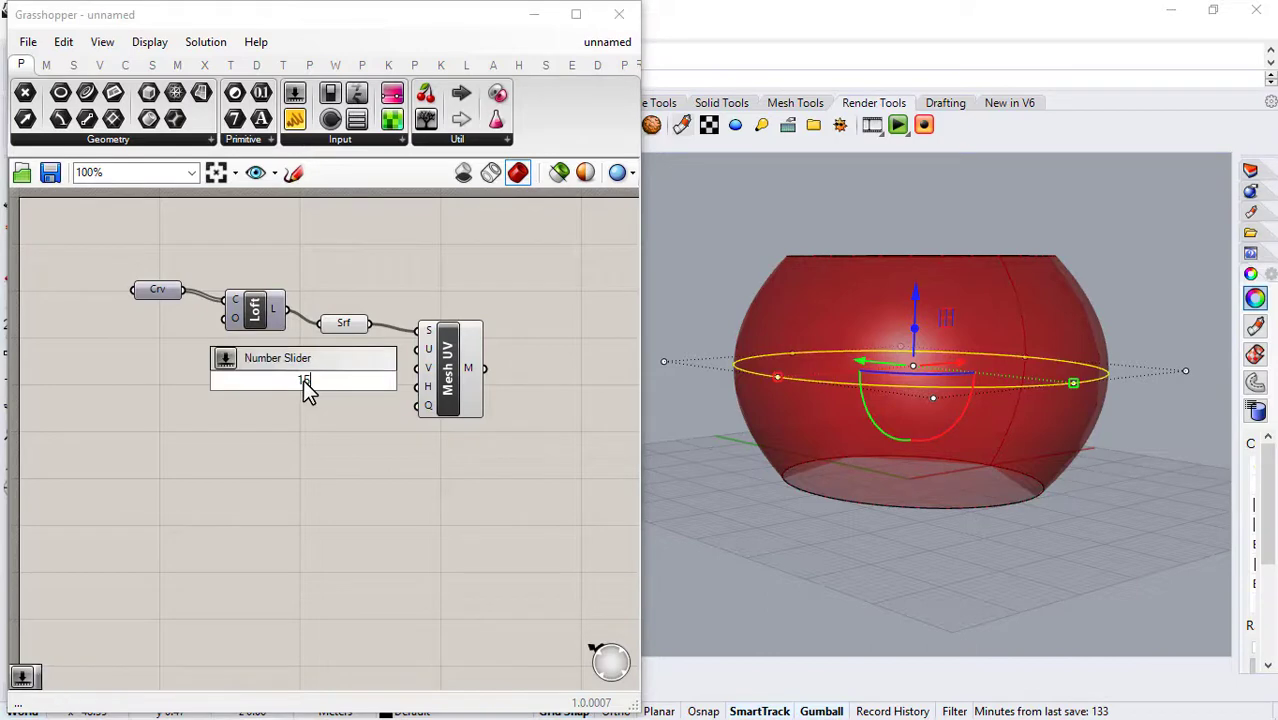
key(Return)
drag(301, 367, 311, 405)
drag(406, 350, 417, 349)
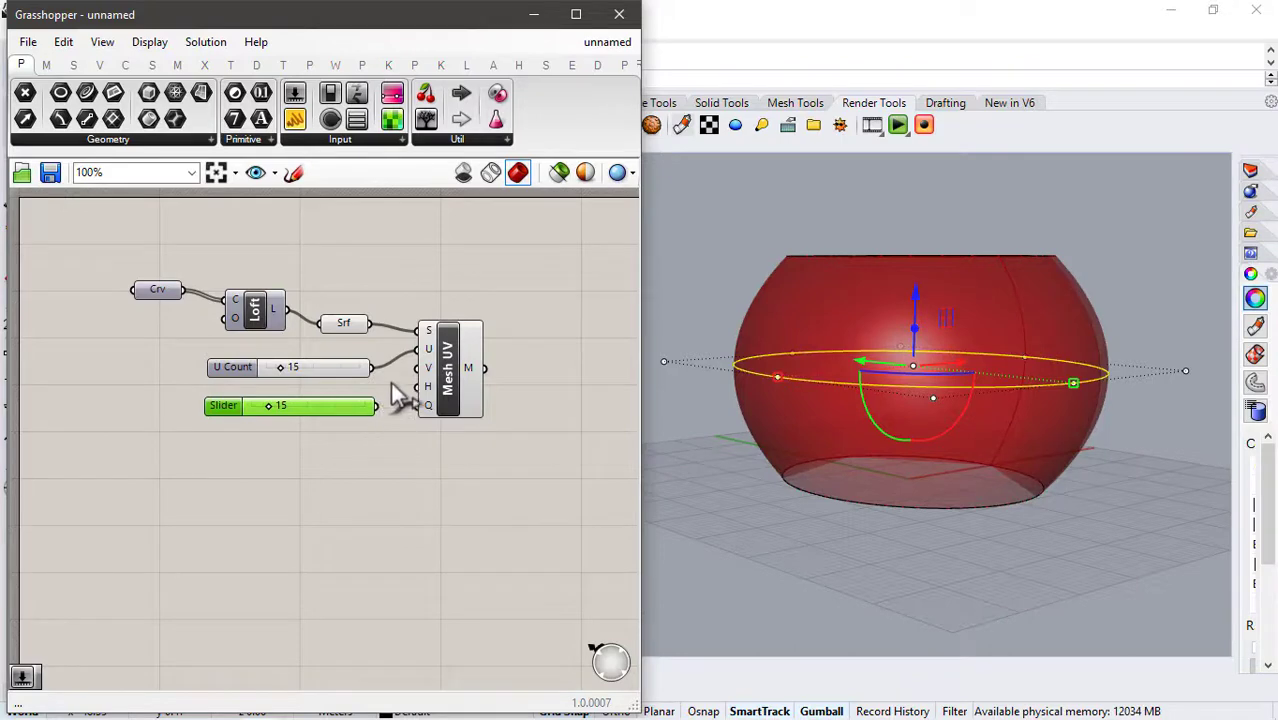
drag(377, 405, 417, 368)
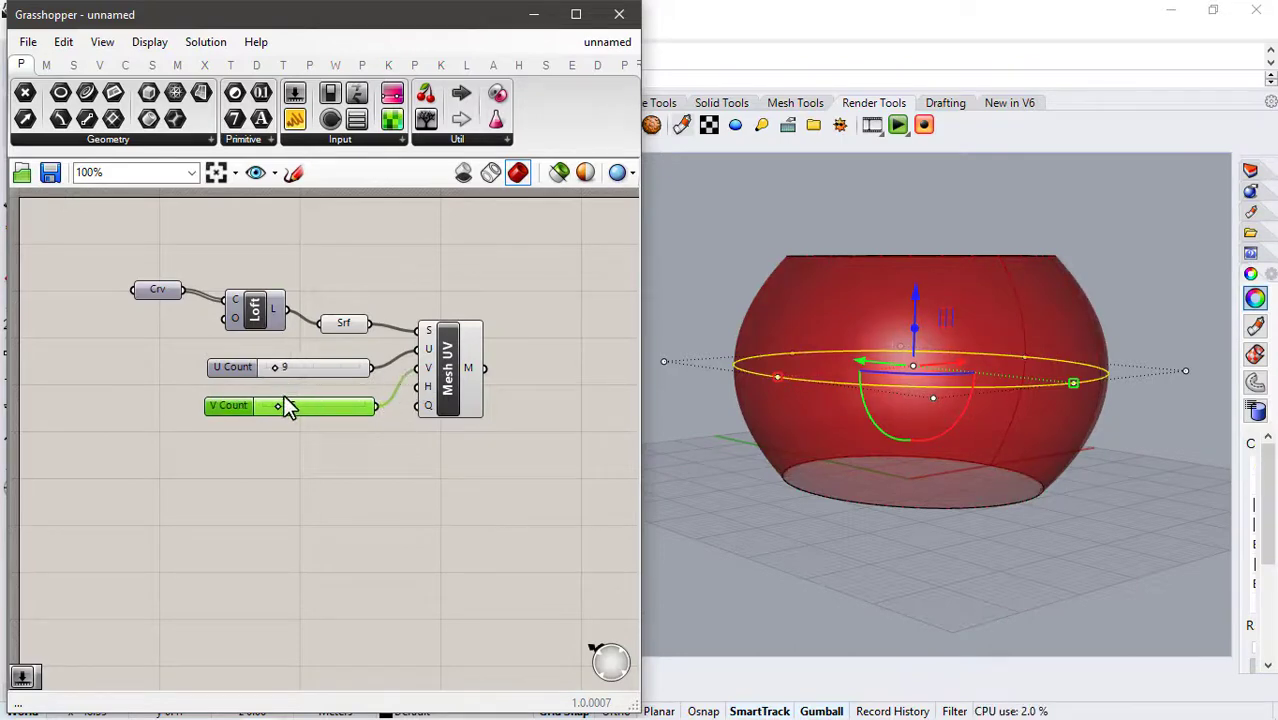
drag(275, 406, 274, 409)
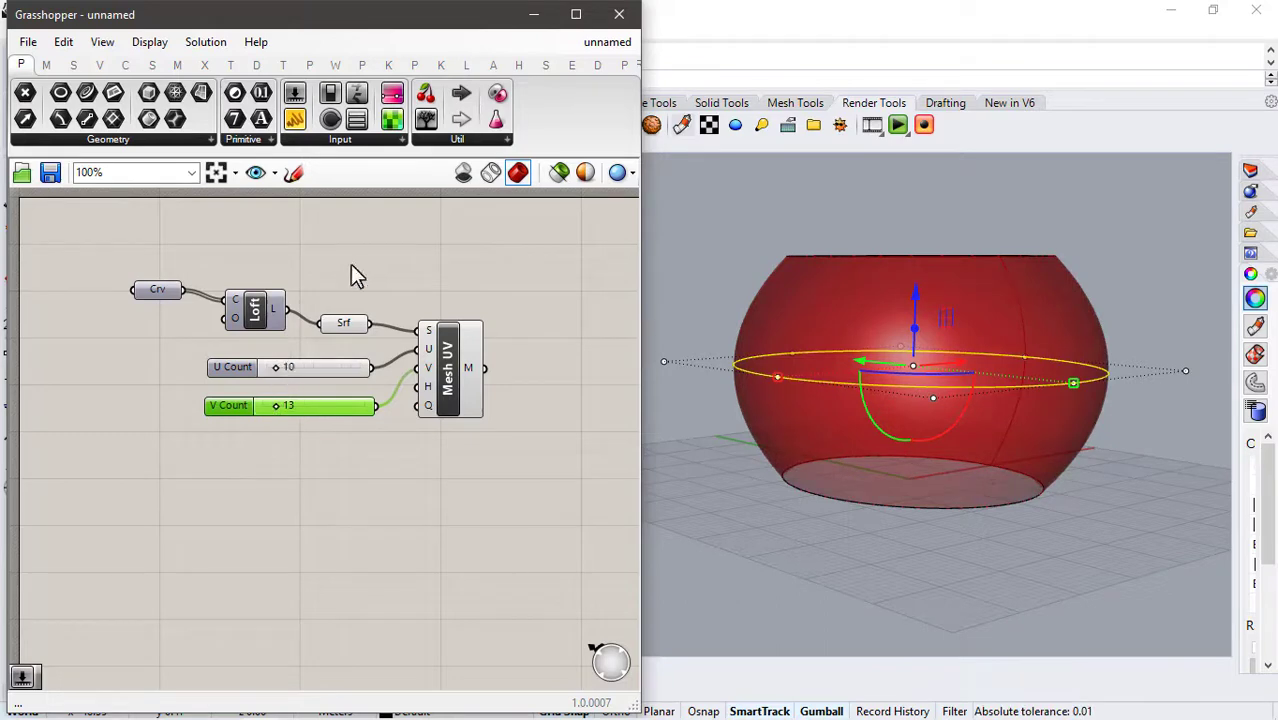
Hide the preview of the Surface parameter so only the mesh is displayed.
drag(350, 265, 266, 441)
middle_click(267, 443)
click(312, 405)
click(350, 438)
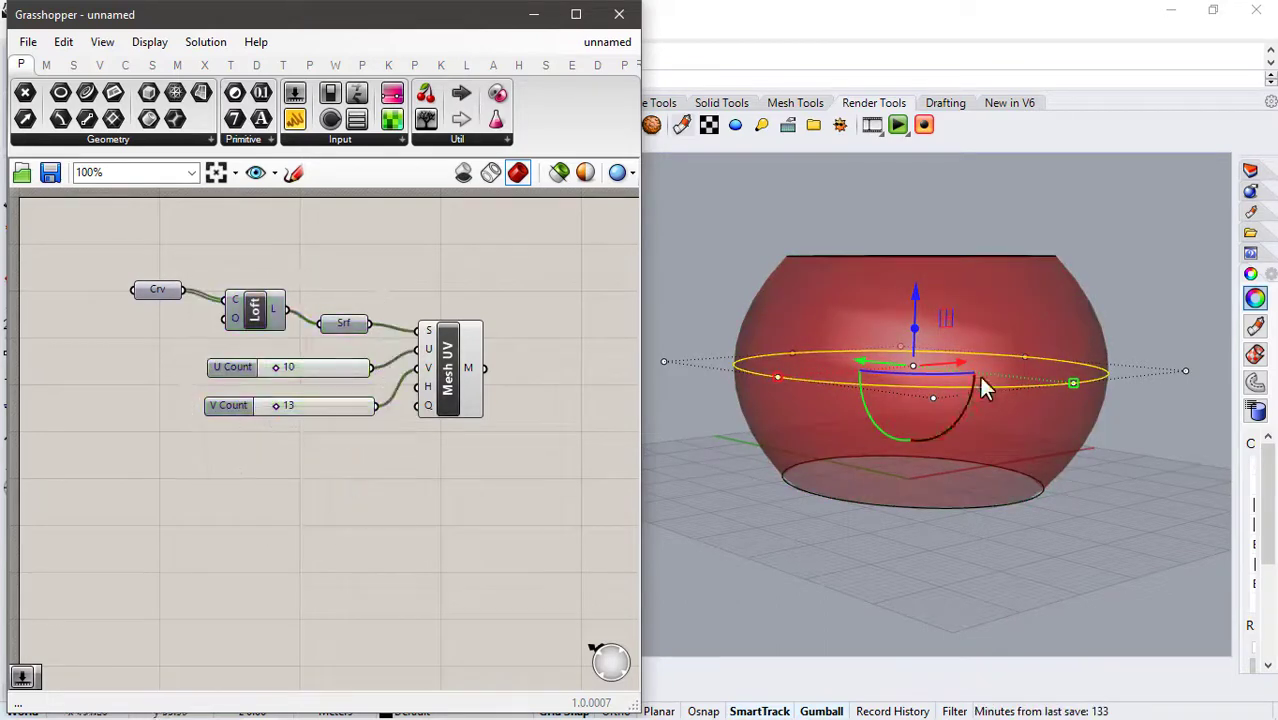
Add a Triangulate component and connect the Mesh Surface output to its mesh input.
right_drag(985, 388, 930, 368)
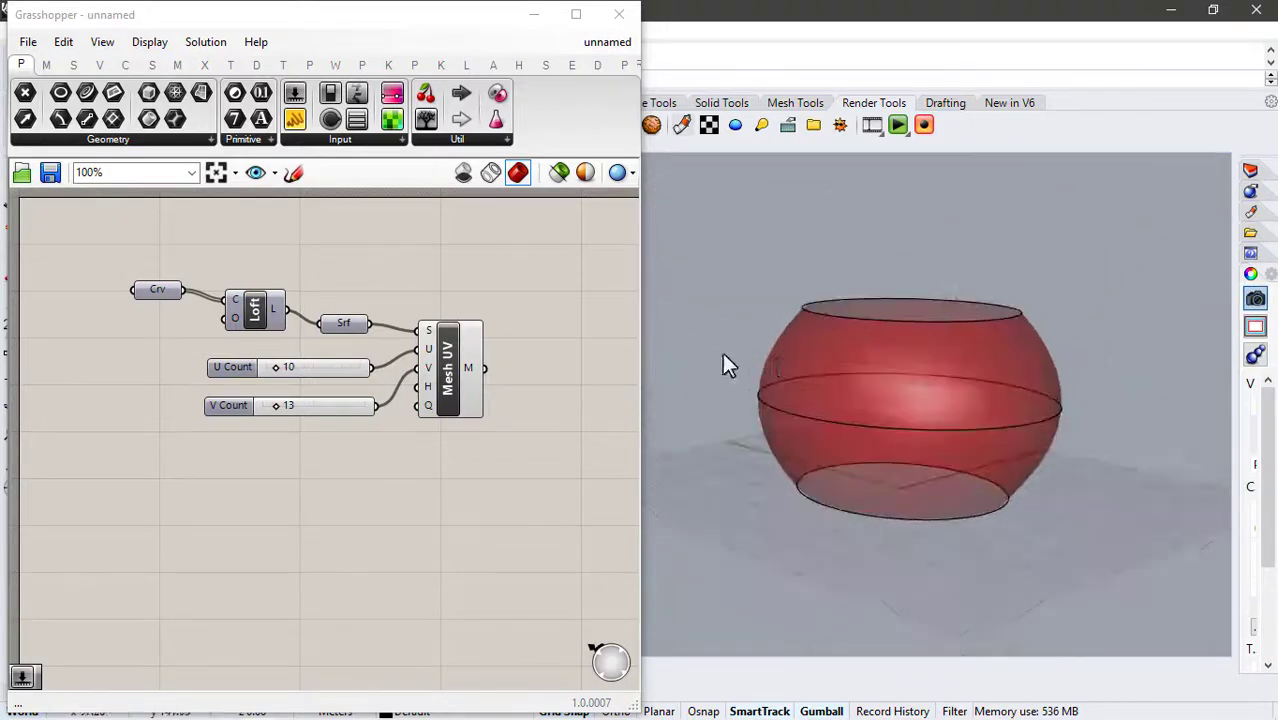
right_drag(477, 365, 402, 364)
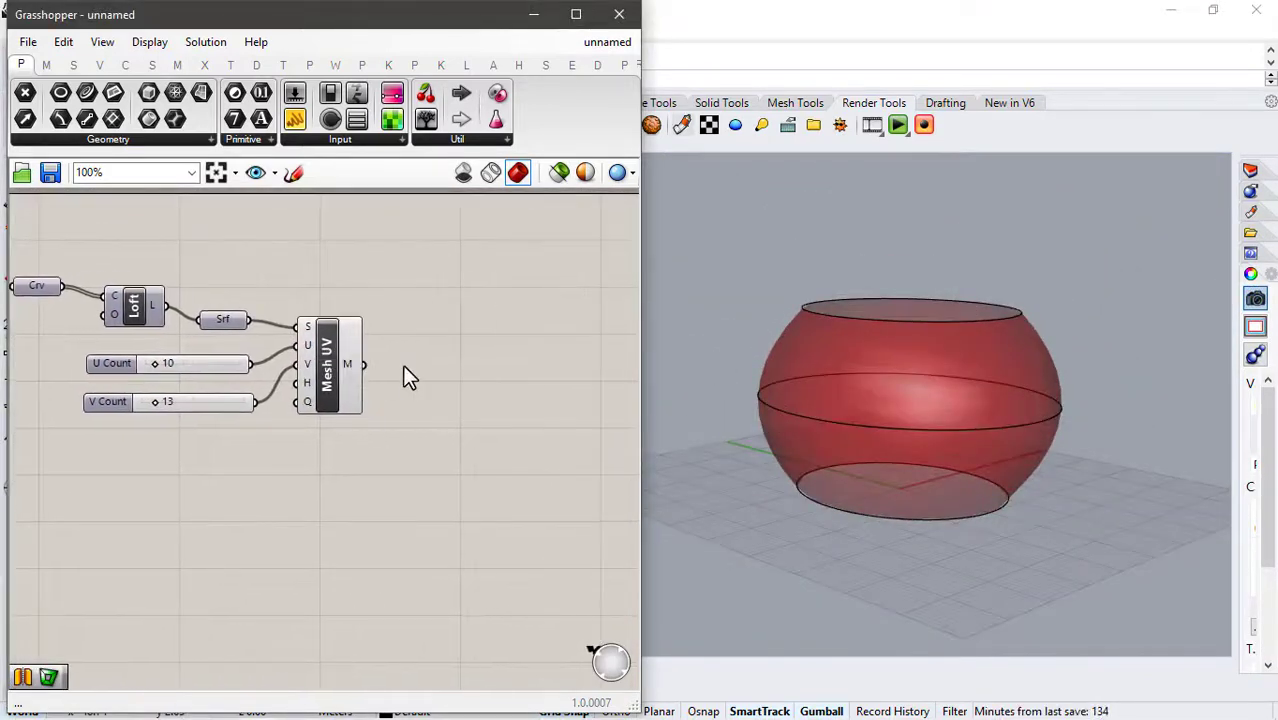
double_click(402, 364)
text(tri)
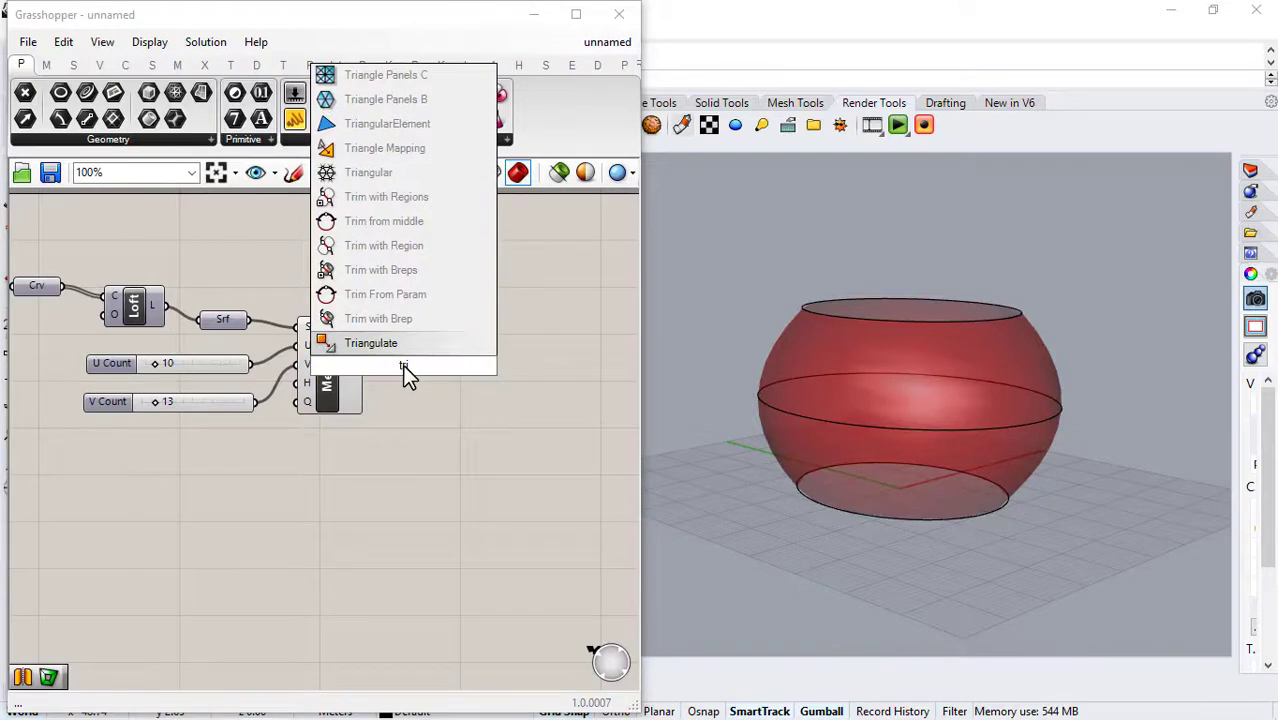
key(Return)
drag(364, 365, 401, 366)
click(503, 399)
Add Weaverbird's Picture Frame and connect the triangulated mesh to its mesh input.
right_drag(507, 391, 371, 380)
double_click(446, 346)
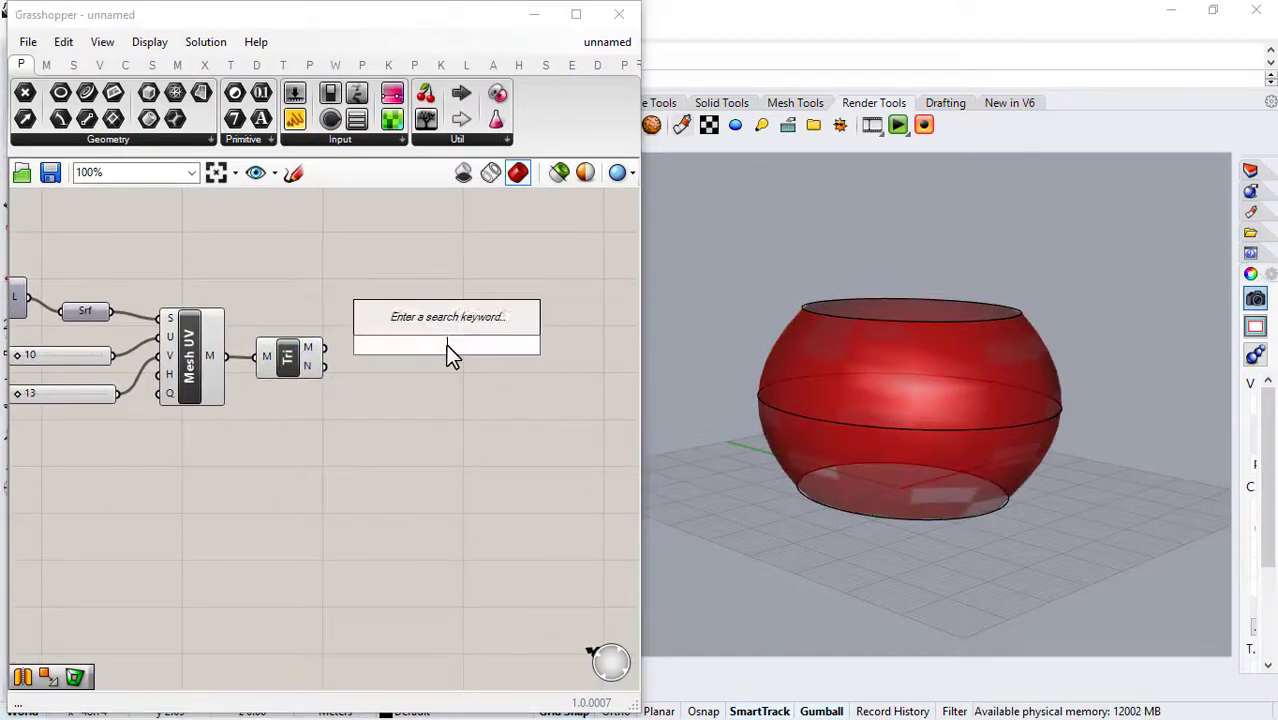
text(wbframe)
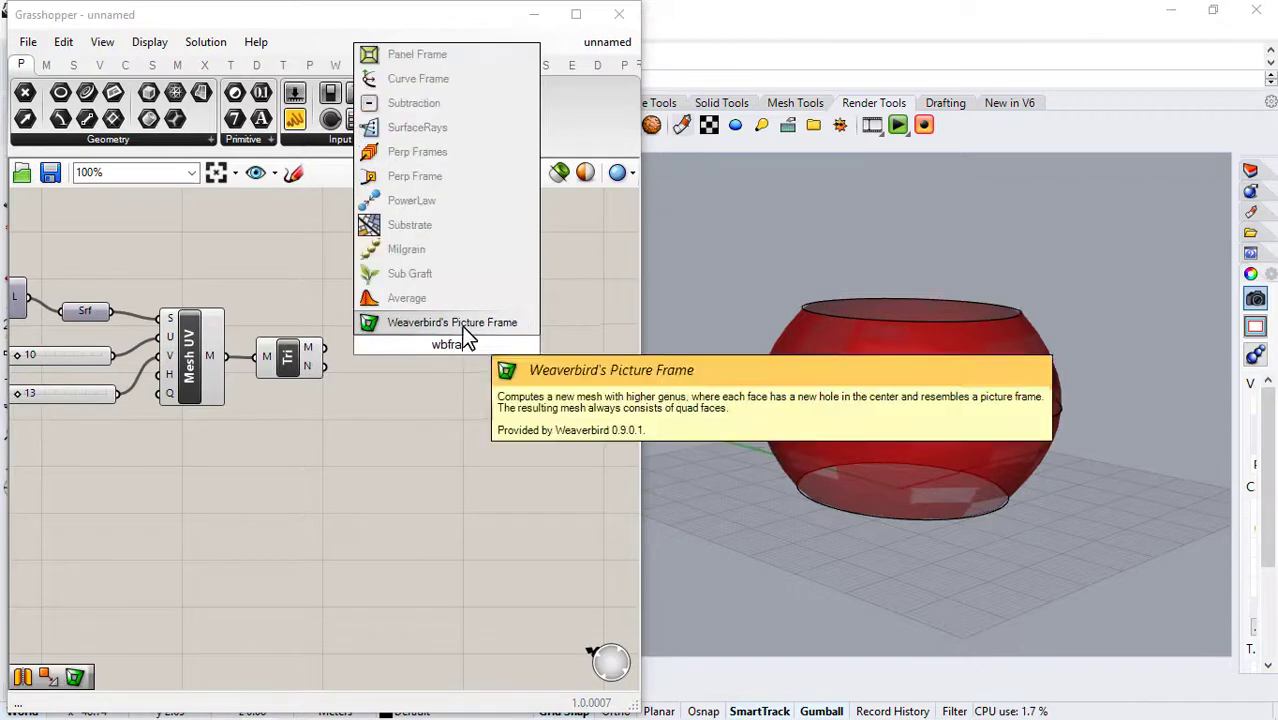
key(Return)
drag(324, 347, 542, 367)
Hide the previews of Mesh Surface and Triangulate so only the picture-frame mesh is displayed.
drag(311, 288, 181, 444)
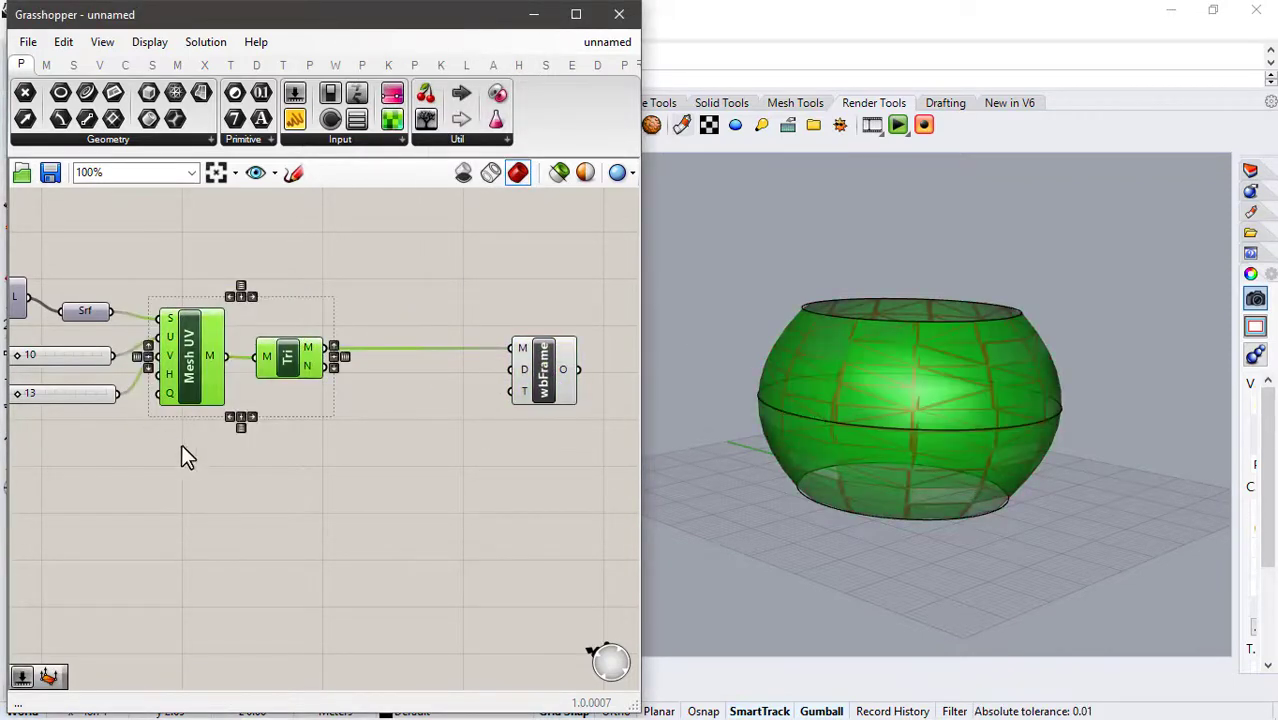
key(space)
click(232, 410)
click(276, 412)
right_drag(905, 382, 721, 402)
scroll(915, 403, up, 4)
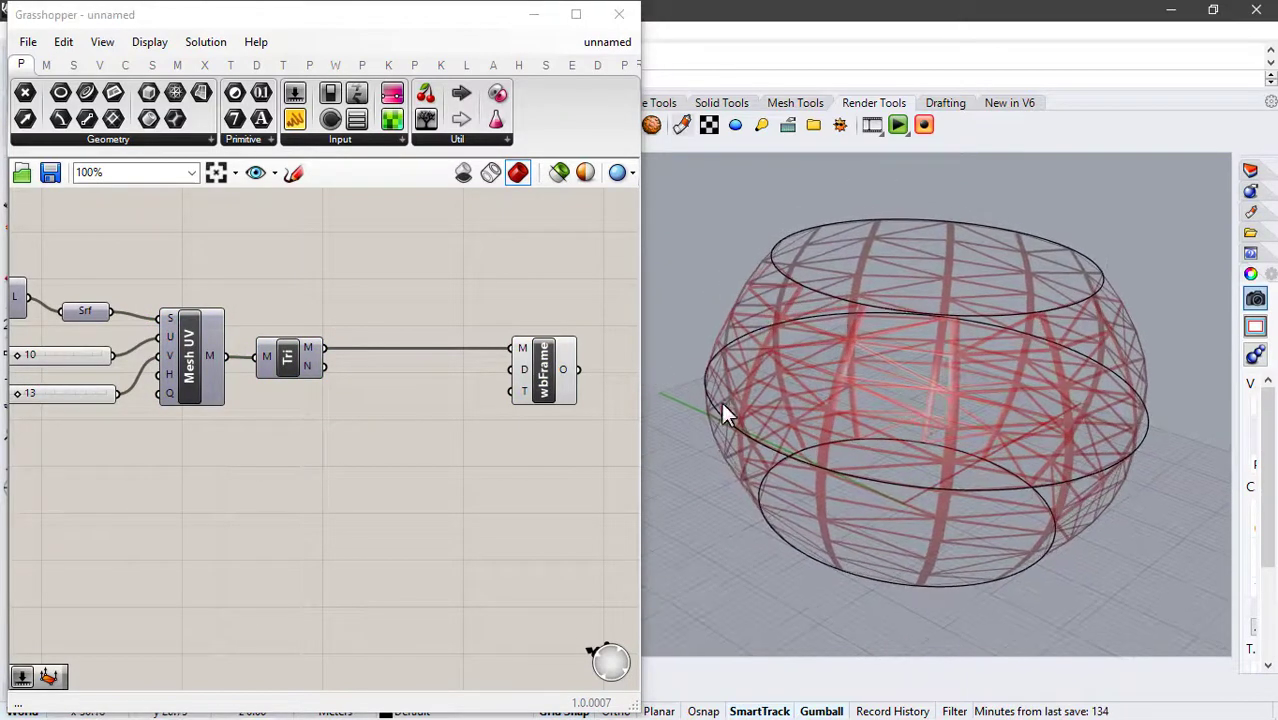
Add a Deconstruct Mesh component and connect the triangulated mesh to its mesh input.
double_click(351, 248)
text(decp)
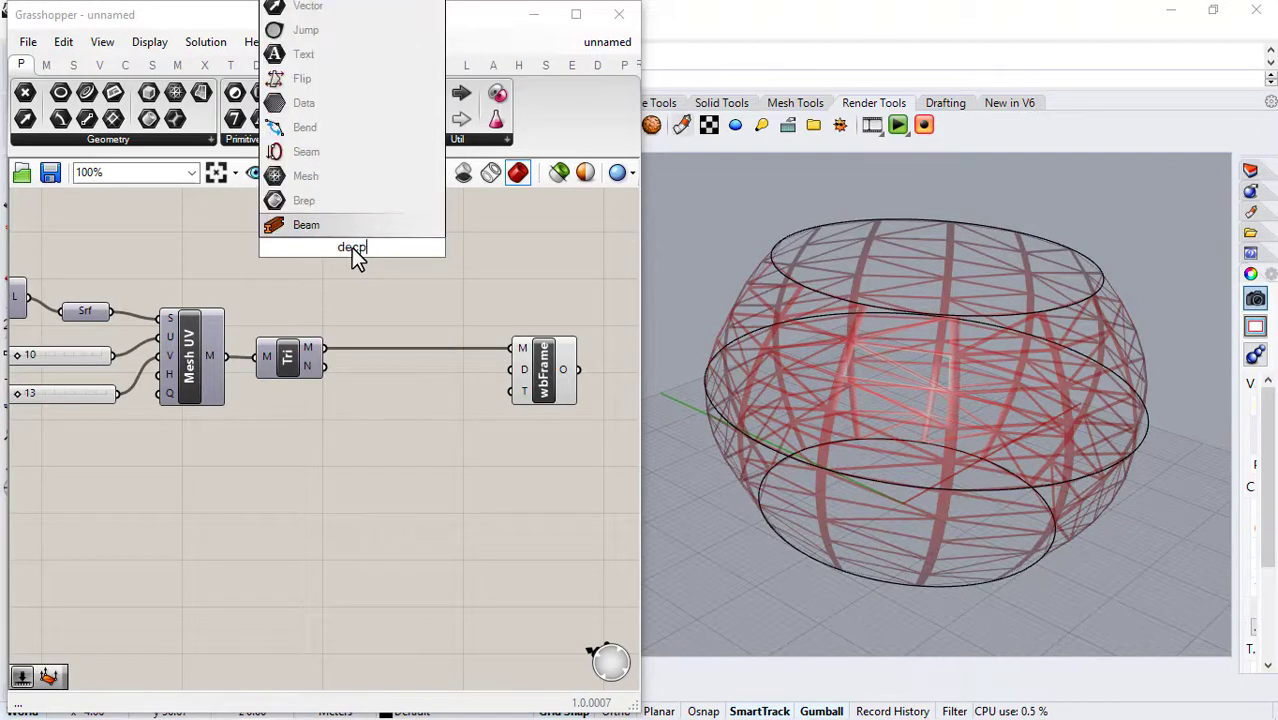
key(BackSpace)
text(onst)
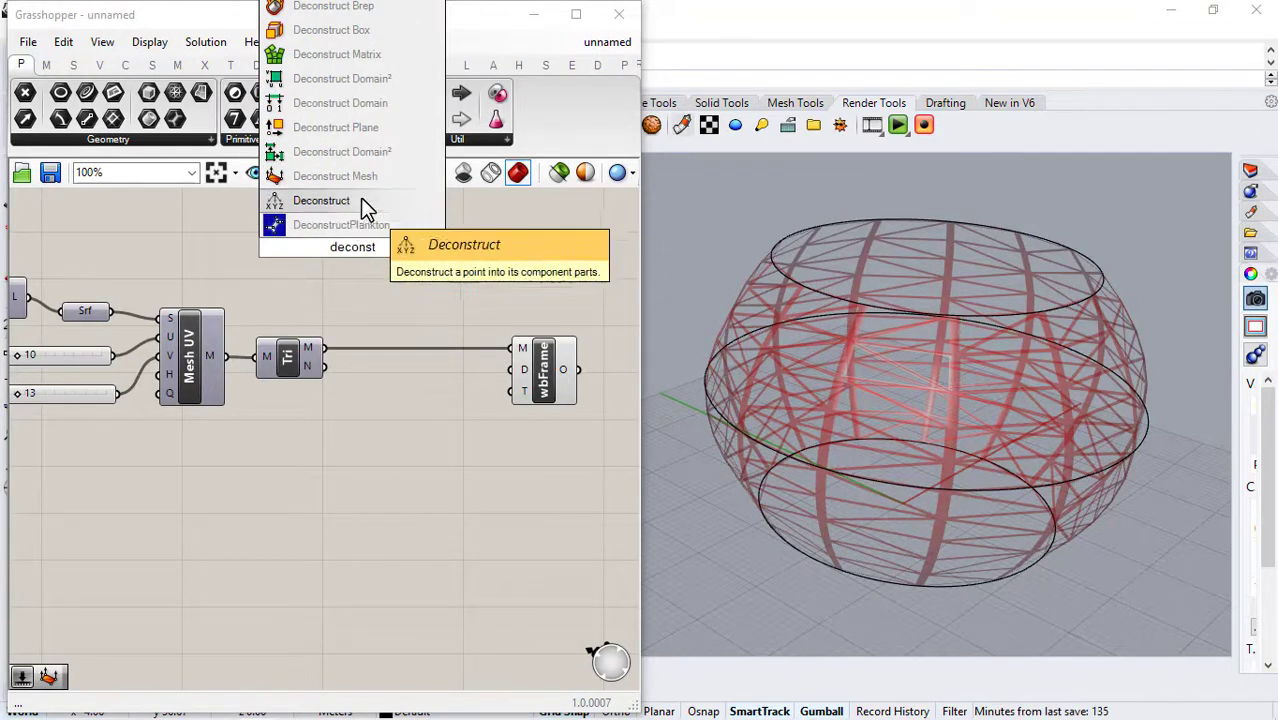
click(368, 178)
drag(321, 237, 321, 242)
drag(348, 262, 356, 282)
click(414, 277)
Add a Curve Closest Point component and connect the deconstructed mesh vertices to its point input.
right_drag(421, 279, 320, 331)
double_click(346, 288)
text(cull)
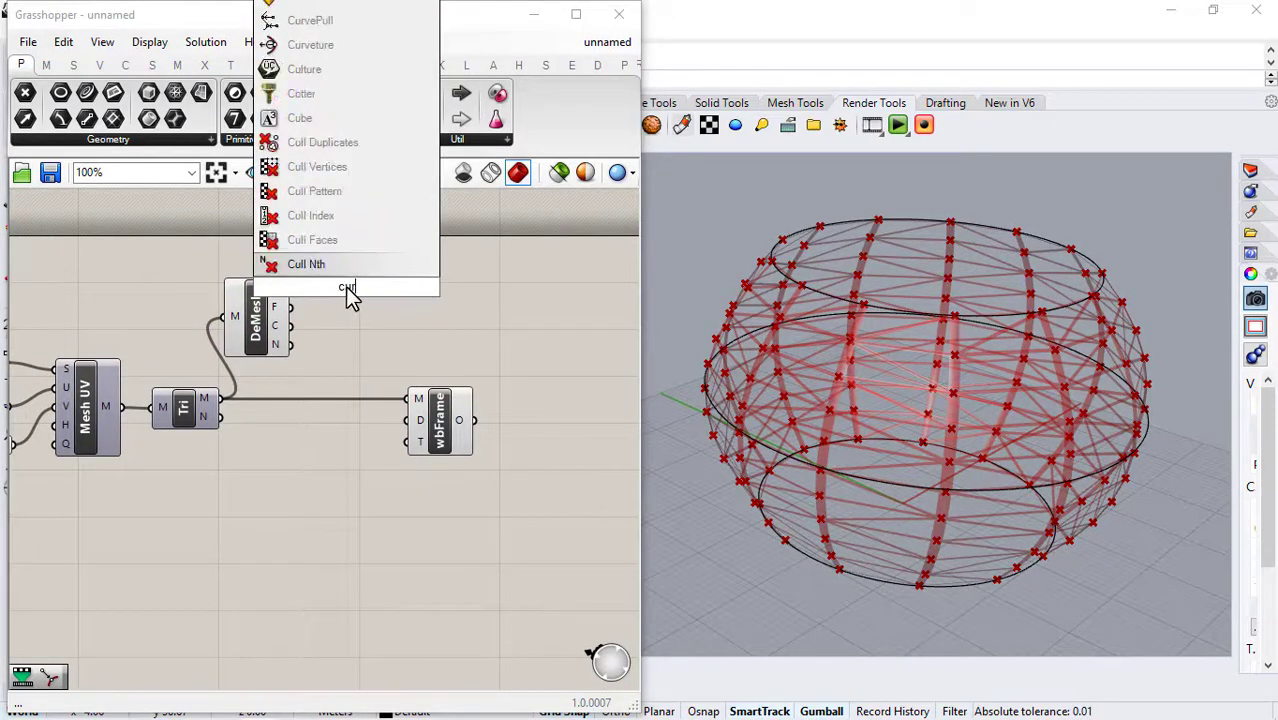
key(BackSpace)
text(r)
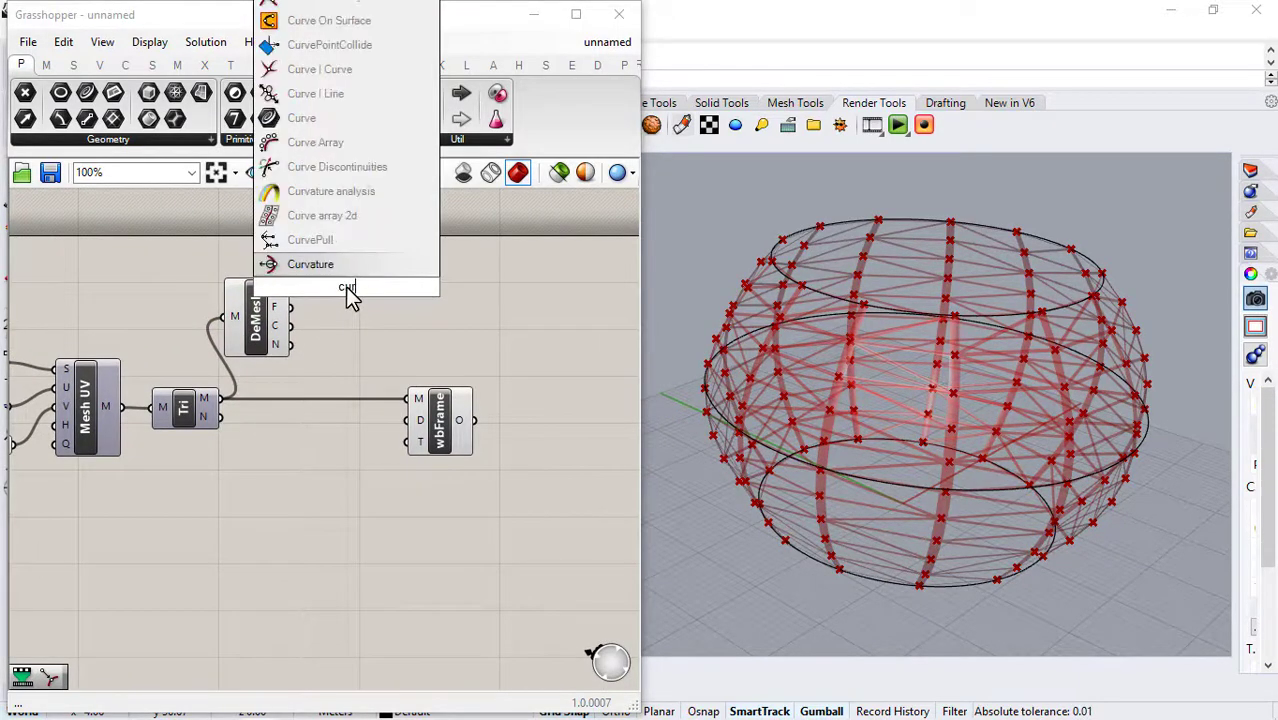
text(ve c)
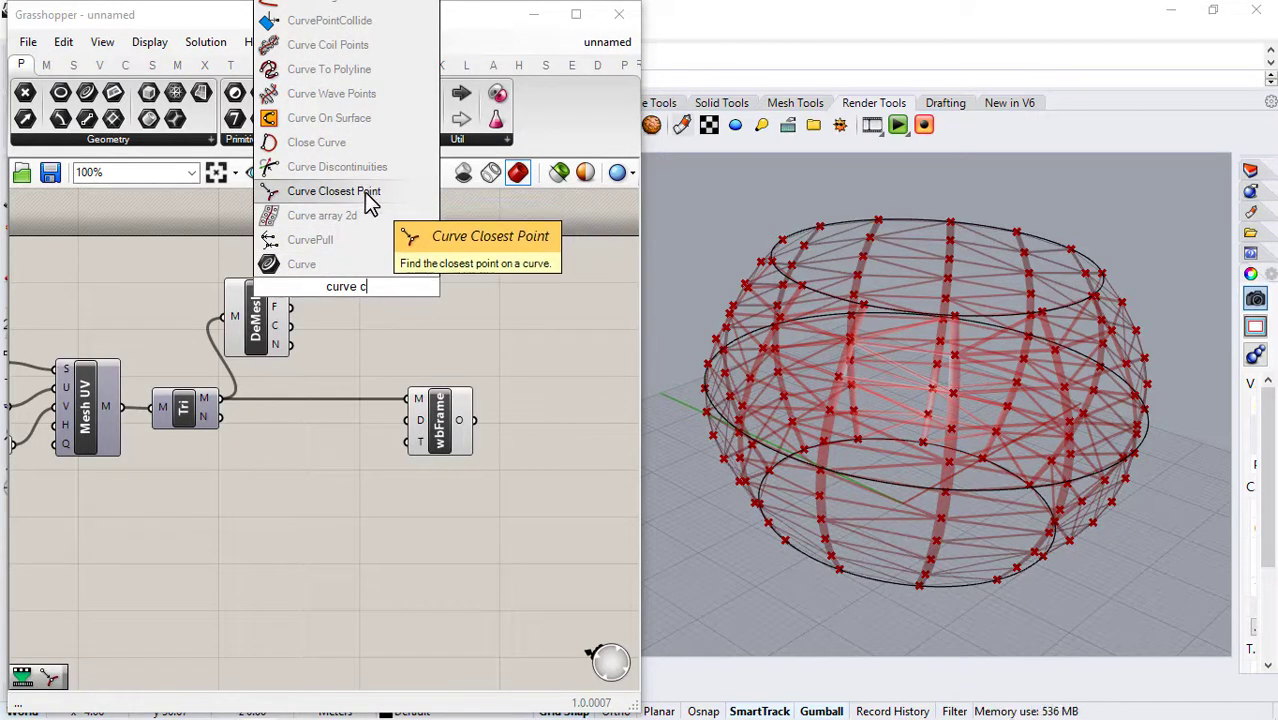
text(lo)
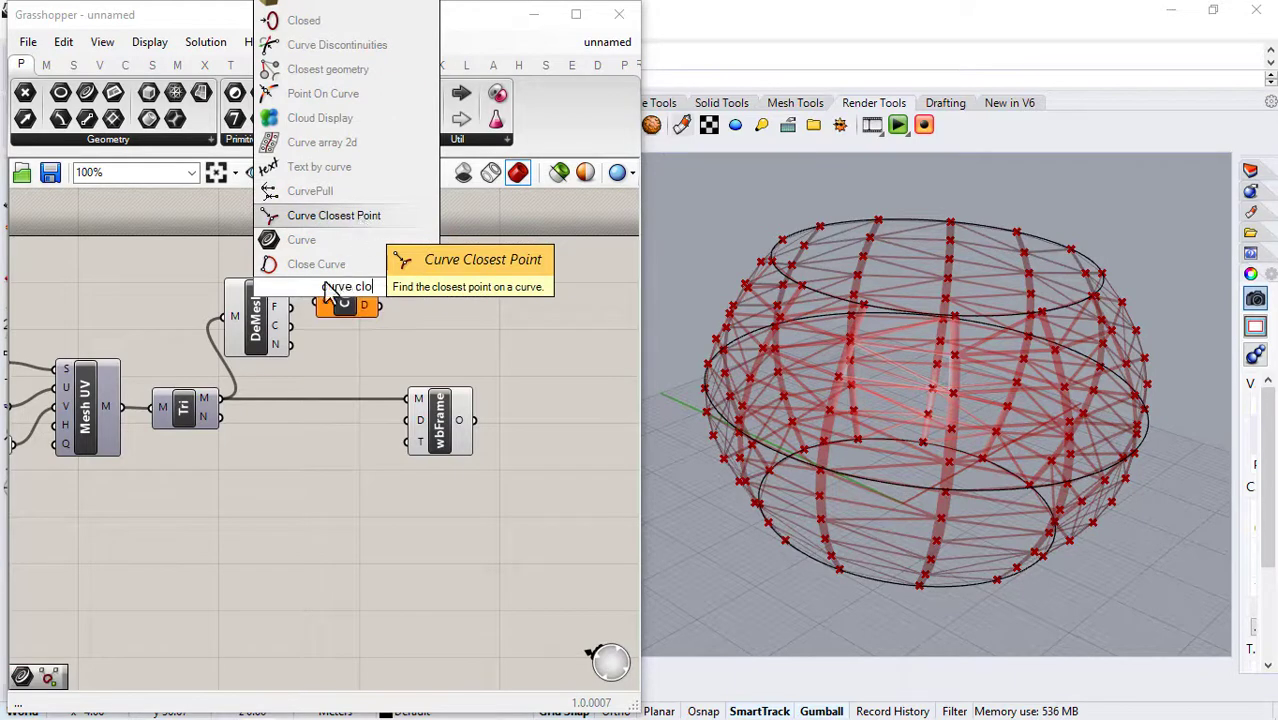
key(Return)
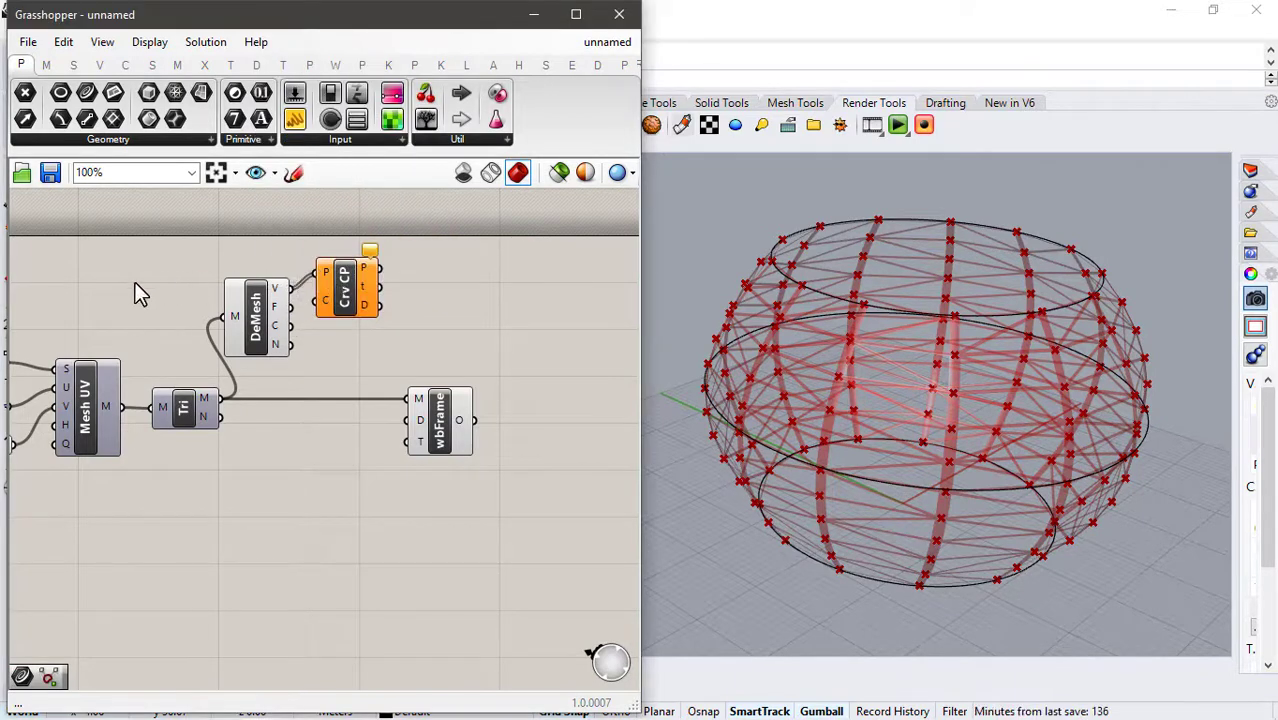
Add a Curve parameter referencing the middle circle and connect it to the curve input of Curve Closest Point.
double_click(135, 282)
text(crv)
key(Return)
right_drag(135, 282, 132, 281)
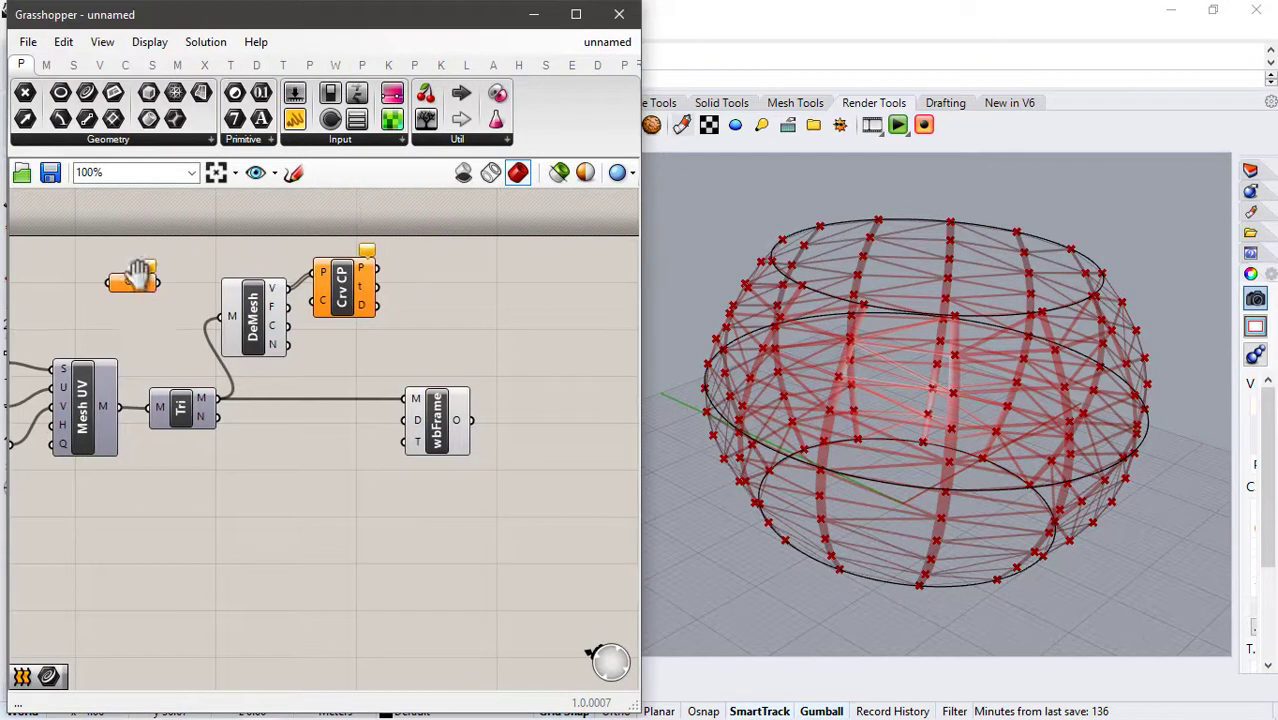
right_click(143, 288)
click(218, 537)
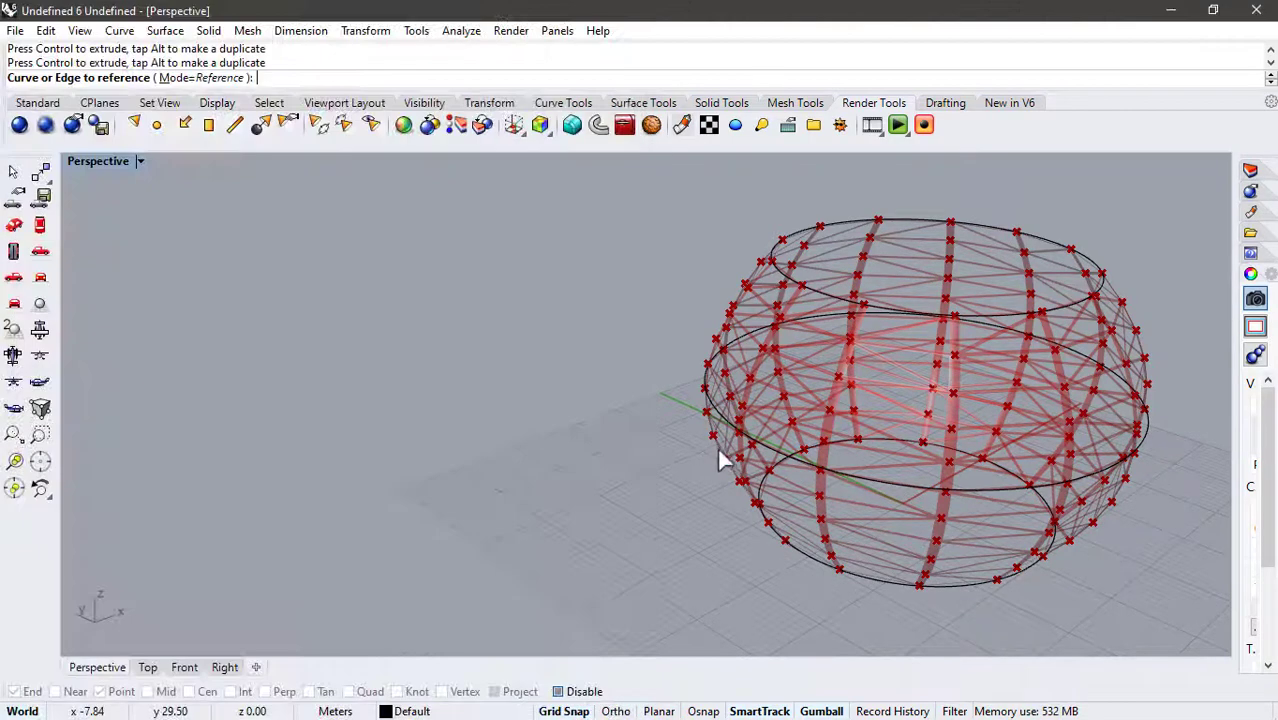
click(760, 455)
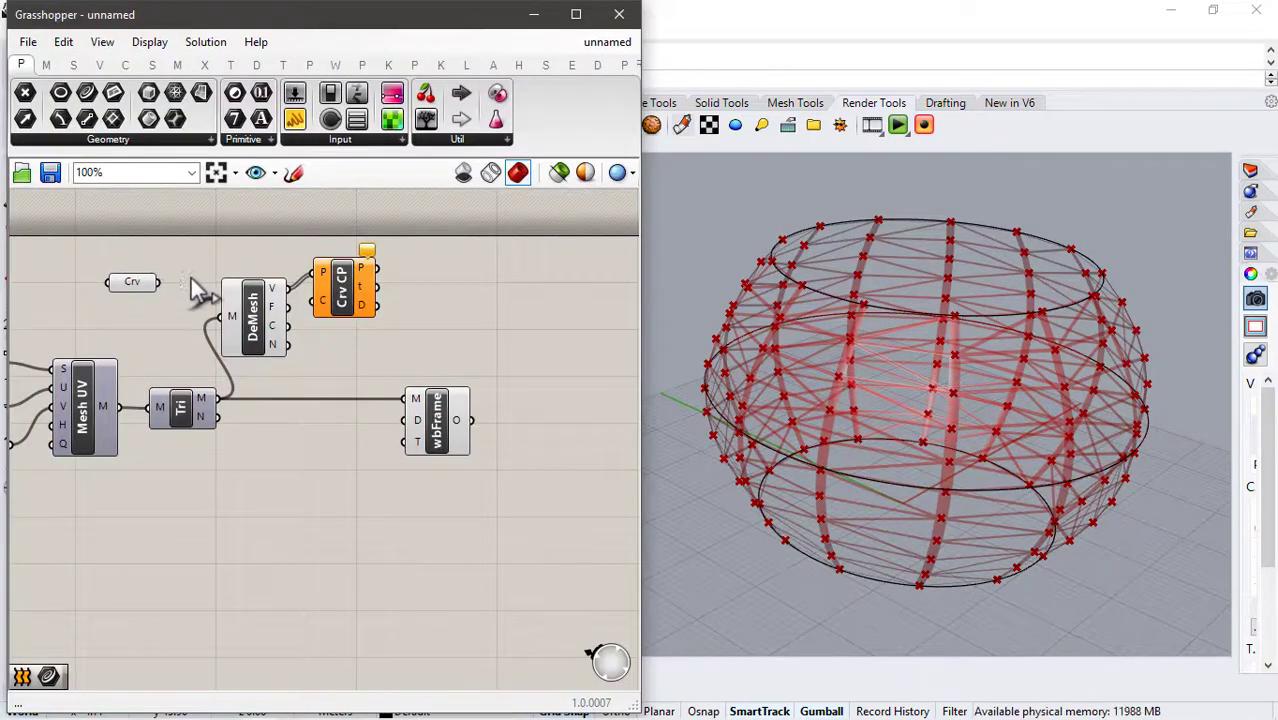
drag(314, 300, 381, 306)
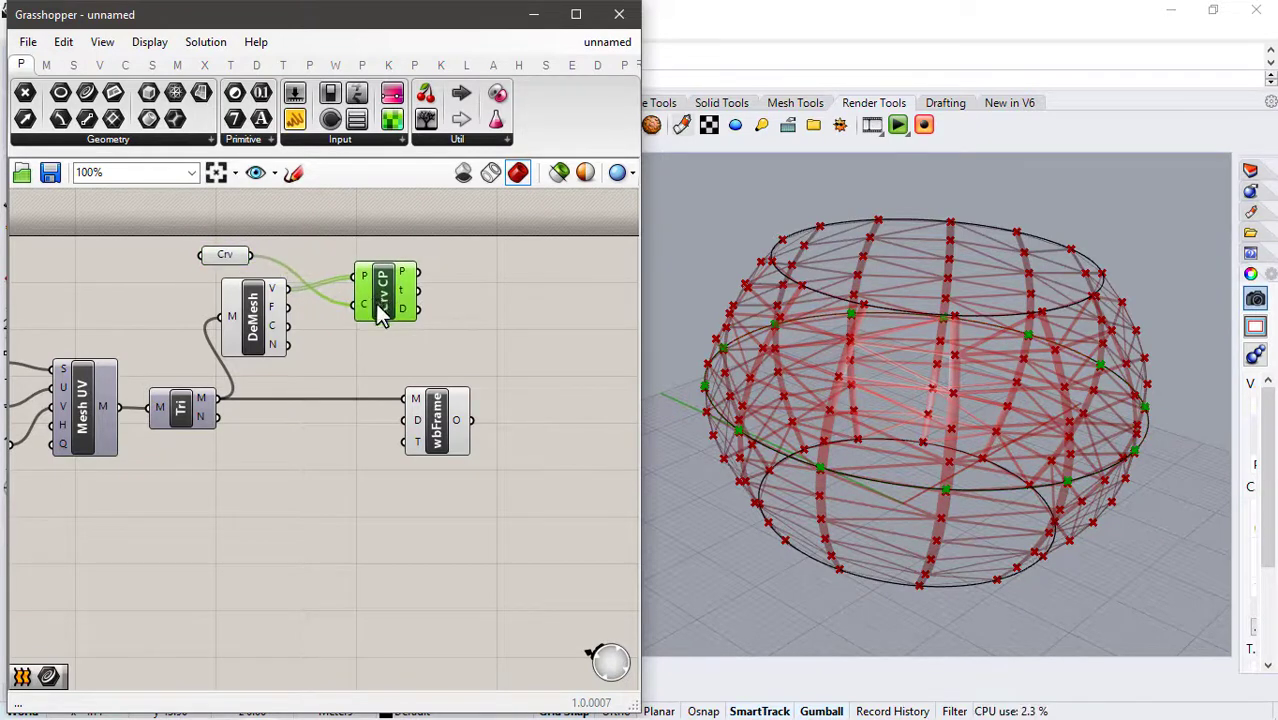
click(373, 326)
Add a Remap Numbers component and connect the closest-point distance output to its value input.
scroll(455, 277, up, 2)
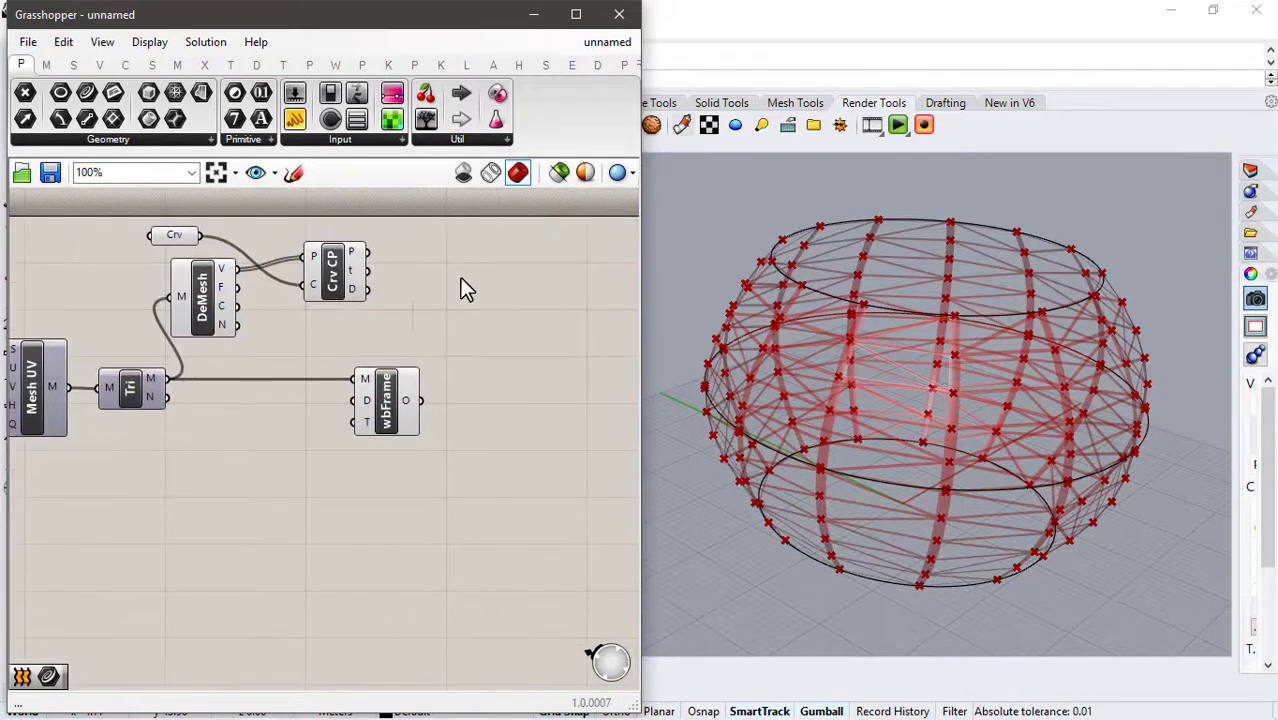
double_click(445, 272)
text(rem)
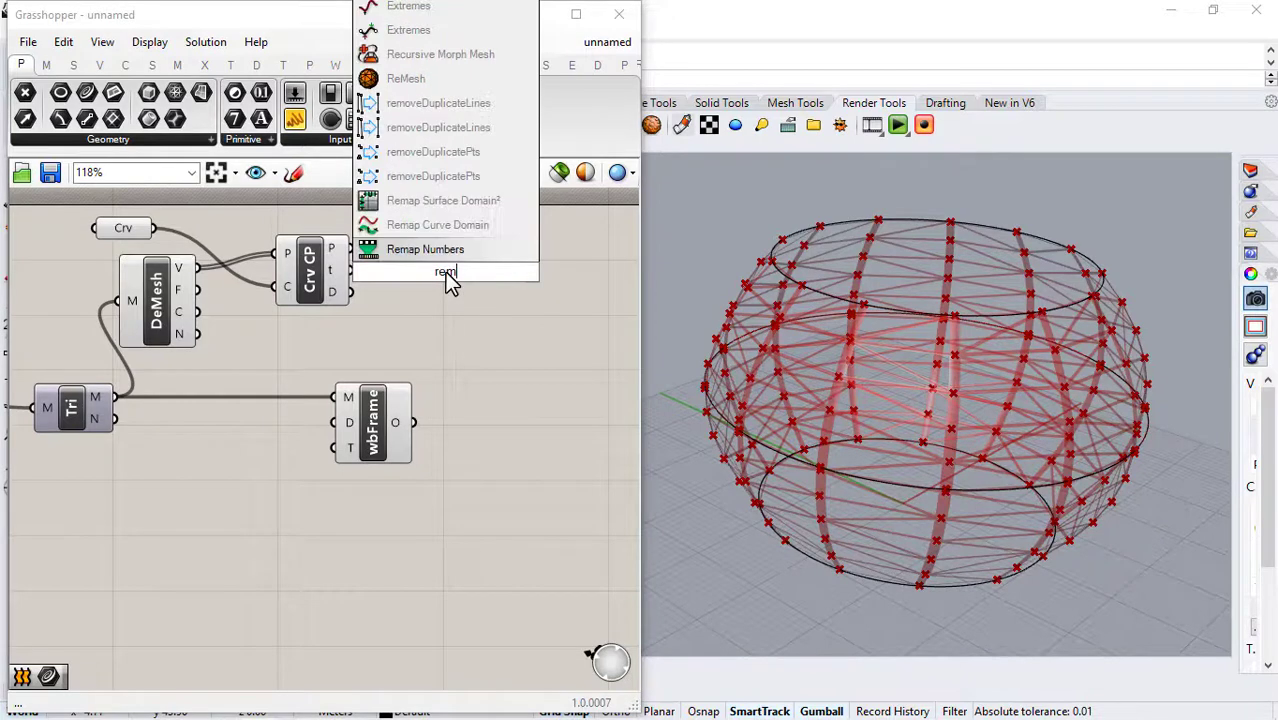
key(Return)
drag(351, 292, 536, 319)
Add a Bounds component, feed it the closest-point distances, and connect its output to the source input of Remap Numbers.
double_click(378, 325)
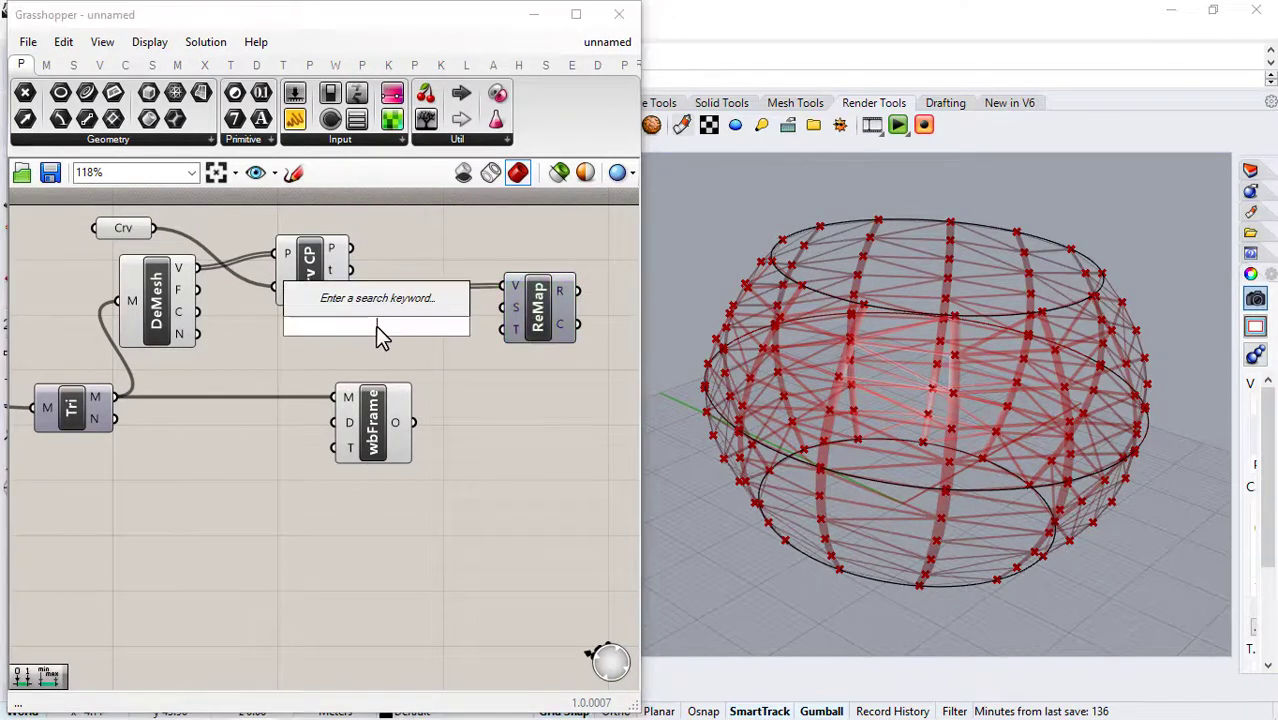
text(boun)
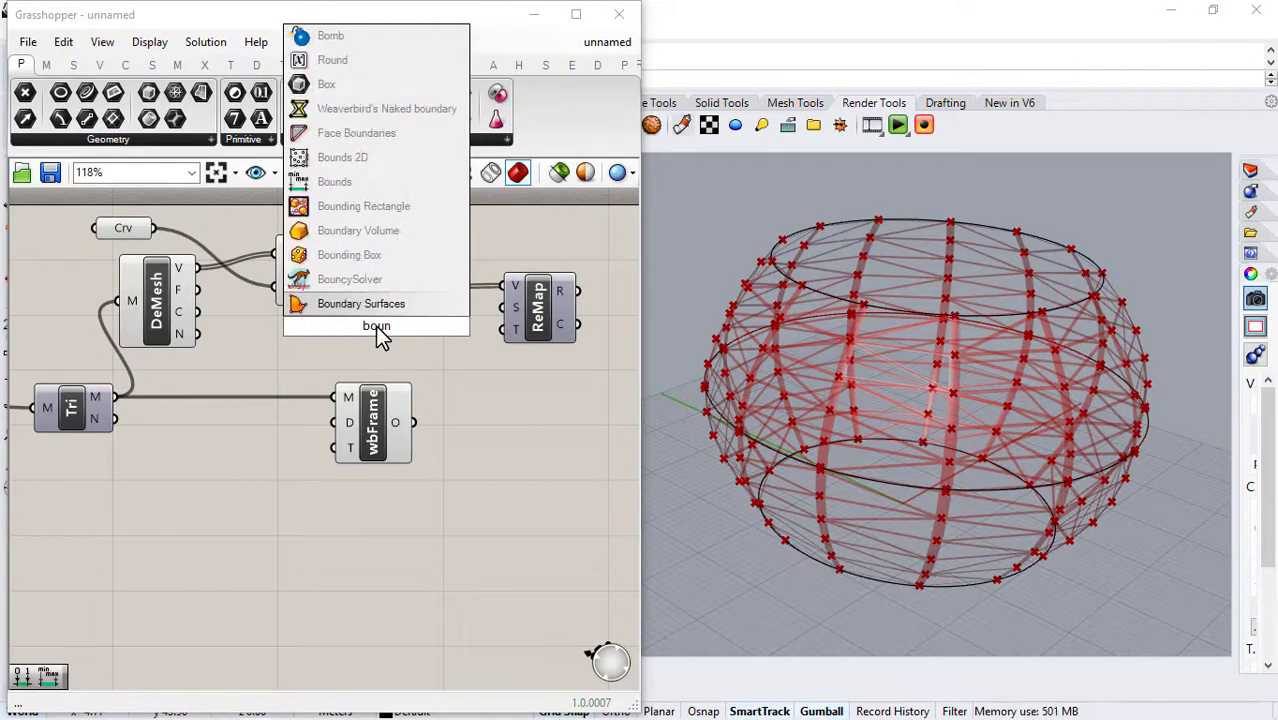
click(388, 182)
drag(398, 333, 420, 343)
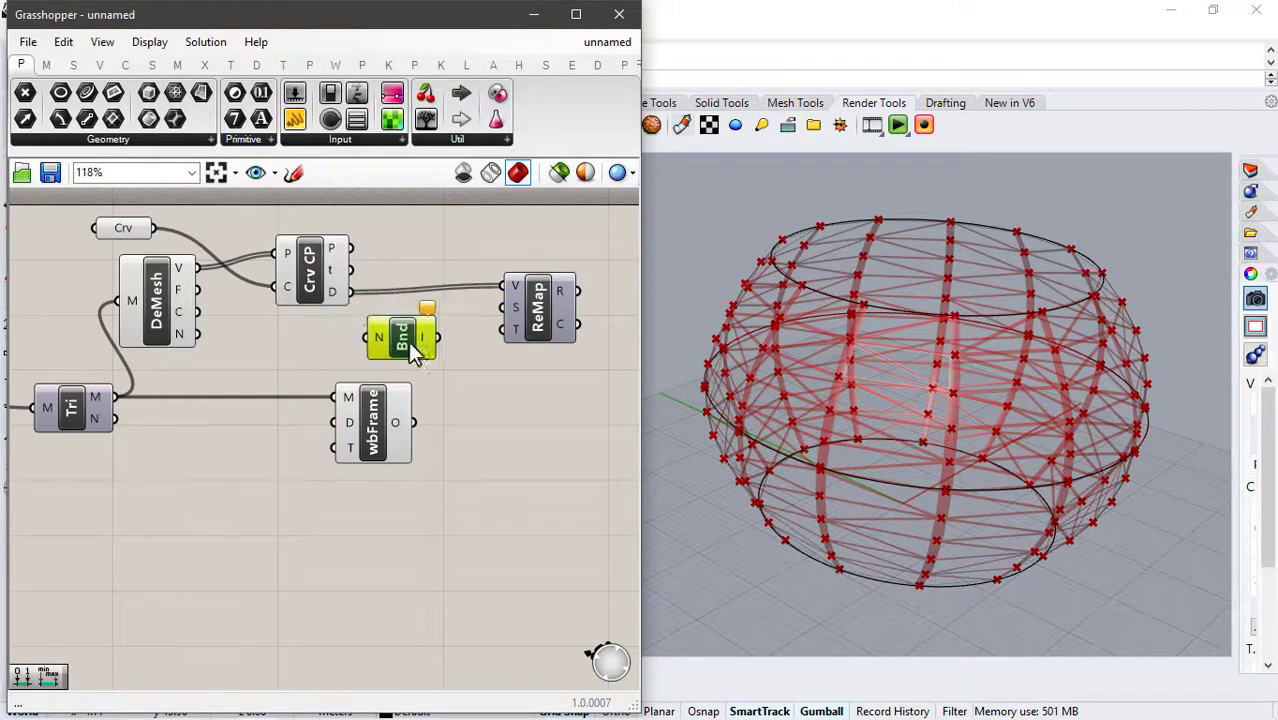
drag(350, 292, 503, 307)
Move Picture Frame, Remap Numbers and Bounds farther along the canvas to make room for more components.
scroll(317, 388, down, 2)
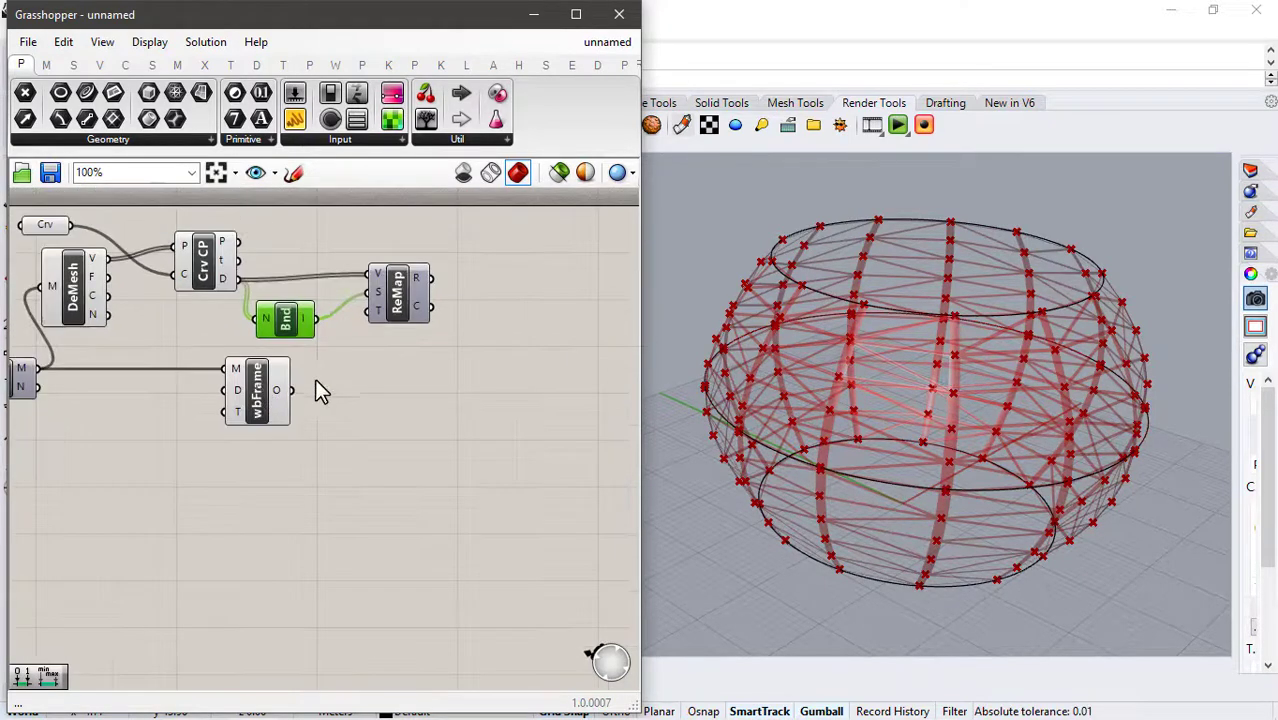
drag(257, 399, 477, 447)
scroll(319, 349, up, 2)
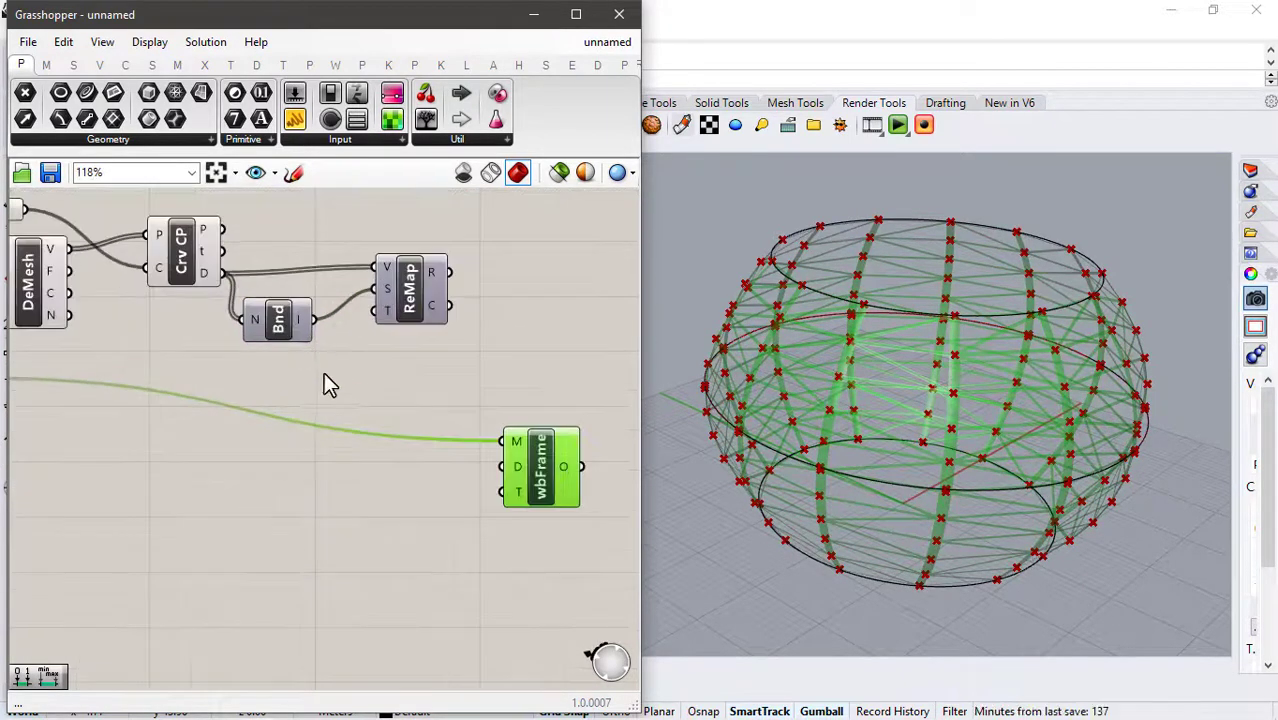
click(323, 372)
drag(402, 306, 452, 317)
drag(288, 318, 337, 328)
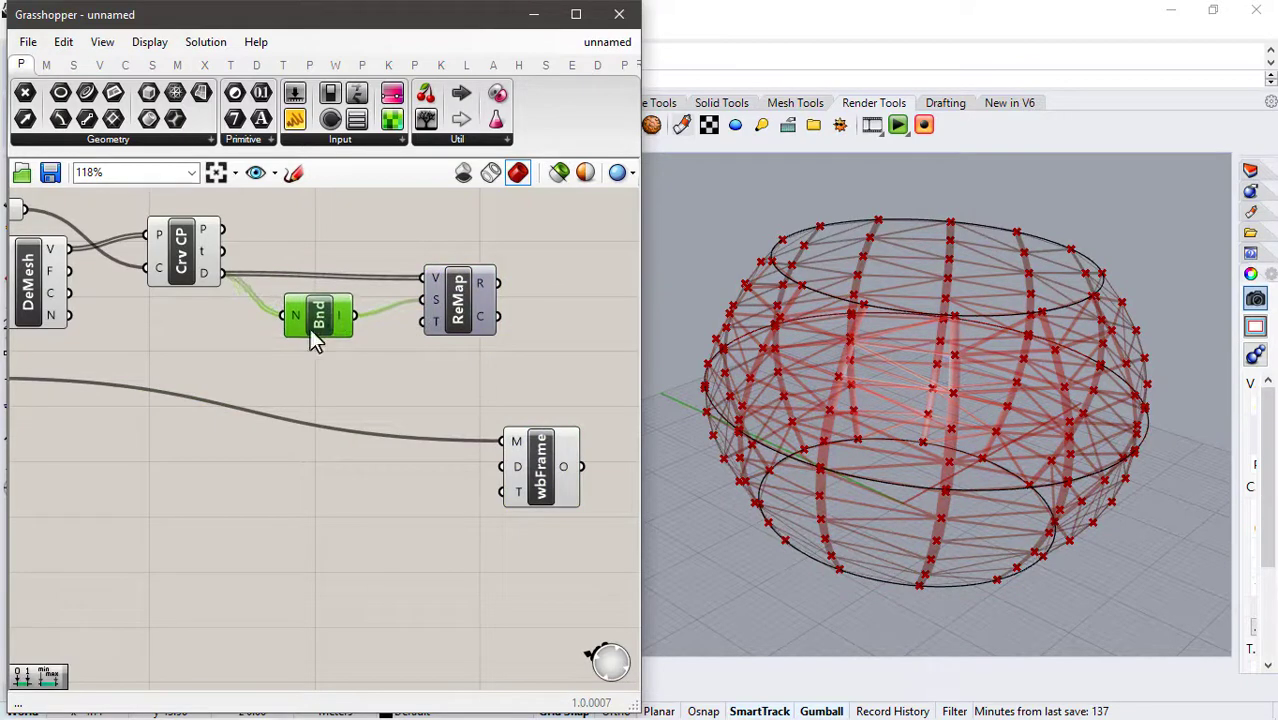
click(287, 390)
Add a Construct Domain component and connect its output to the target input of Remap Numbers.
double_click(288, 382)
text(c)
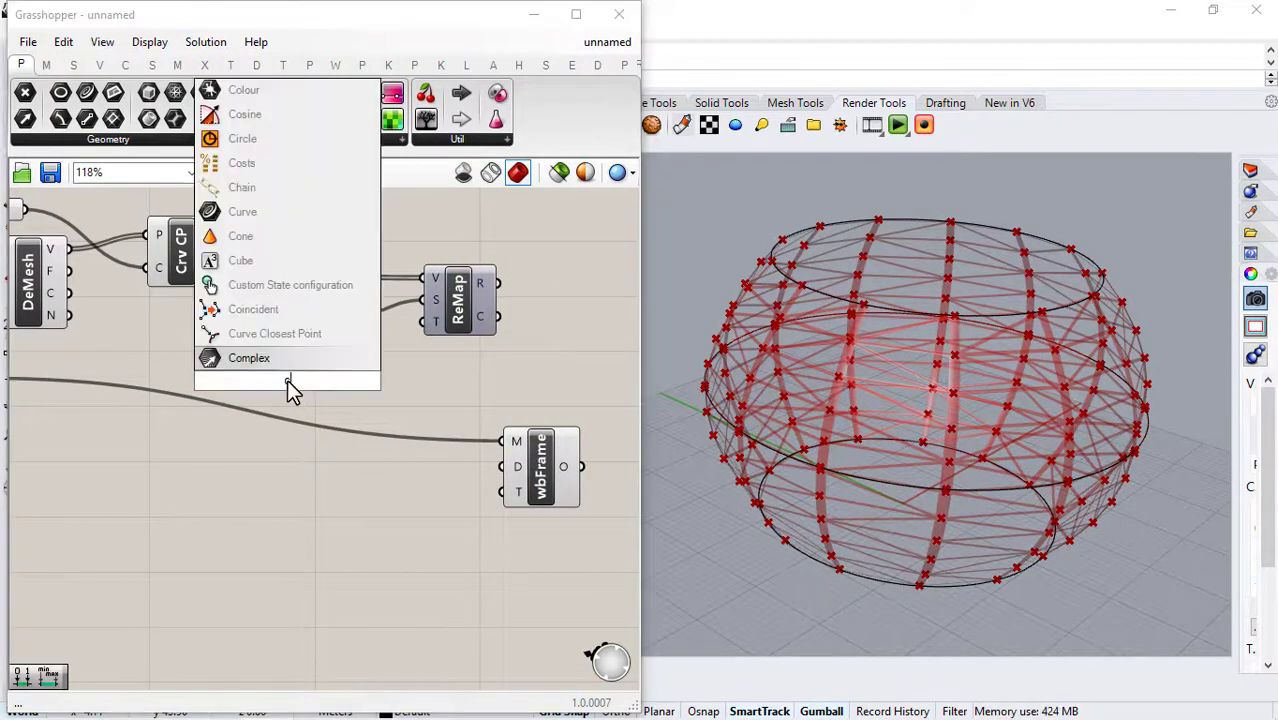
text(onstru)
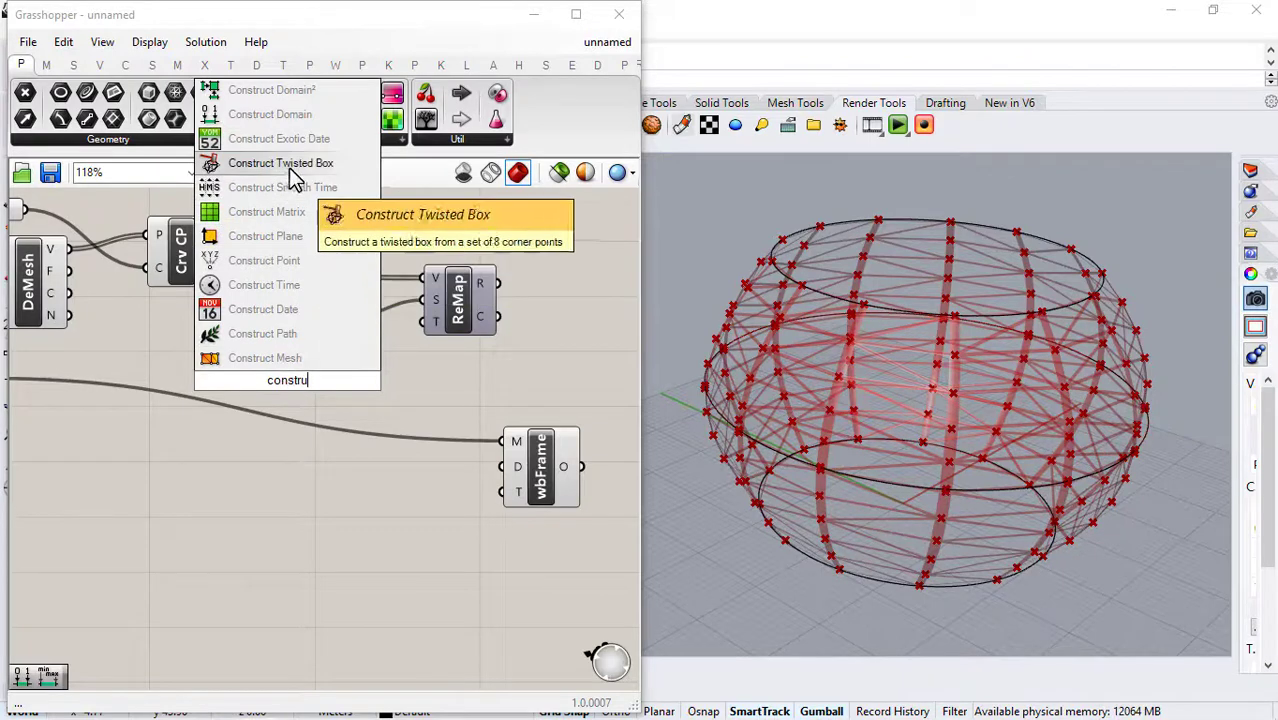
click(275, 114)
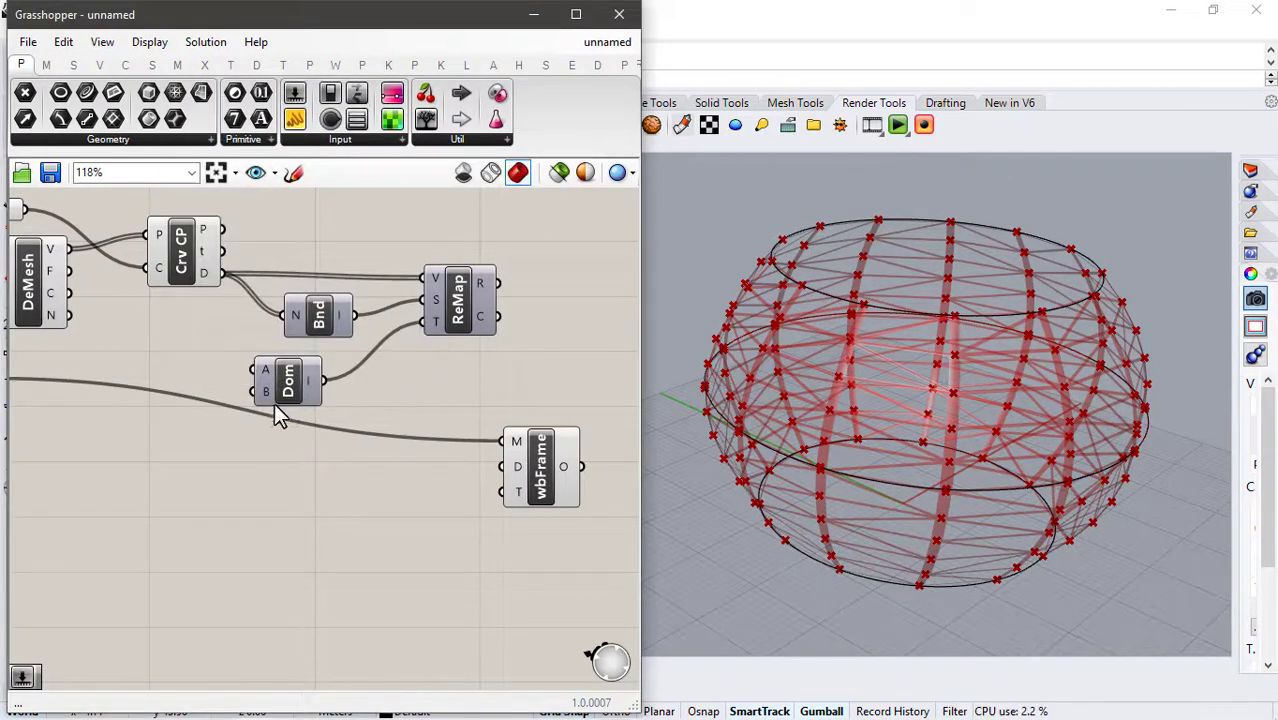
drag(276, 404, 305, 403)
Add number sliders of 0.50 and 3.0 and connect them to the domain's start and end inputs.
double_click(150, 359)
text(50)
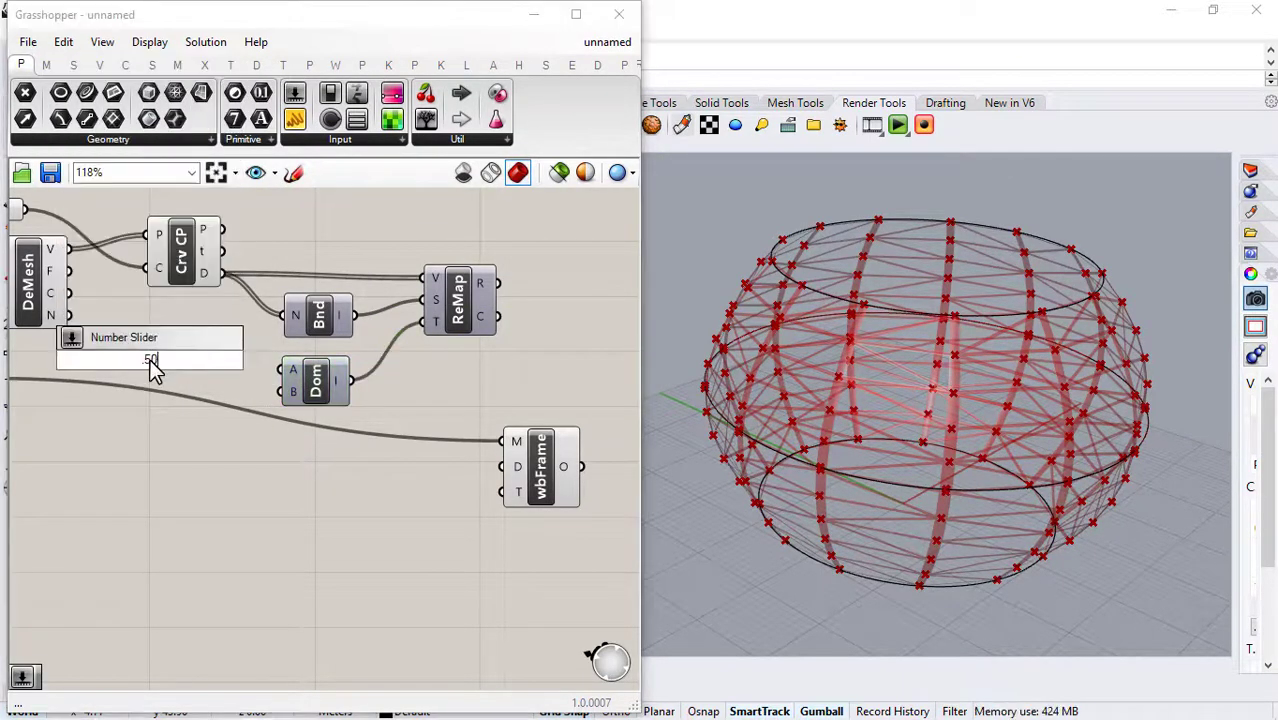
key(Return)
double_click(127, 432)
text(3)
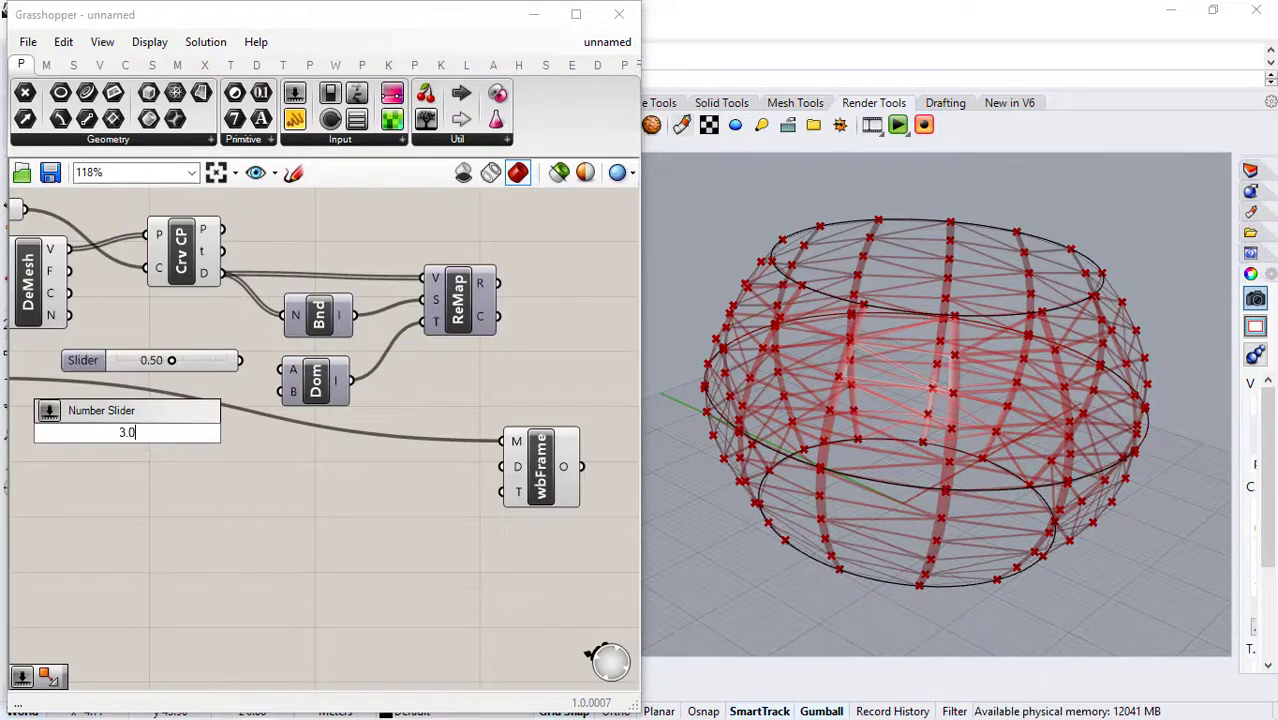
text(.0)
key(Return)
drag(268, 377, 280, 371)
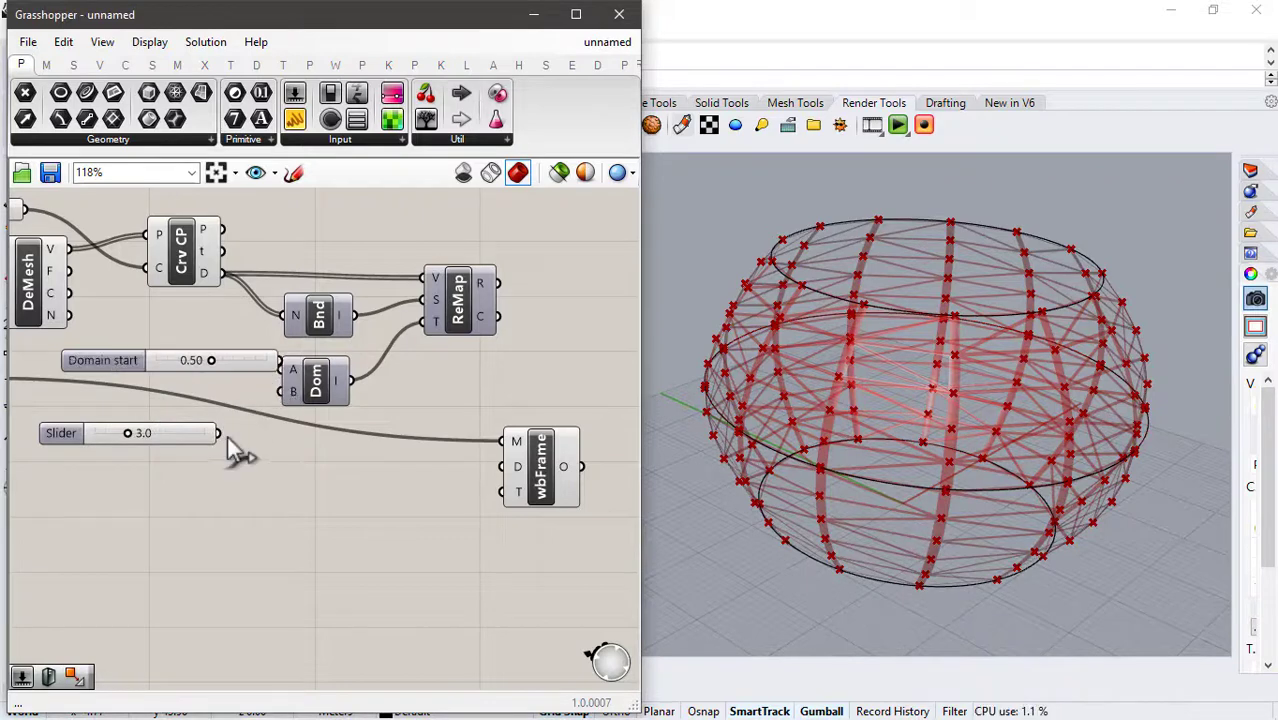
drag(263, 432, 211, 369)
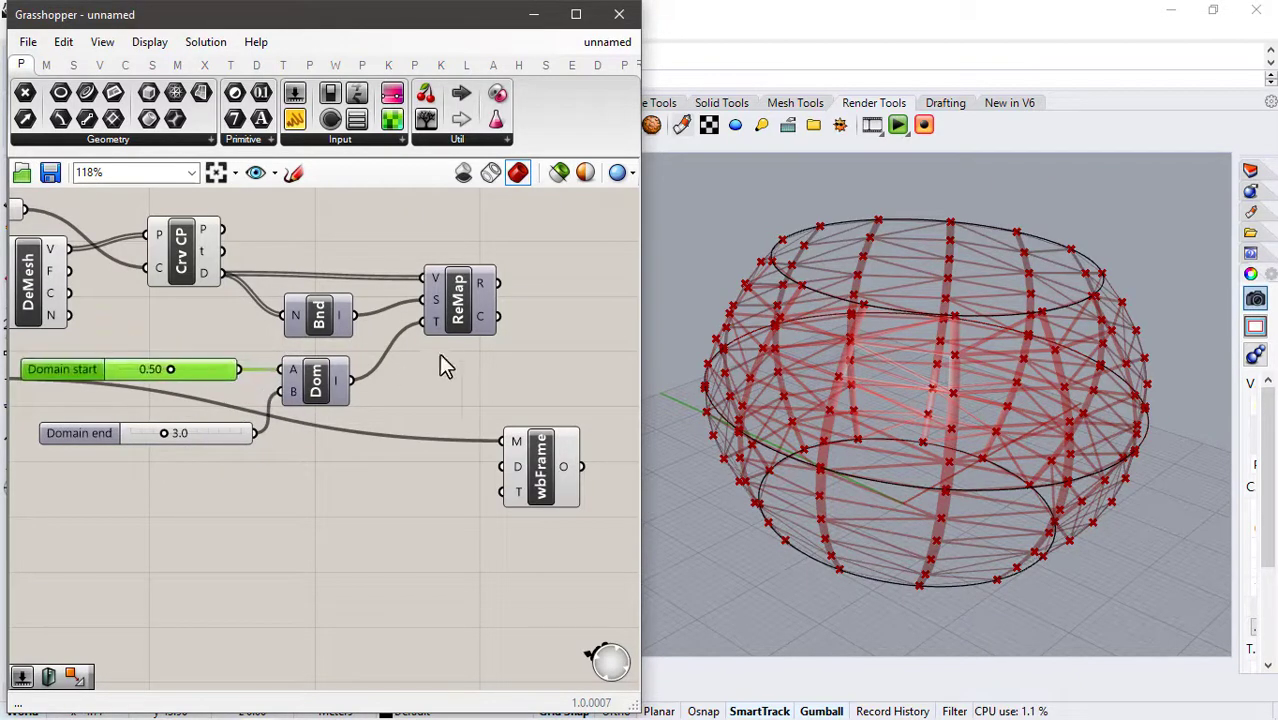
Reposition Picture Frame and connect the remapped values to its distance input.
drag(542, 438, 615, 425)
click(543, 331)
right_drag(493, 320, 359, 316)
drag(365, 279, 469, 454)
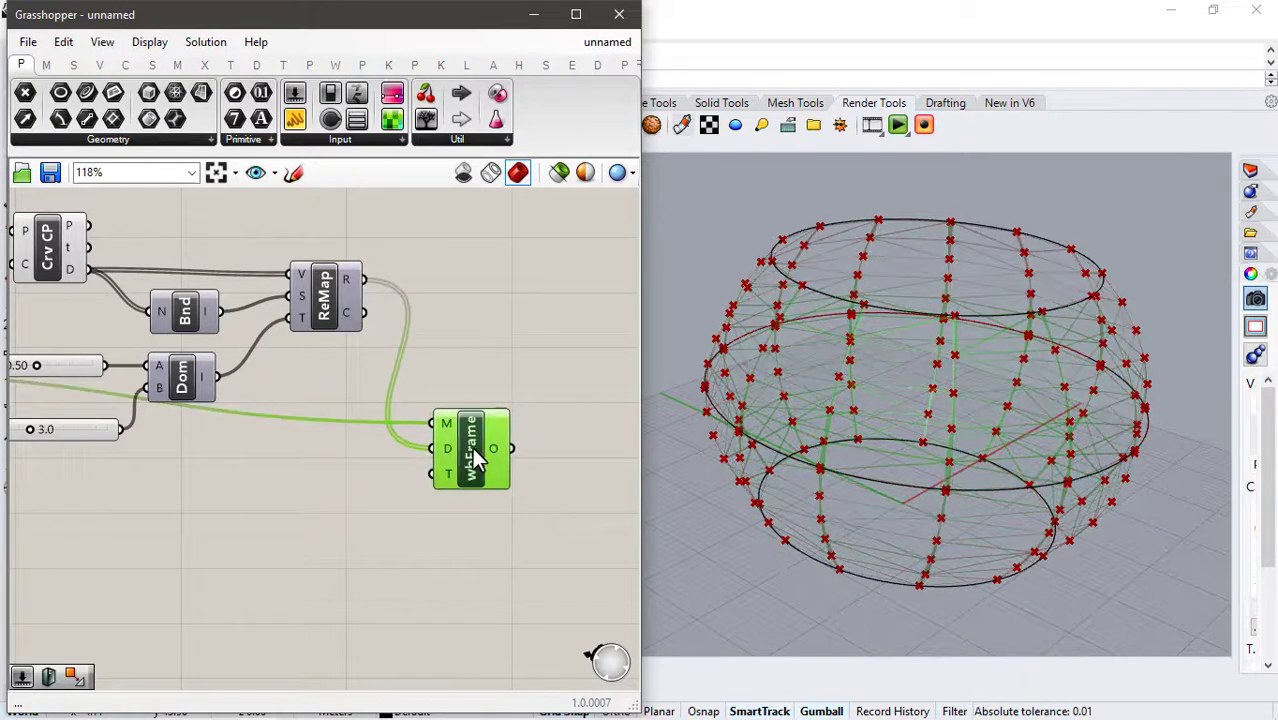
click(475, 380)
Hide the preview of the selected Curve Closest Point, Bounds and Construct Domain group.
scroll(460, 370, down, 2)
drag(305, 220, 208, 516)
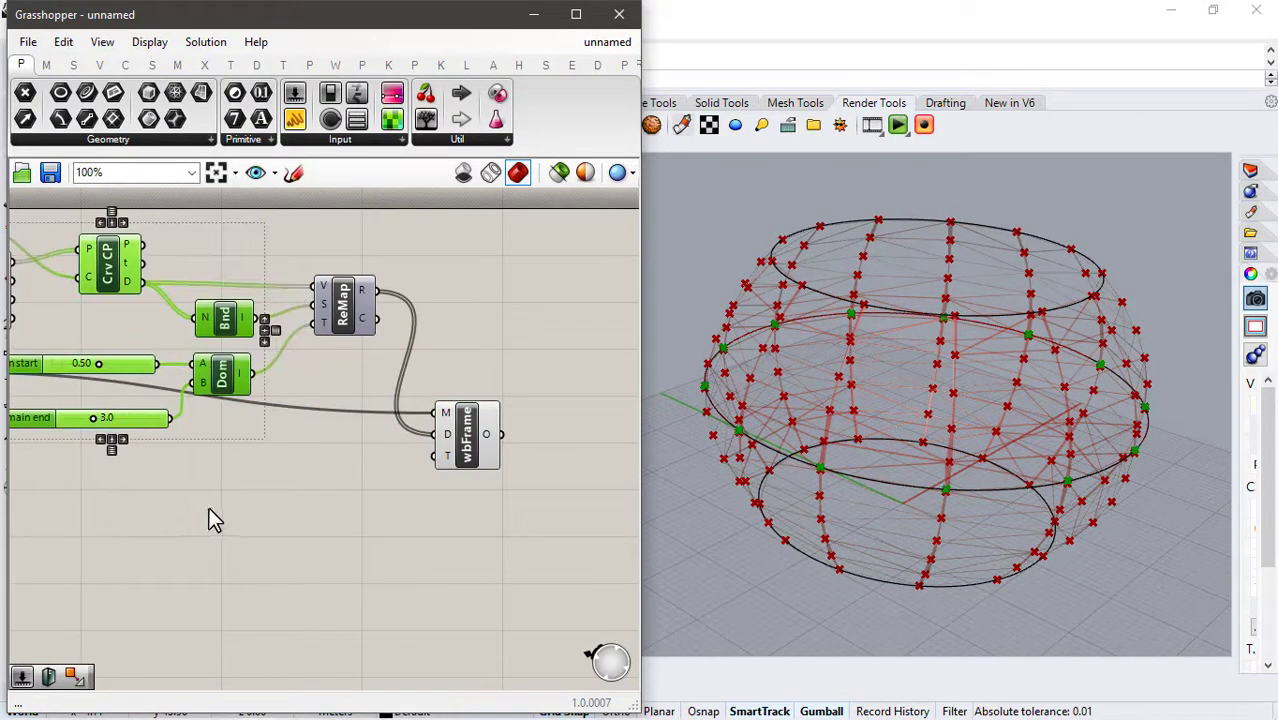
middle_click(208, 512)
click(266, 455)
click(290, 393)
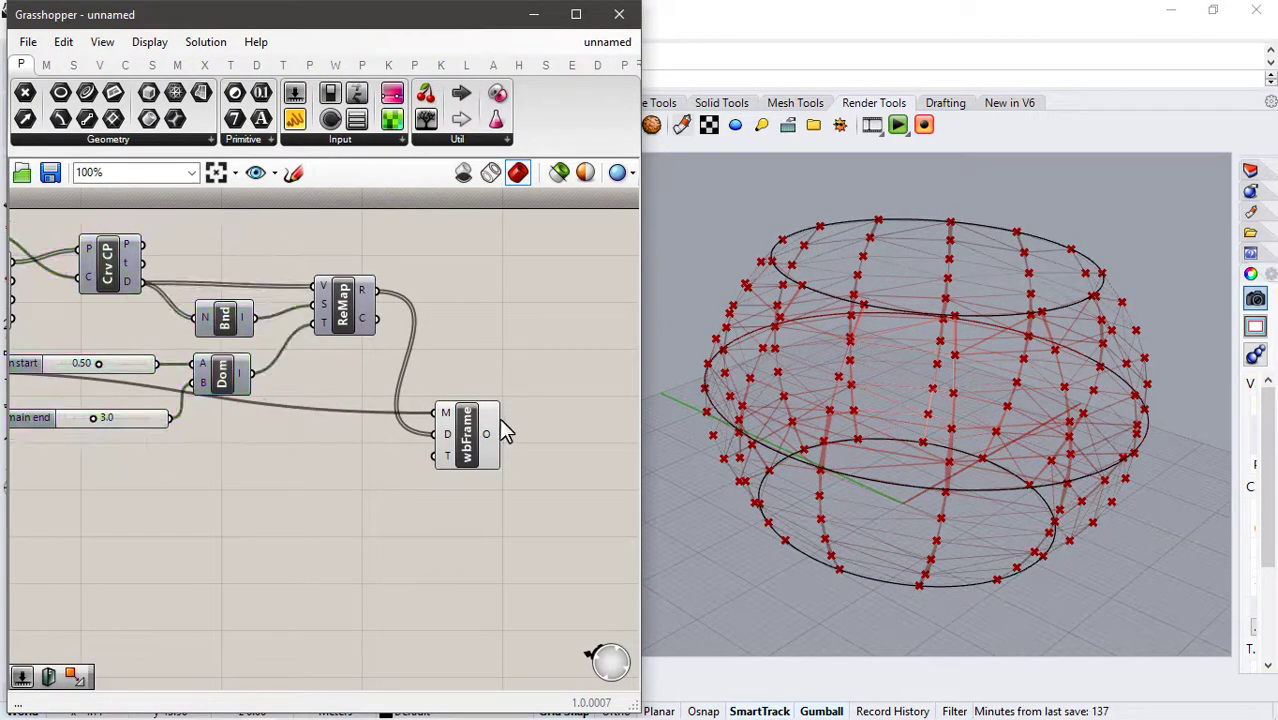
Add Weaverbird's Mesh Thicken and connect the Picture Frame output to its mesh input.
right_drag(505, 430, 418, 418)
right_drag(762, 434, 870, 396)
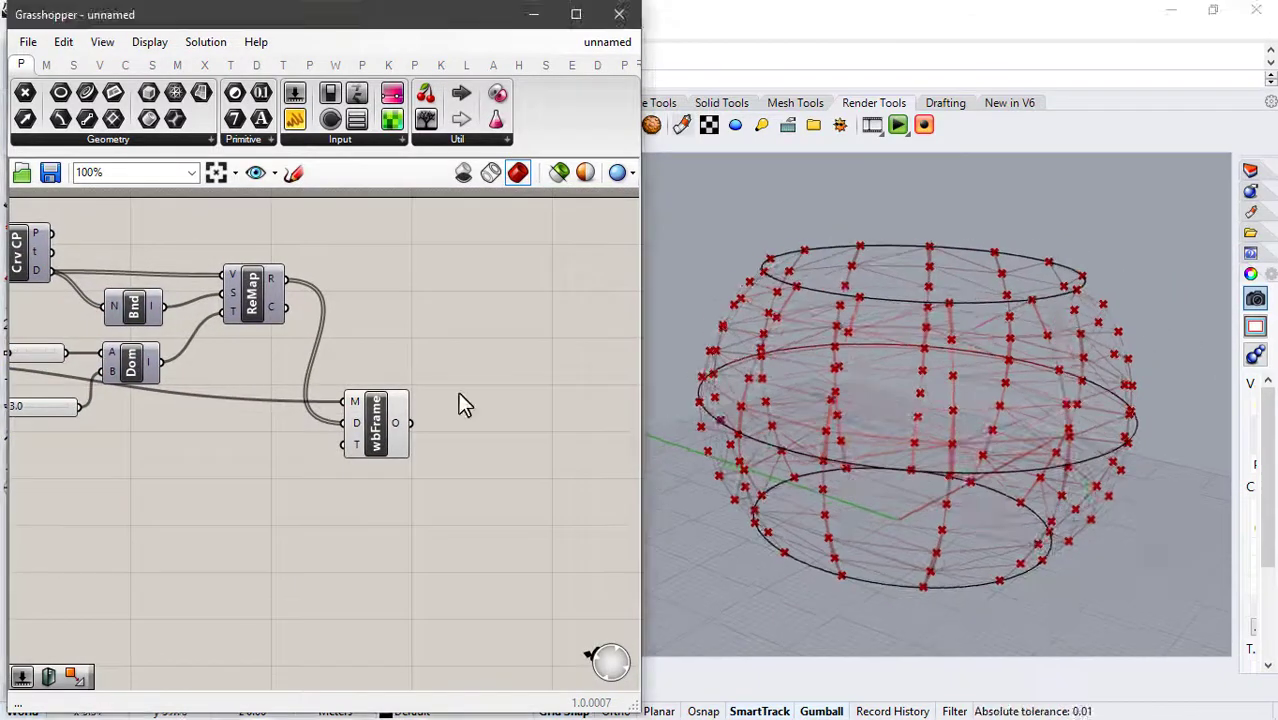
double_click(458, 392)
text(wb)
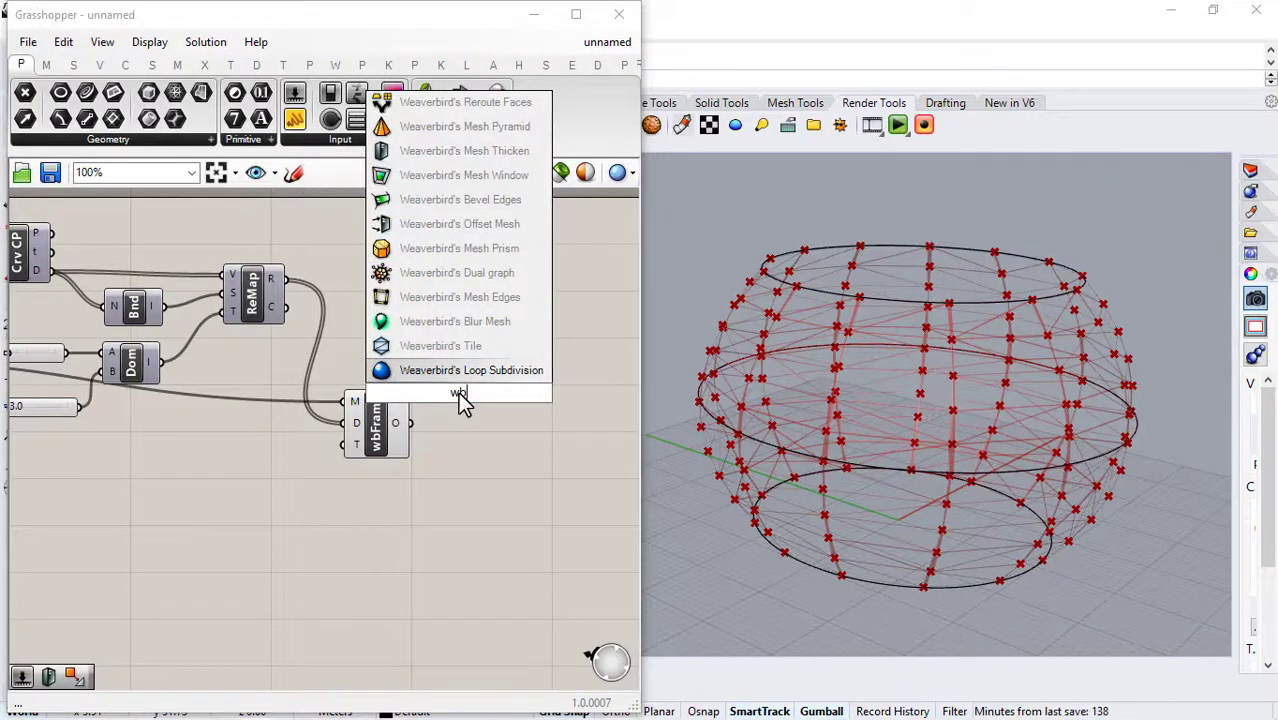
text( thi)
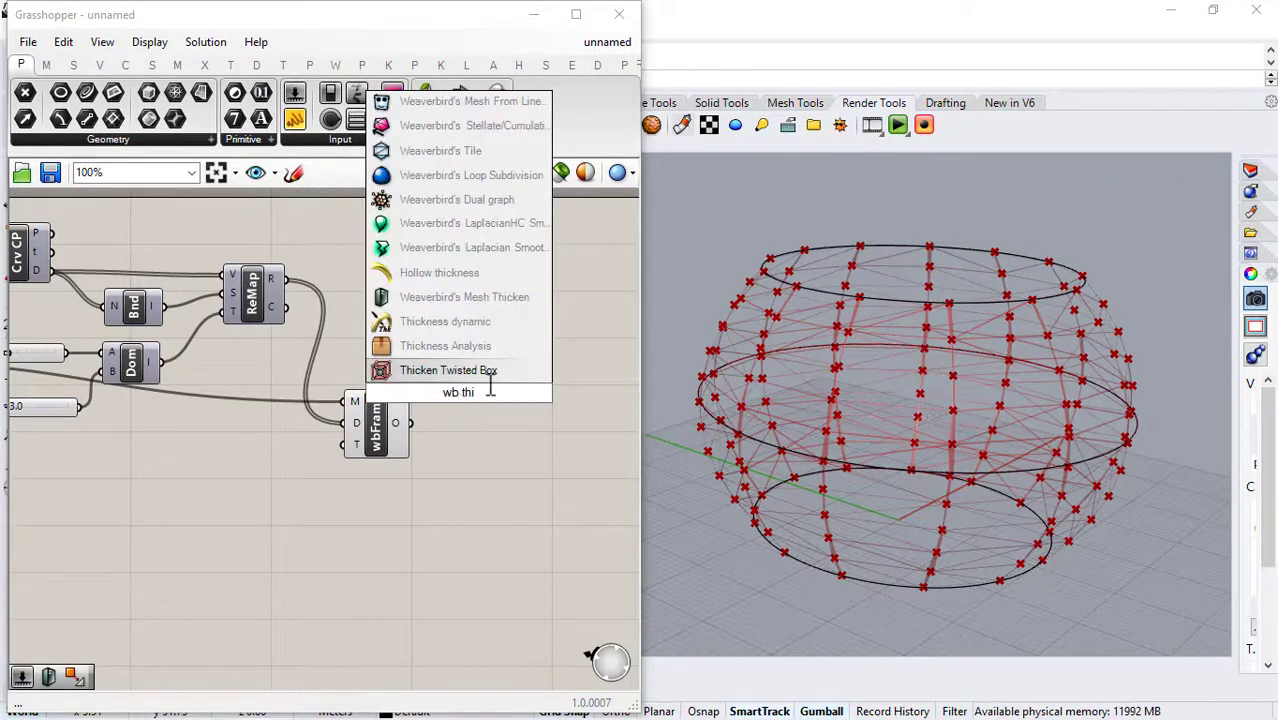
drag(464, 297, 488, 462)
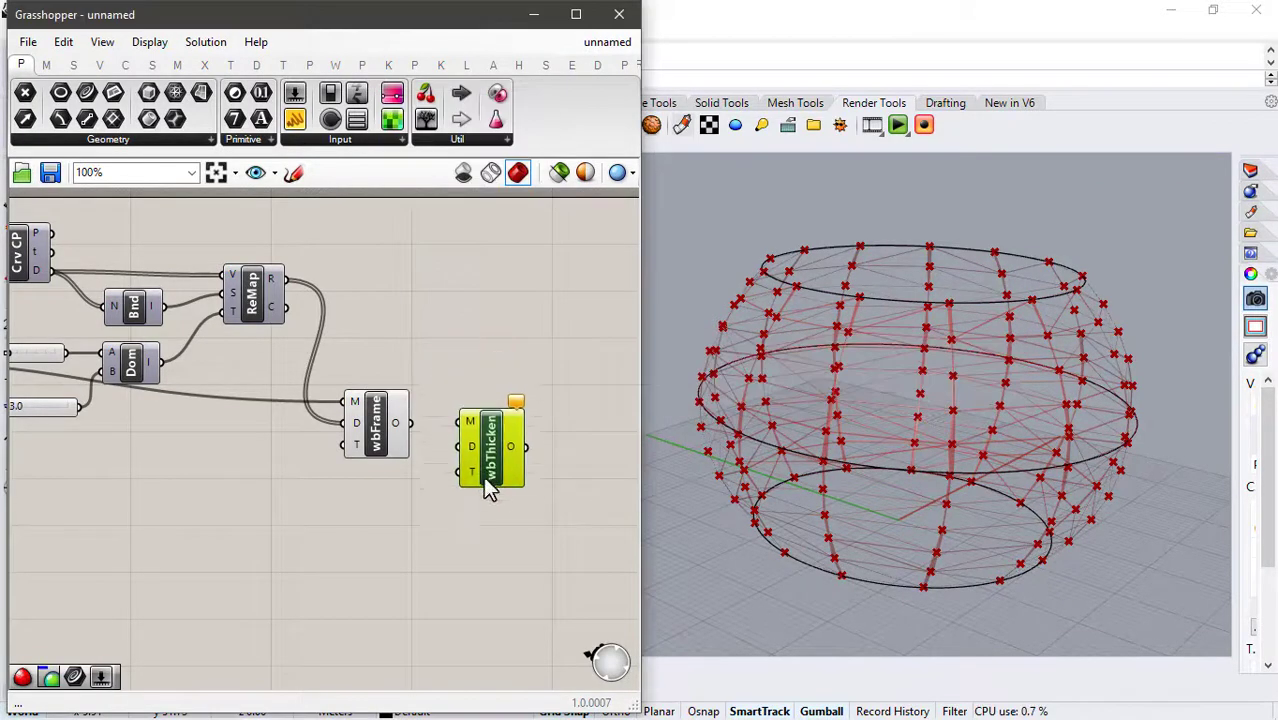
Add a 0.50 number slider, connect it to Mesh Thicken's distance input, and adjust it to 0.53.
scroll(375, 486, up, 1)
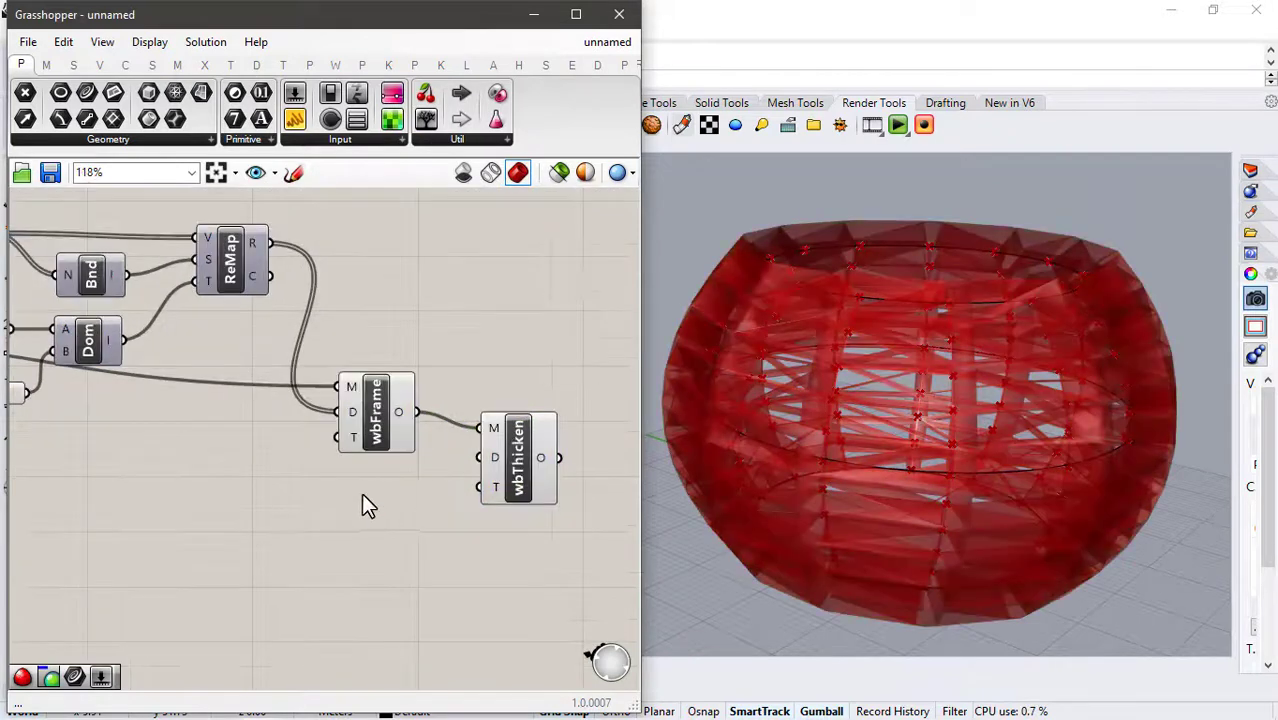
double_click(356, 495)
text(0.50)
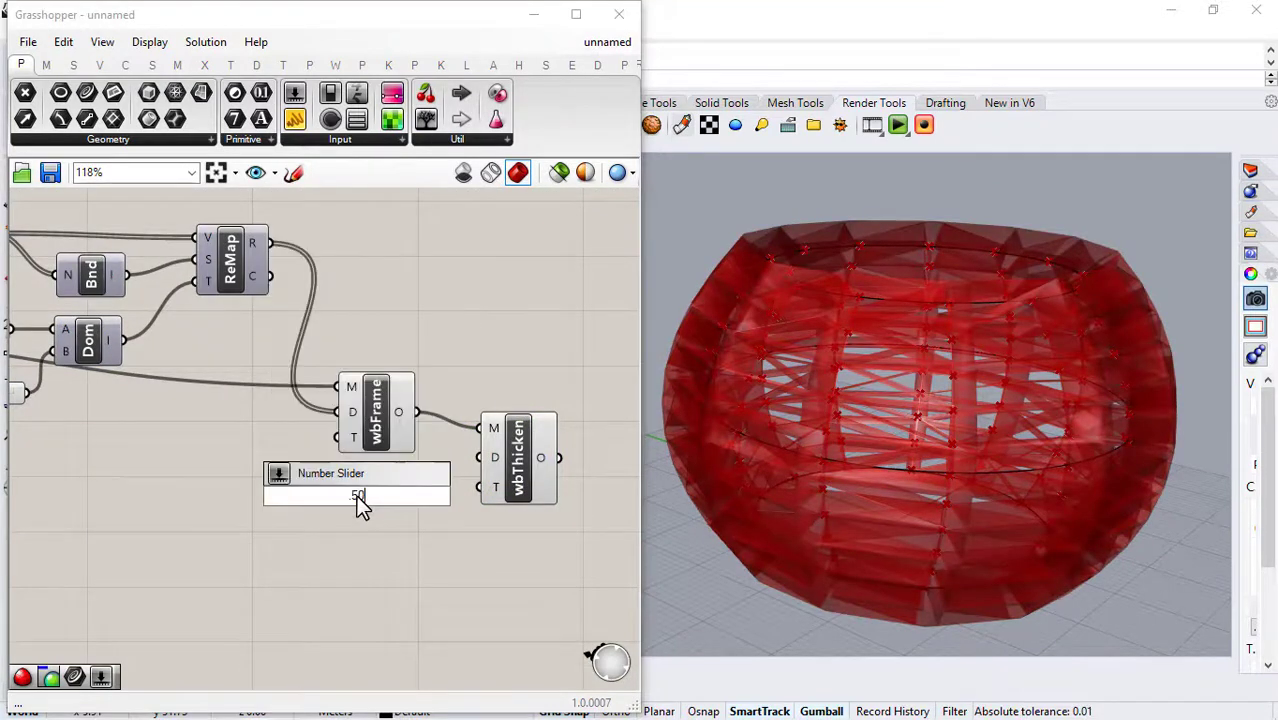
key(Return)
drag(478, 460, 482, 457)
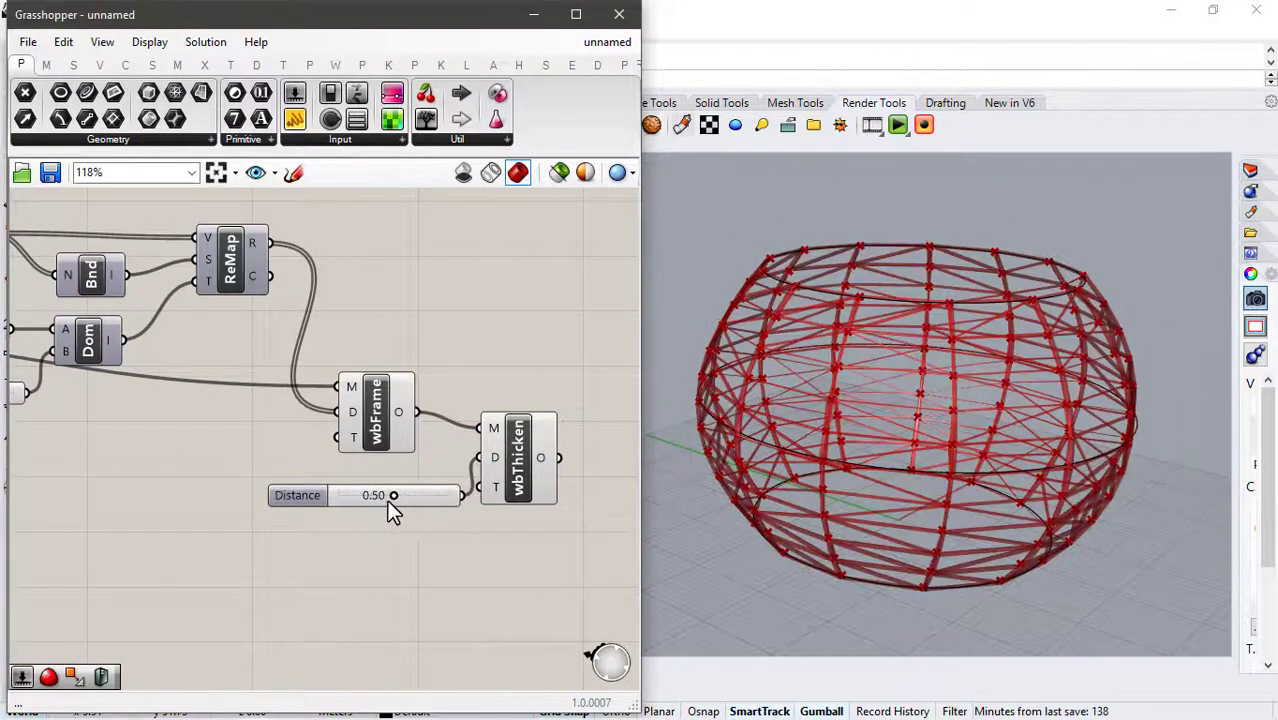
mouse_move(392, 495)
mouse_down()
mouse_move(348, 499)
mouse_move(399, 503)
mouse_up()
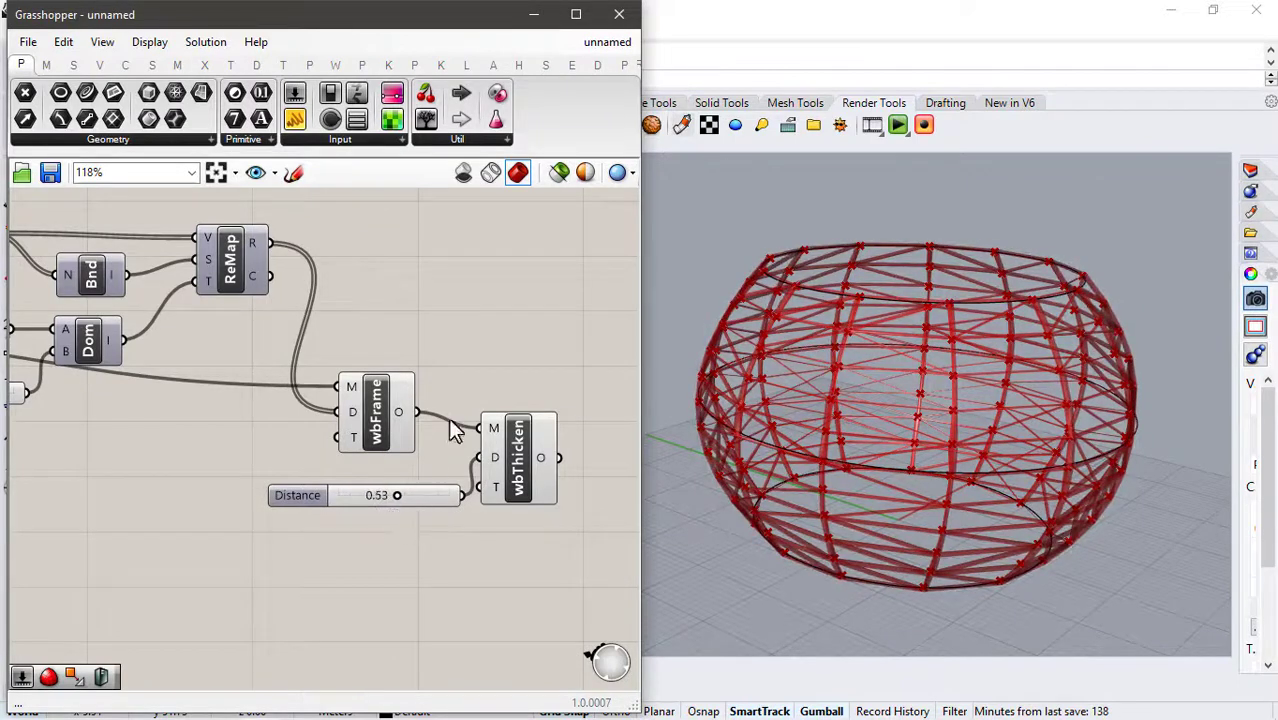
Add Weaverbird's Catmull-Clark Subdivision and connect the Mesh Thicken output to its mesh input.
right_drag(450, 430, 285, 387)
double_click(413, 427)
text(wb)
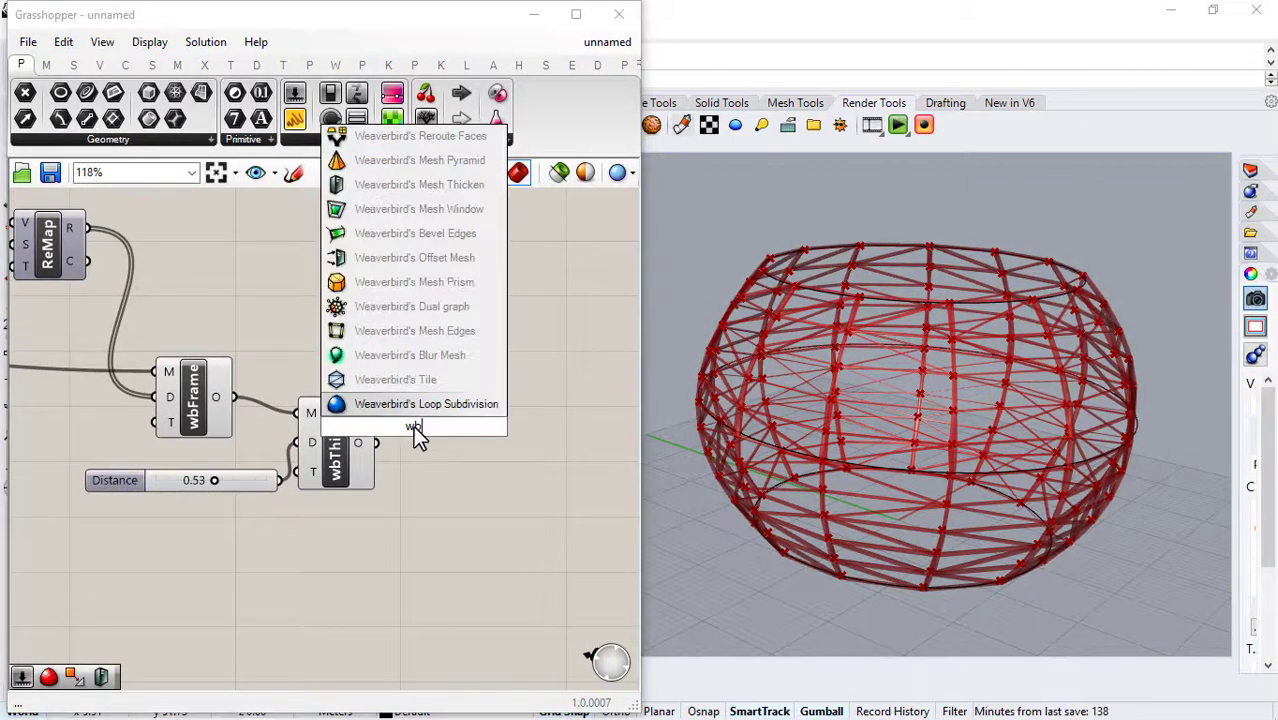
text(c)
click(447, 382)
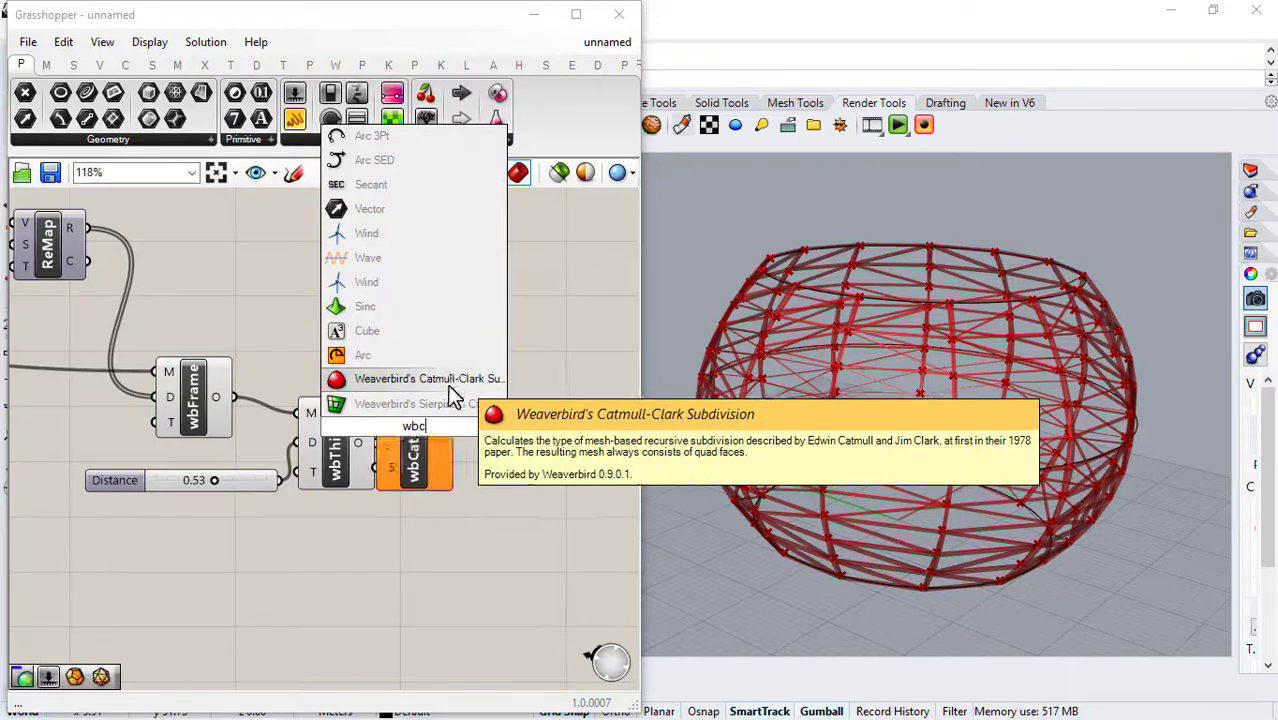
drag(376, 443, 462, 415)
click(366, 520)
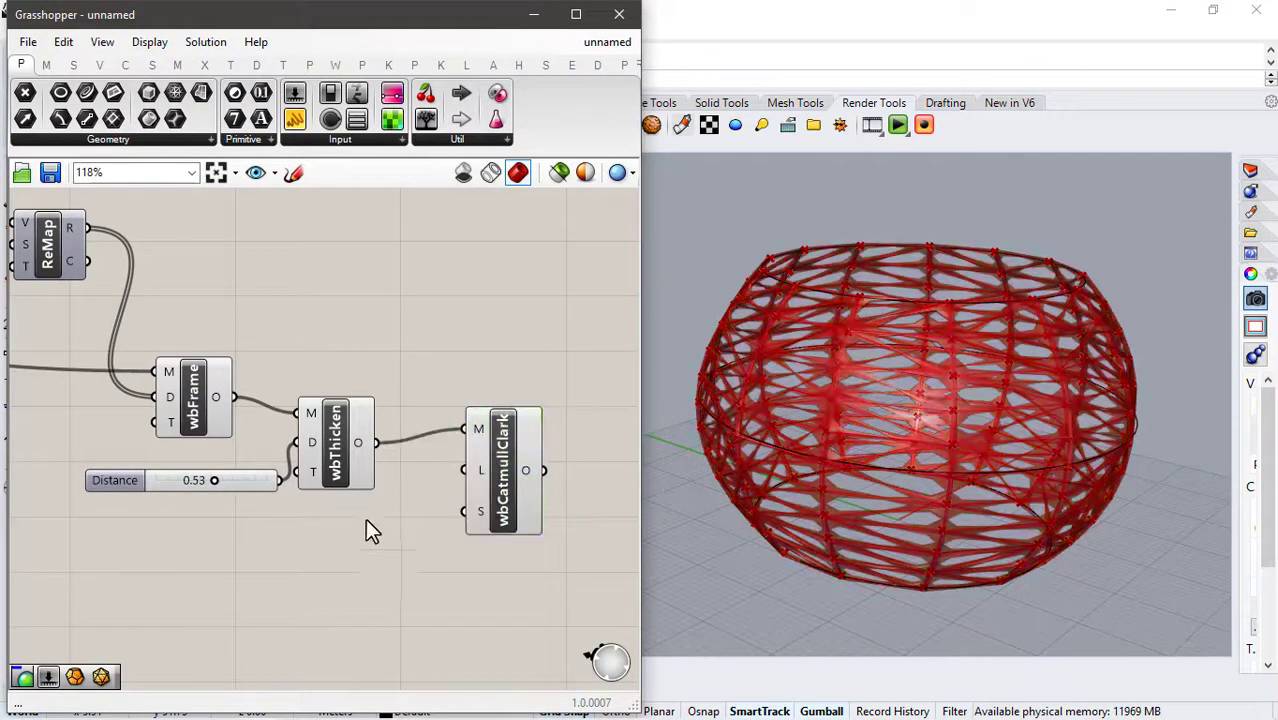
Hide the preview of the Picture Frame and Mesh Thicken components.
drag(319, 292, 165, 603)
middle_click(278, 503)
click(325, 452)
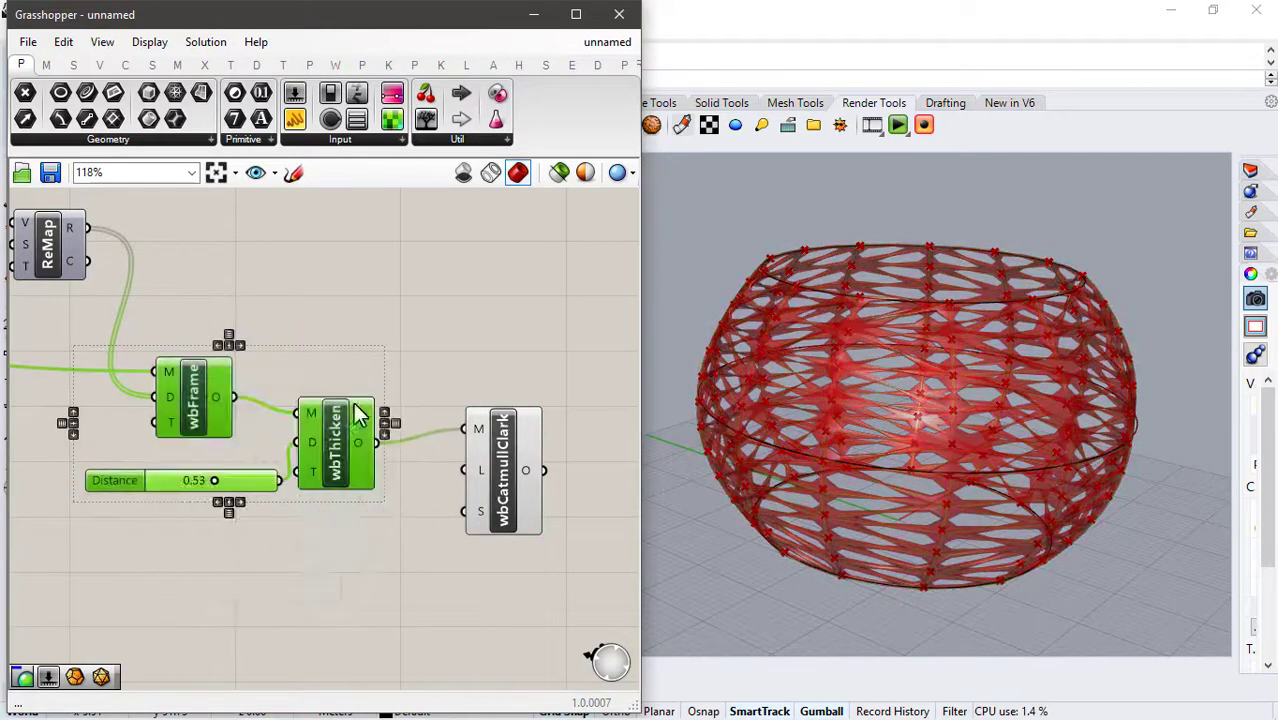
click(371, 339)
Connect a new number slider of 3 to Catmull-Clark's level input and align the component with Mesh Thicken.
right_drag(883, 372, 886, 392)
scroll(926, 455, up, 3)
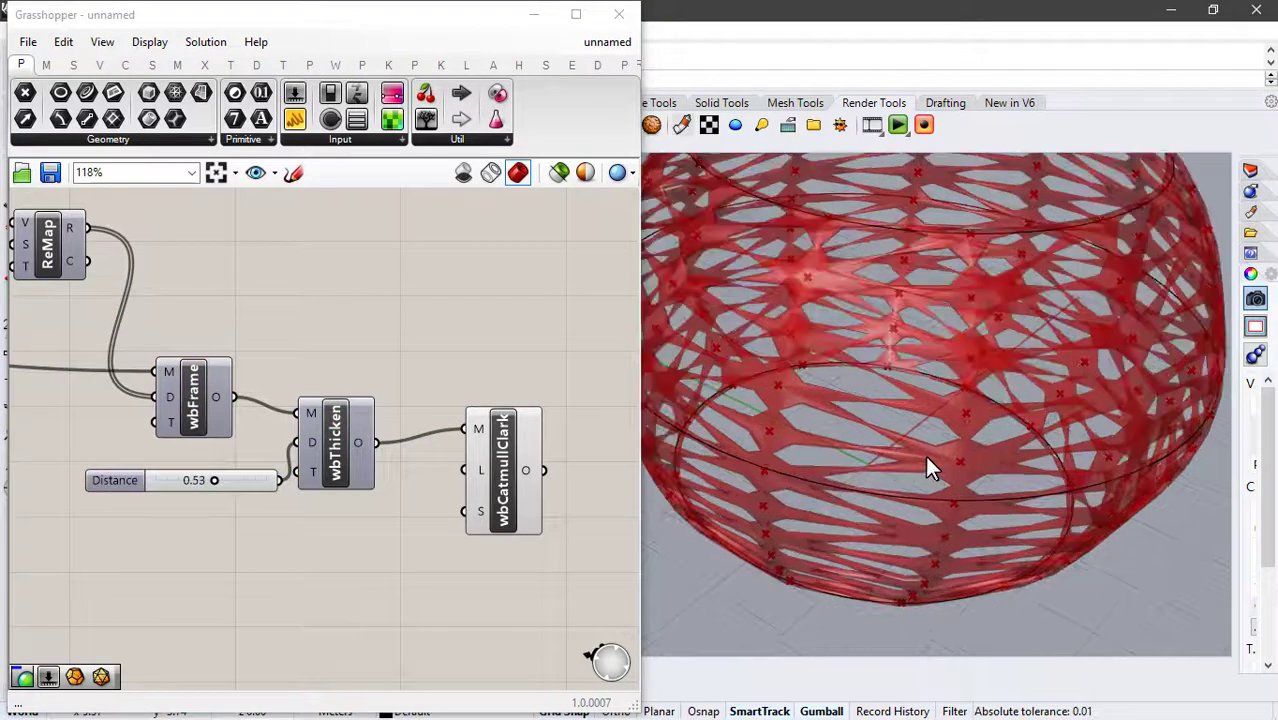
double_click(302, 567)
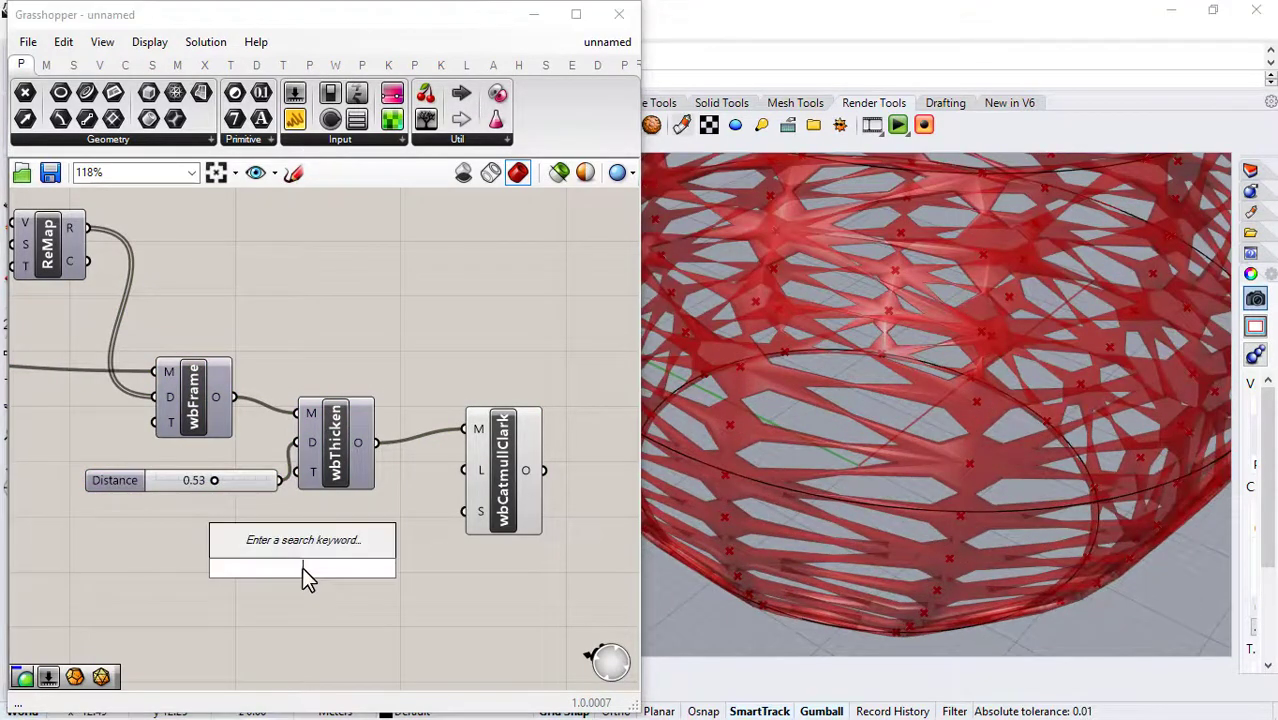
text(3)
key(Return)
drag(393, 568, 463, 470)
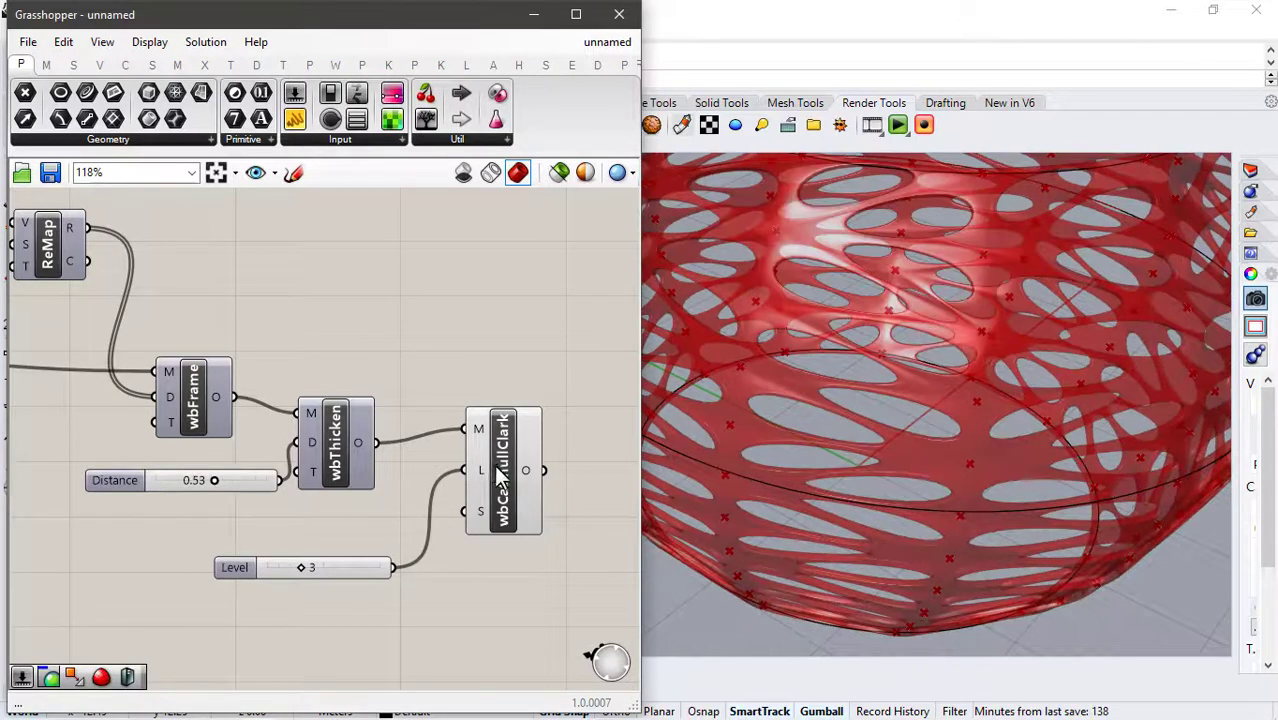
click(503, 440)
click(522, 370)
scroll(844, 448, down, 5)
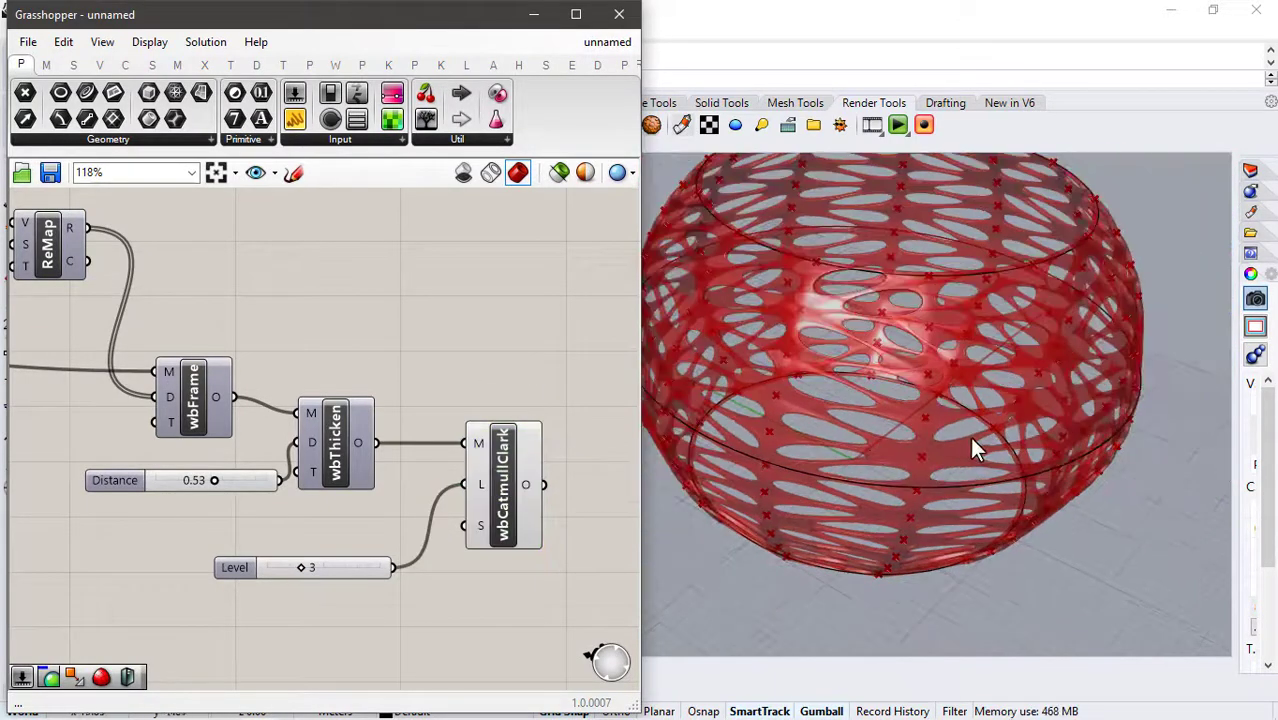
right_drag(973, 448, 901, 473)
Add a Custom Preview component and connect the Catmull-Clark output to its geometry input.
right_drag(388, 395, 273, 362)
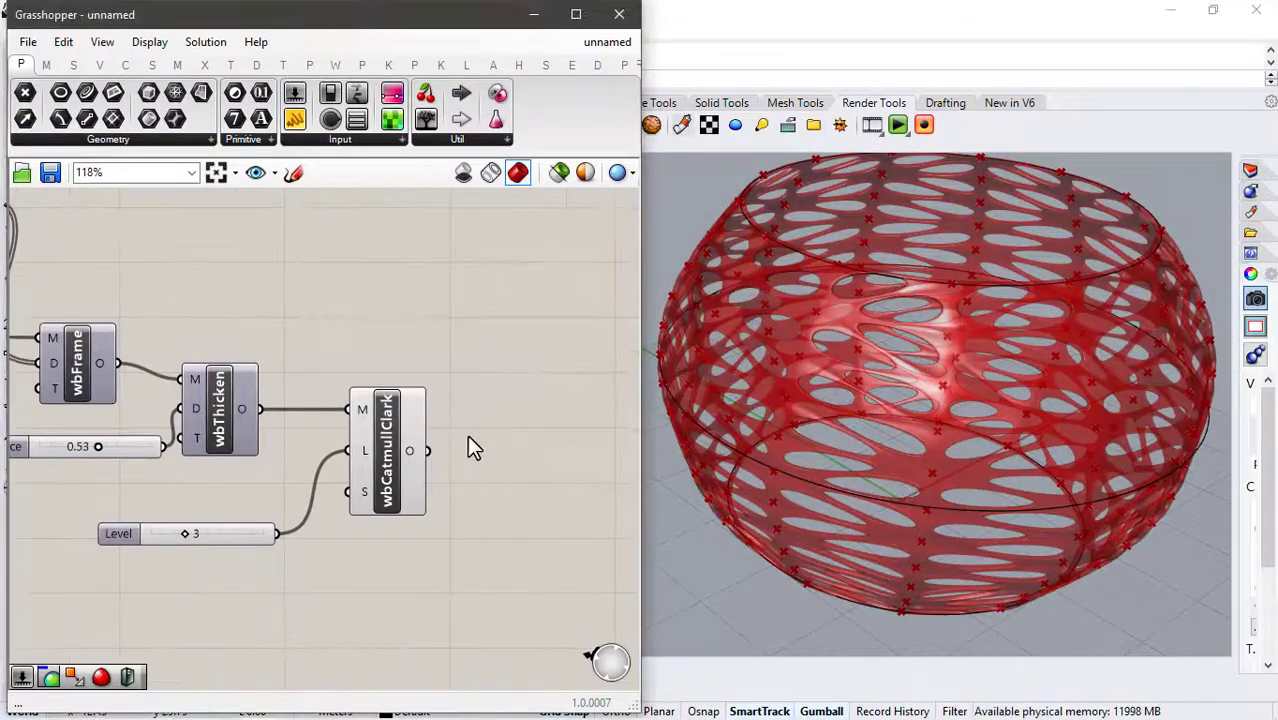
double_click(470, 437)
text(cust)
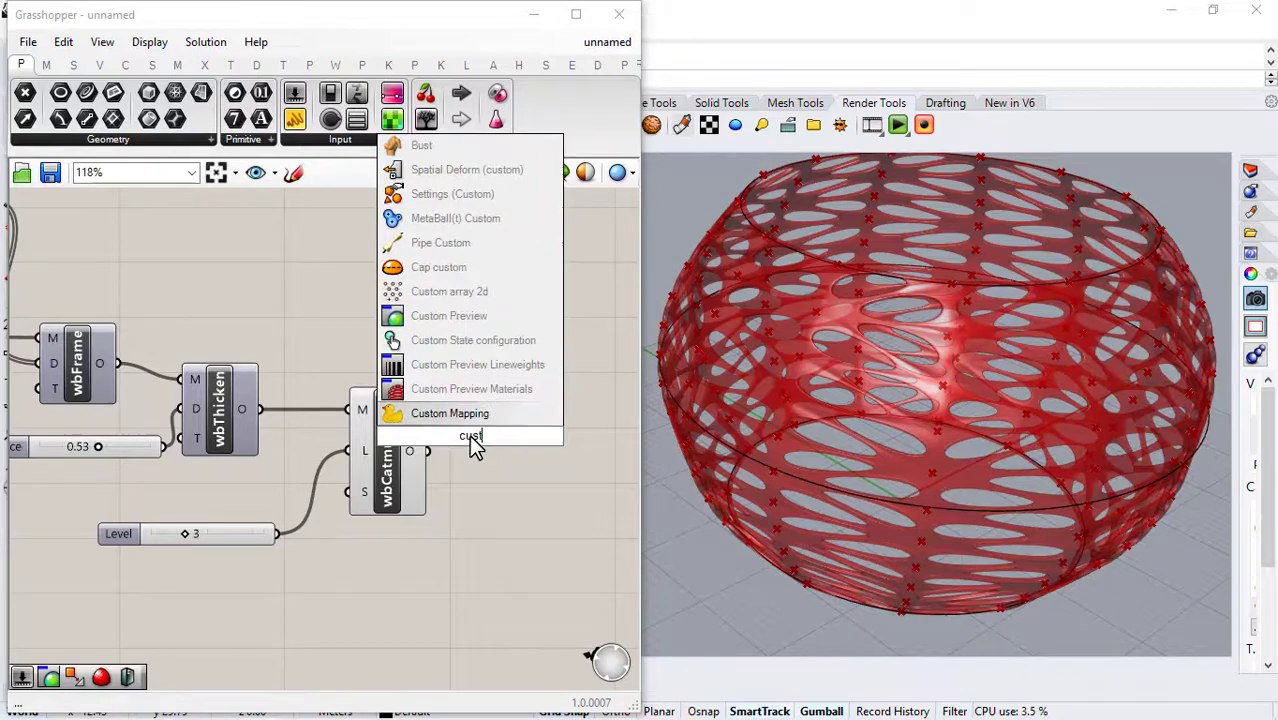
click(455, 316)
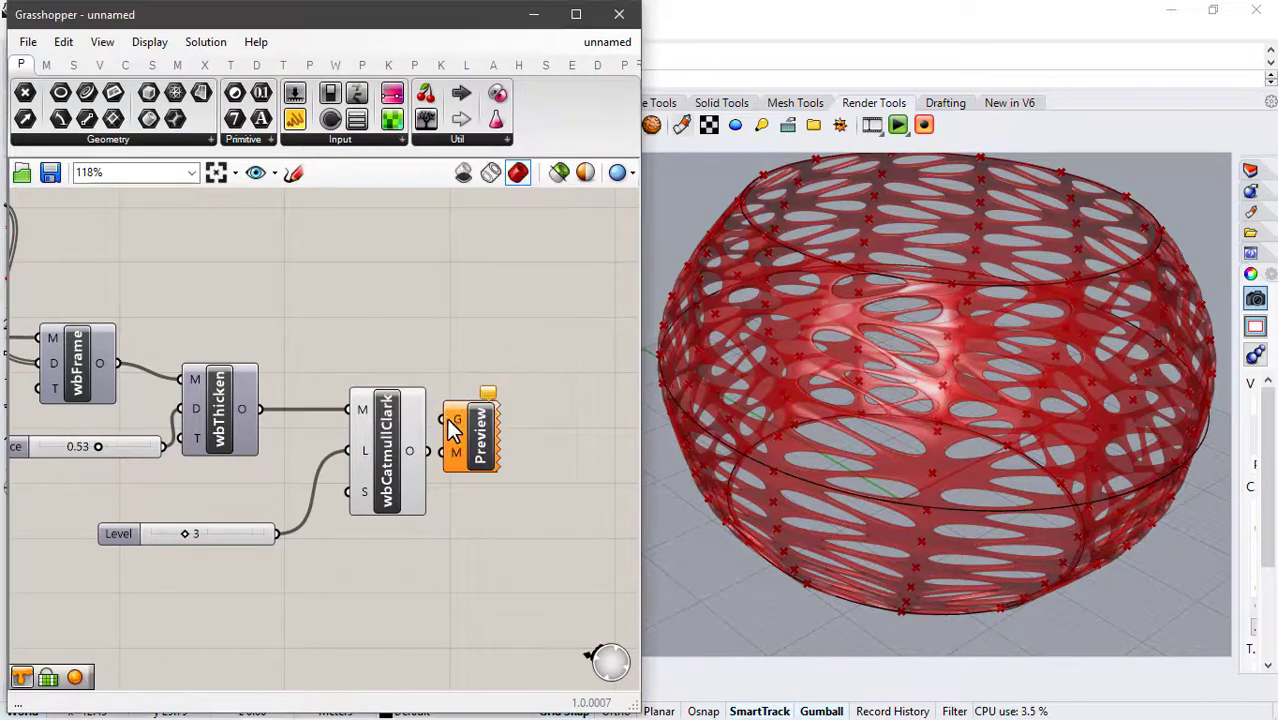
drag(447, 418, 512, 463)
drag(428, 451, 493, 448)
click(499, 379)
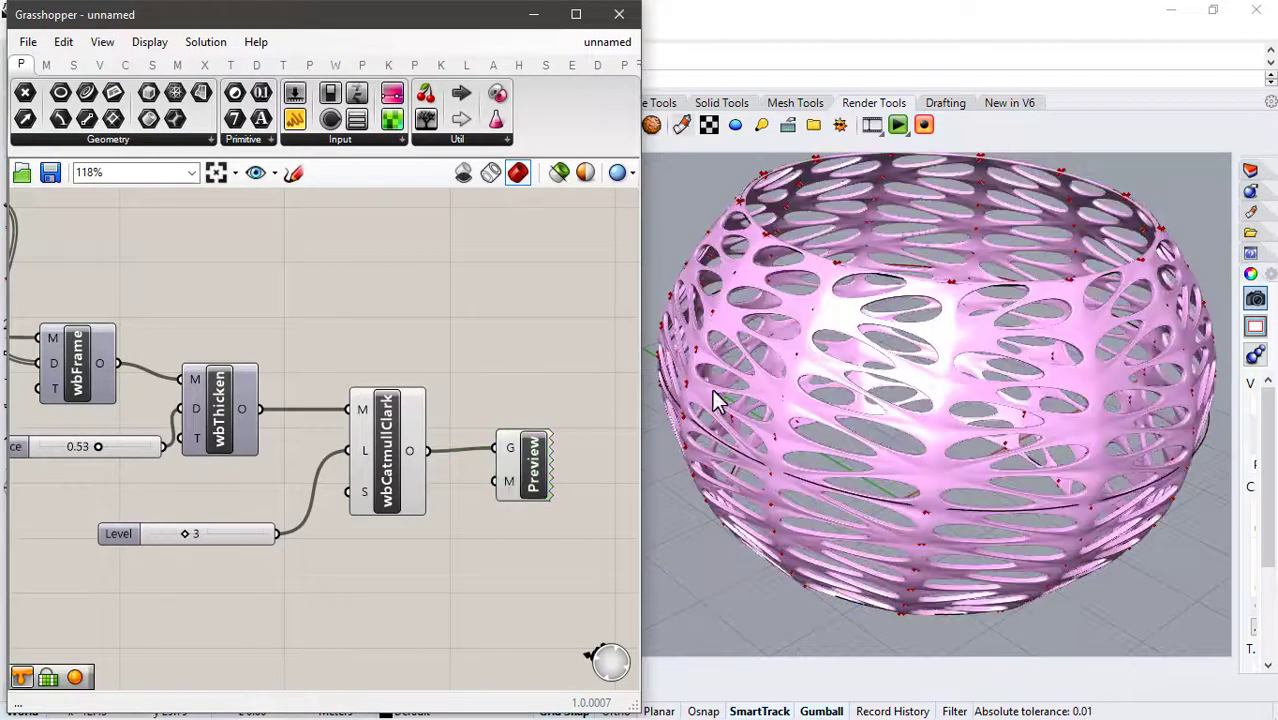
right_drag(712, 389, 814, 394)
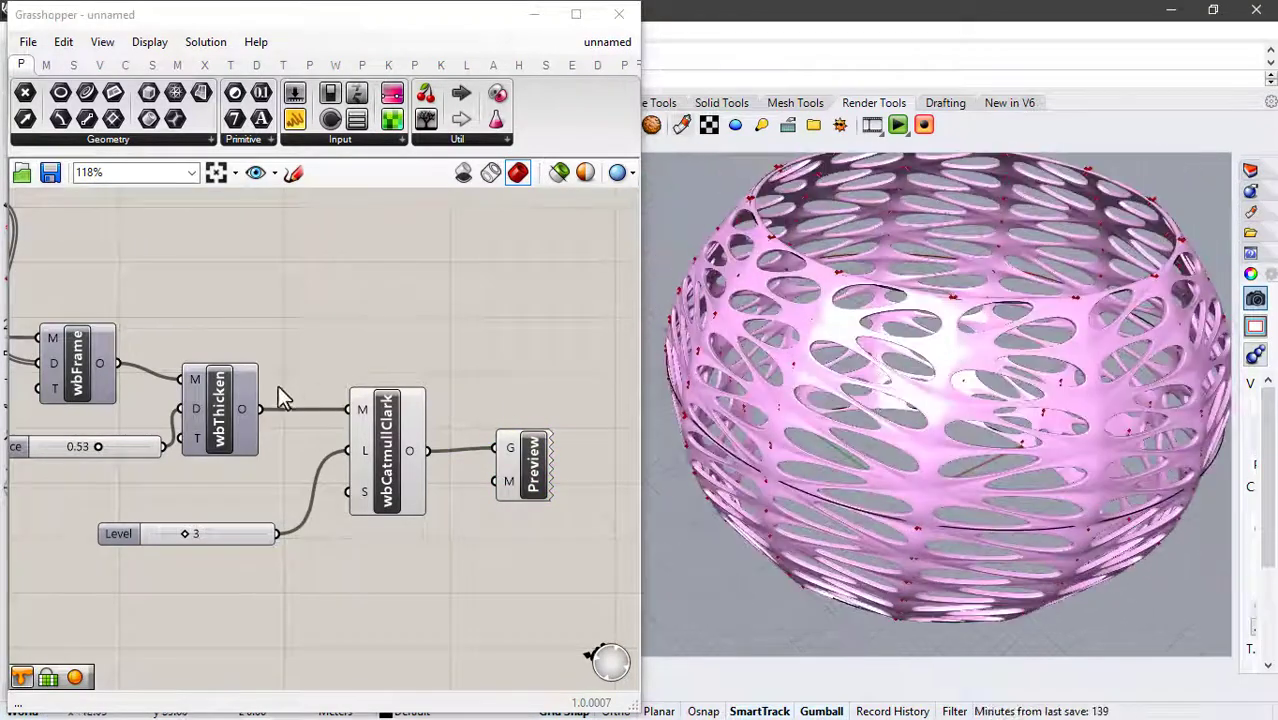
Set the Mesh Thicken distance slider to 0.89 and inspect the thicker shell from several angles.
right_drag(135, 422, 245, 408)
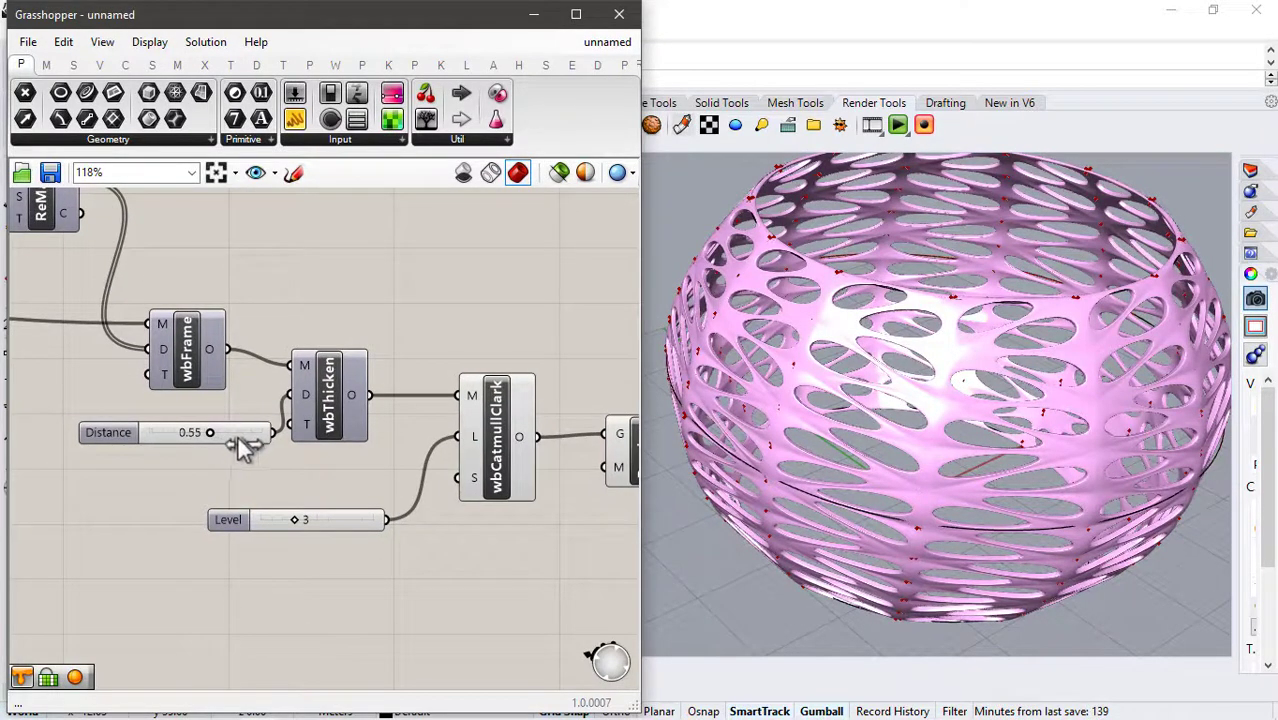
mouse_move(240, 446)
mouse_down()
mouse_move(273, 449)
mouse_move(247, 444)
mouse_up()
scroll(944, 374, down, 2)
right_drag(944, 374, 792, 280)
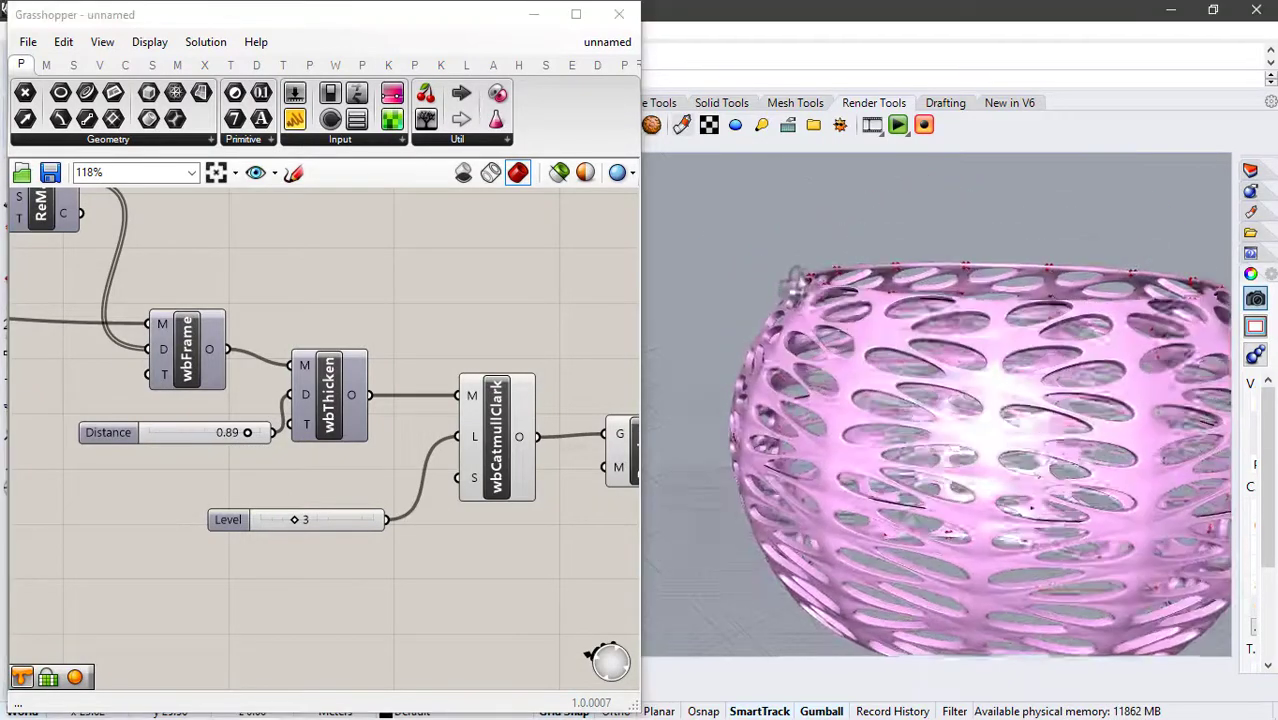
scroll(790, 282, down, 2)
scroll(1004, 488, up, 4)
scroll(1004, 486, down, 3)
scroll(918, 408, down, 1)
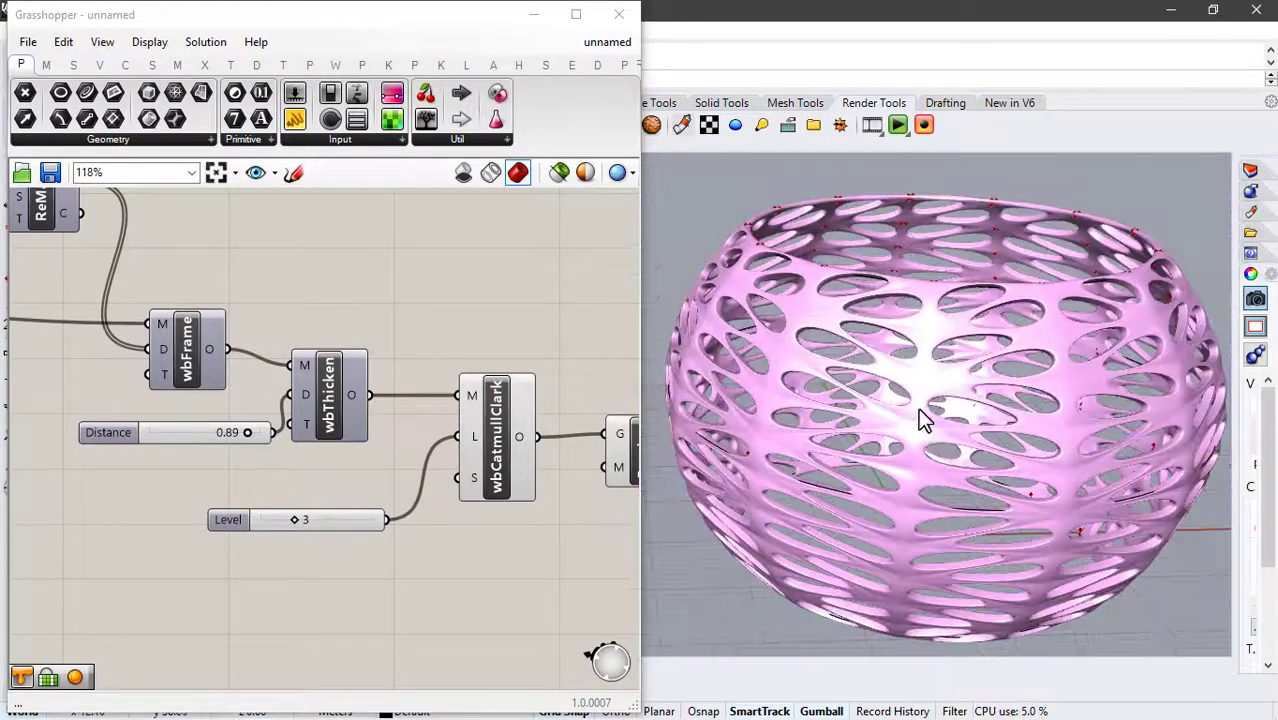
right_drag(918, 408, 972, 430)
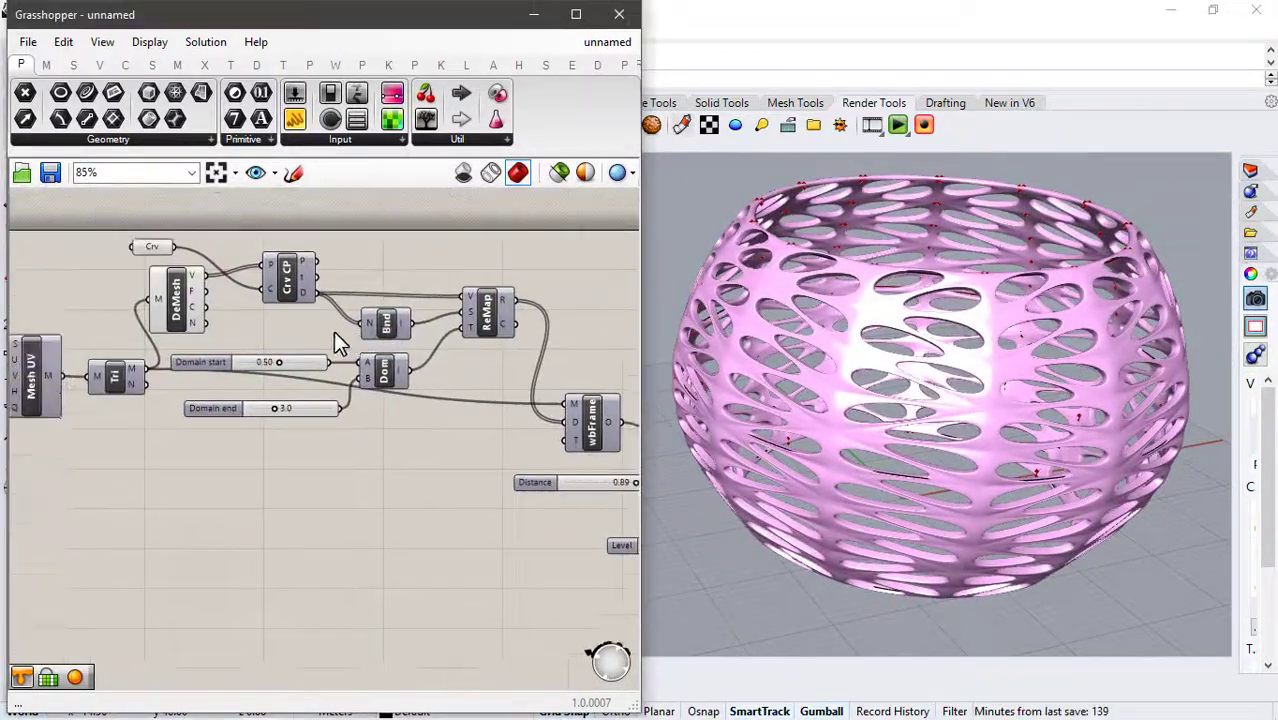
Set the domain start slider to 0.55 and the domain end slider to 4.1.
scroll(338, 343, up, 4)
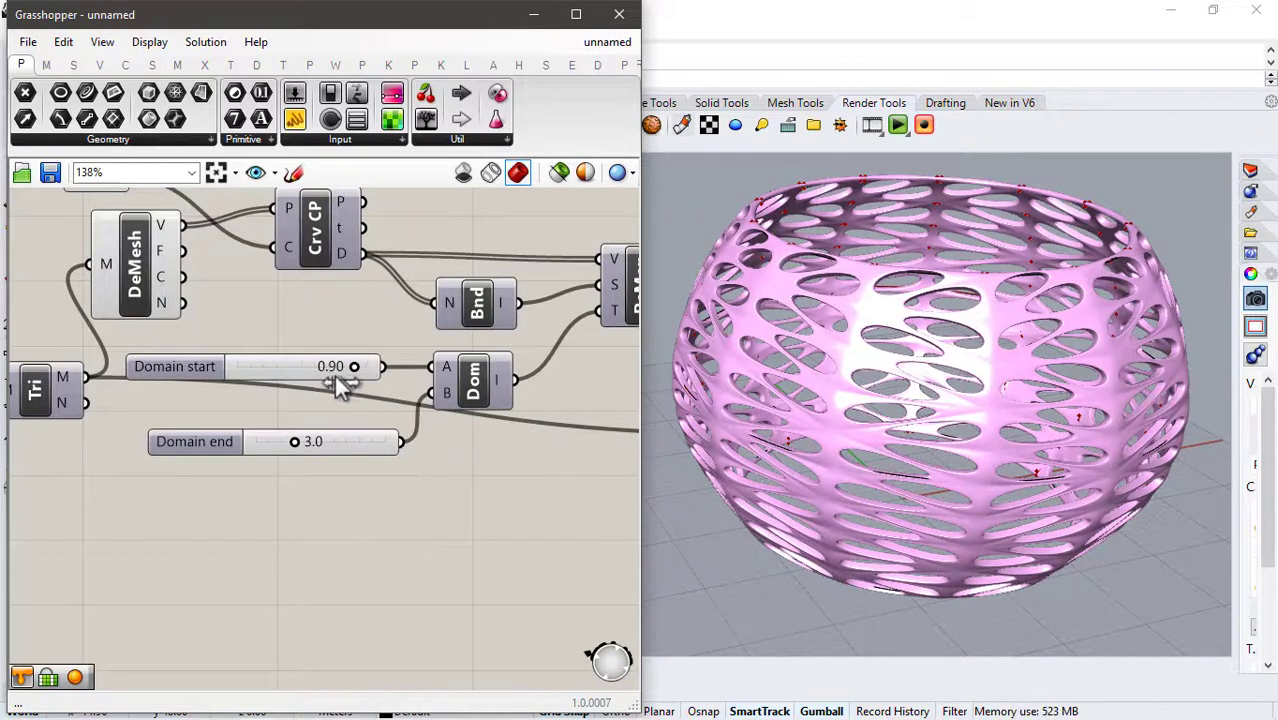
mouse_move(322, 447)
mouse_down()
mouse_move(337, 449)
mouse_move(311, 449)
mouse_up()
scroll(312, 410, down, 1)
Set Mesh UV's U Count slider to 9 and V Count slider to 15, and inspect the updated openings.
right_drag(210, 355, 374, 348)
scroll(374, 348, down, 3)
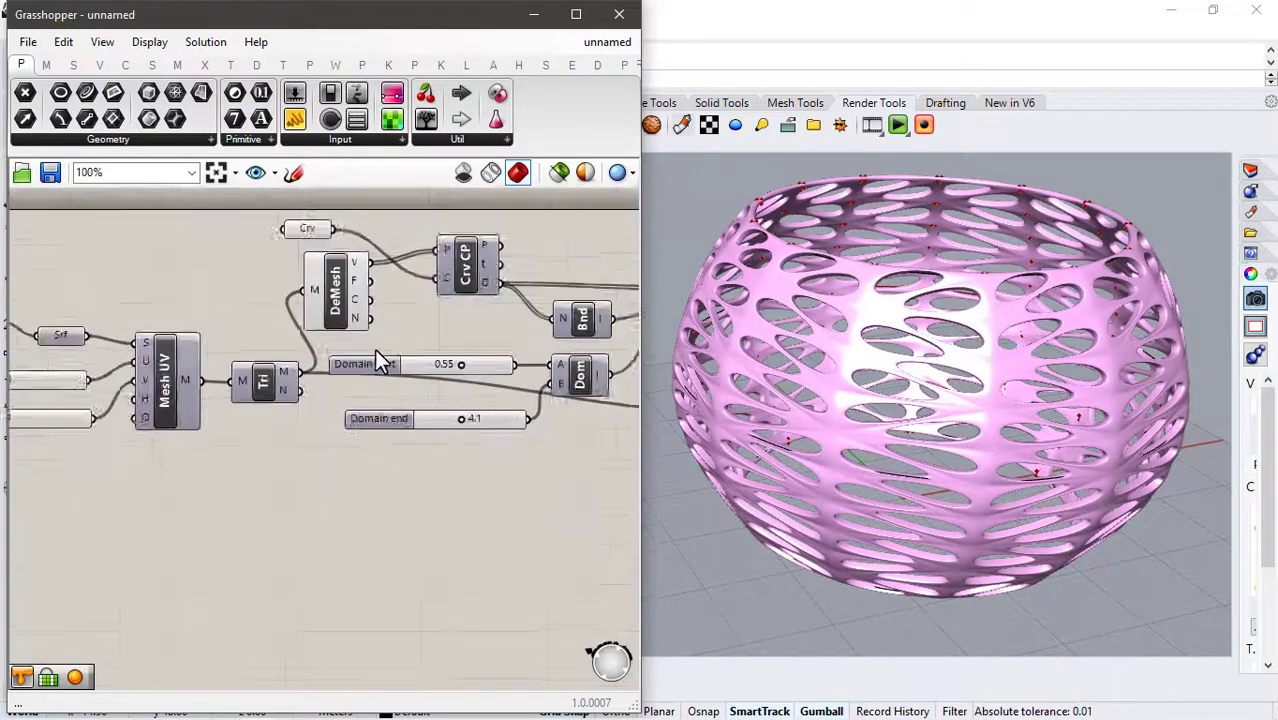
right_drag(90, 378, 184, 382)
scroll(184, 382, up, 3)
scroll(205, 365, up, 2)
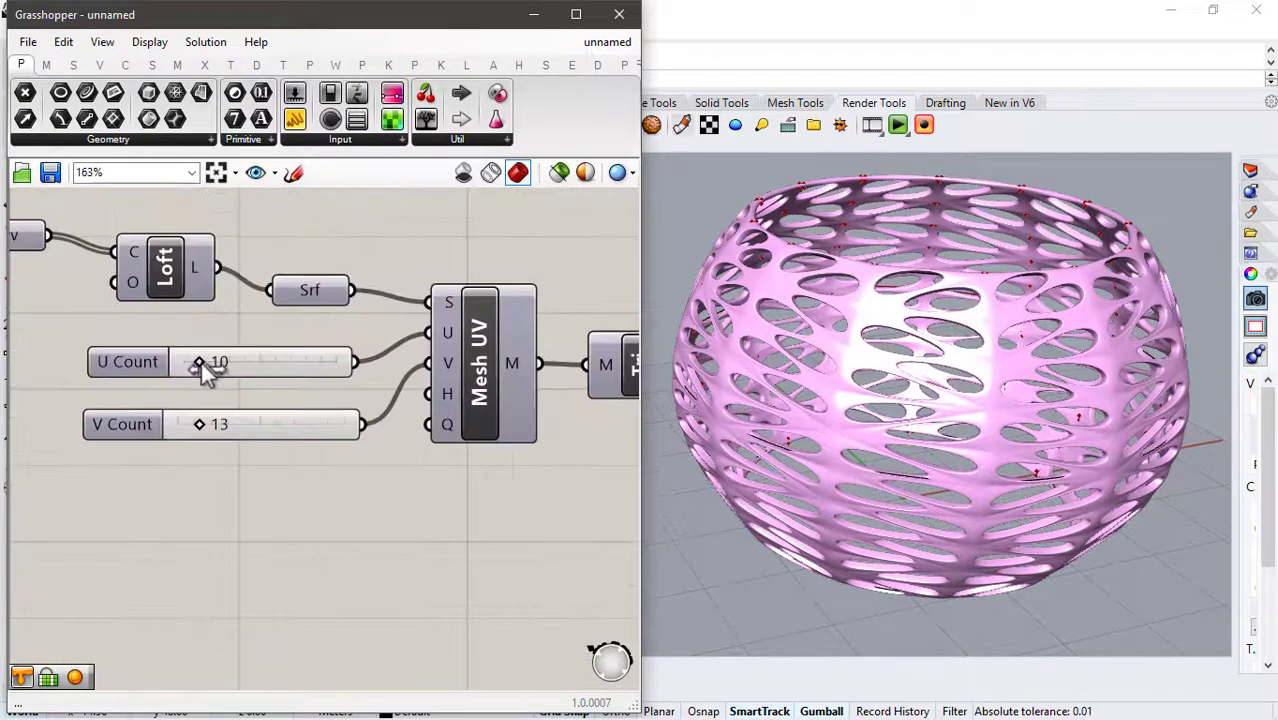
drag(206, 364, 200, 365)
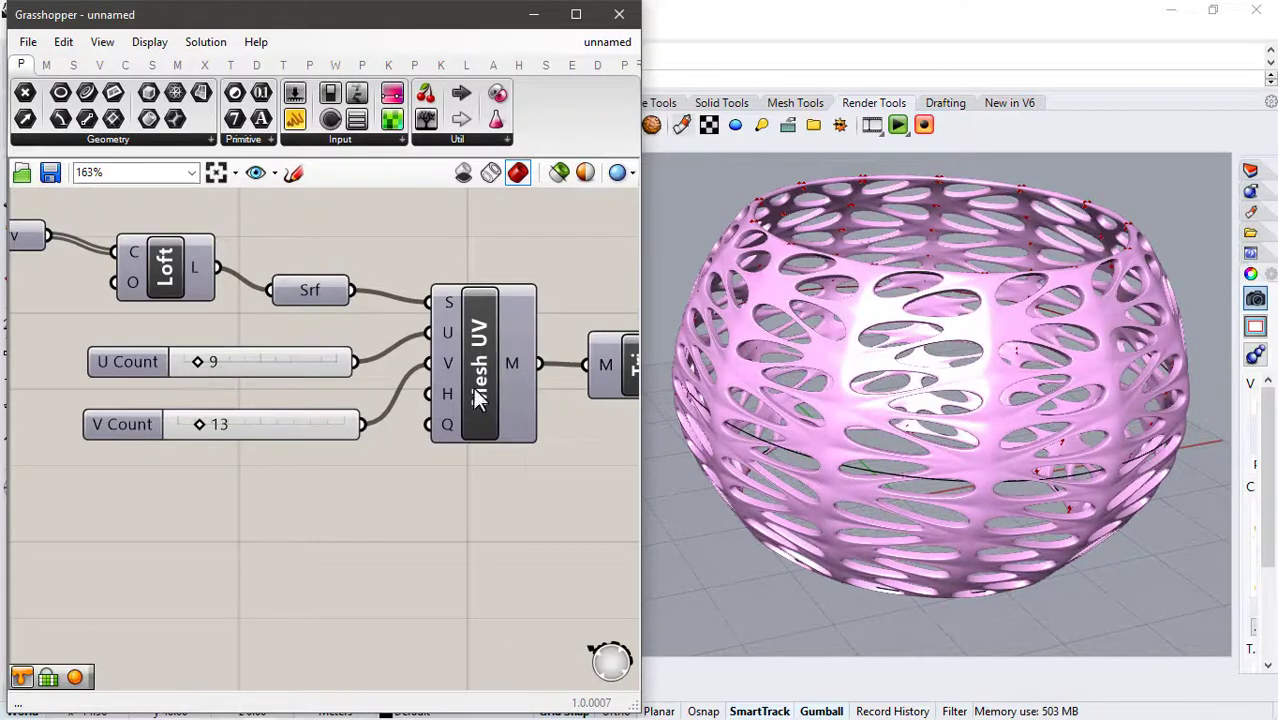
drag(203, 422, 205, 422)
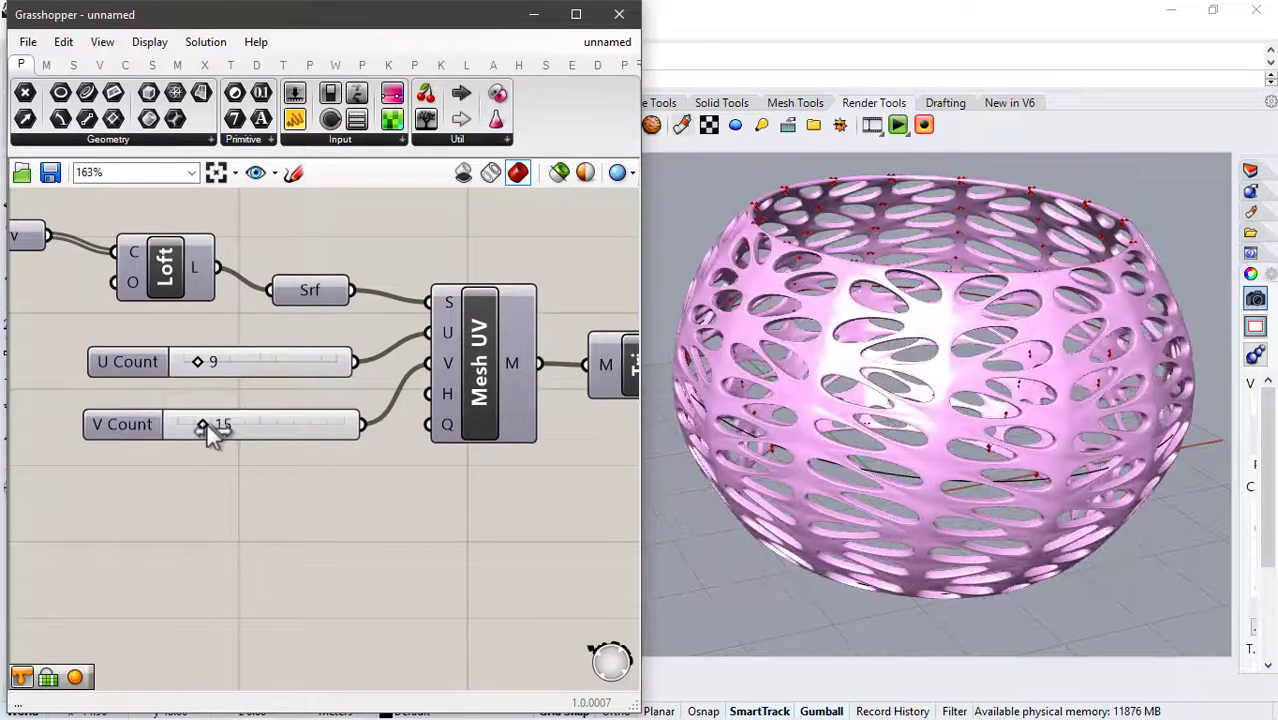
right_drag(1021, 410, 1025, 341)
right_drag(982, 290, 910, 295)
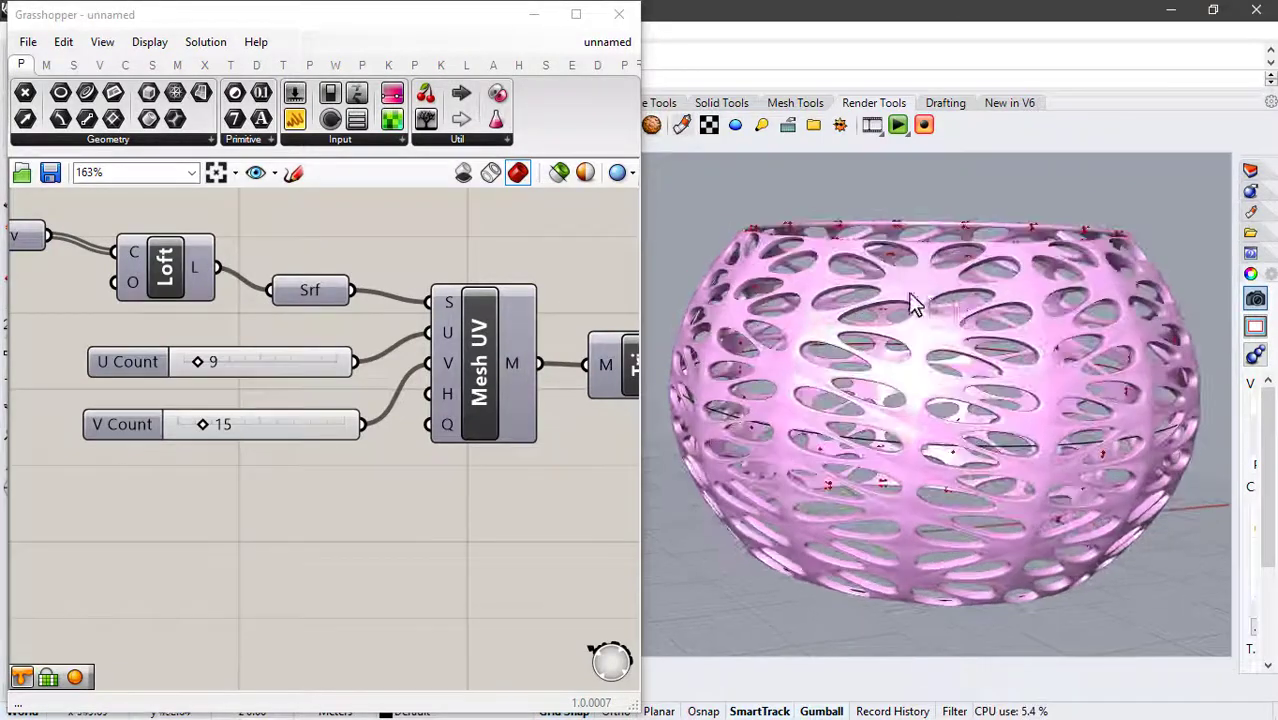
scroll(910, 295, down, 4)
scroll(996, 318, up, 5)
right_drag(945, 345, 860, 325)
scroll(420, 381, down, 4)
Bake the Catmull-Clark subdivision mesh into Rhino with the group option enabled.
right_drag(446, 333, 155, 325)
scroll(464, 321, down, 2)
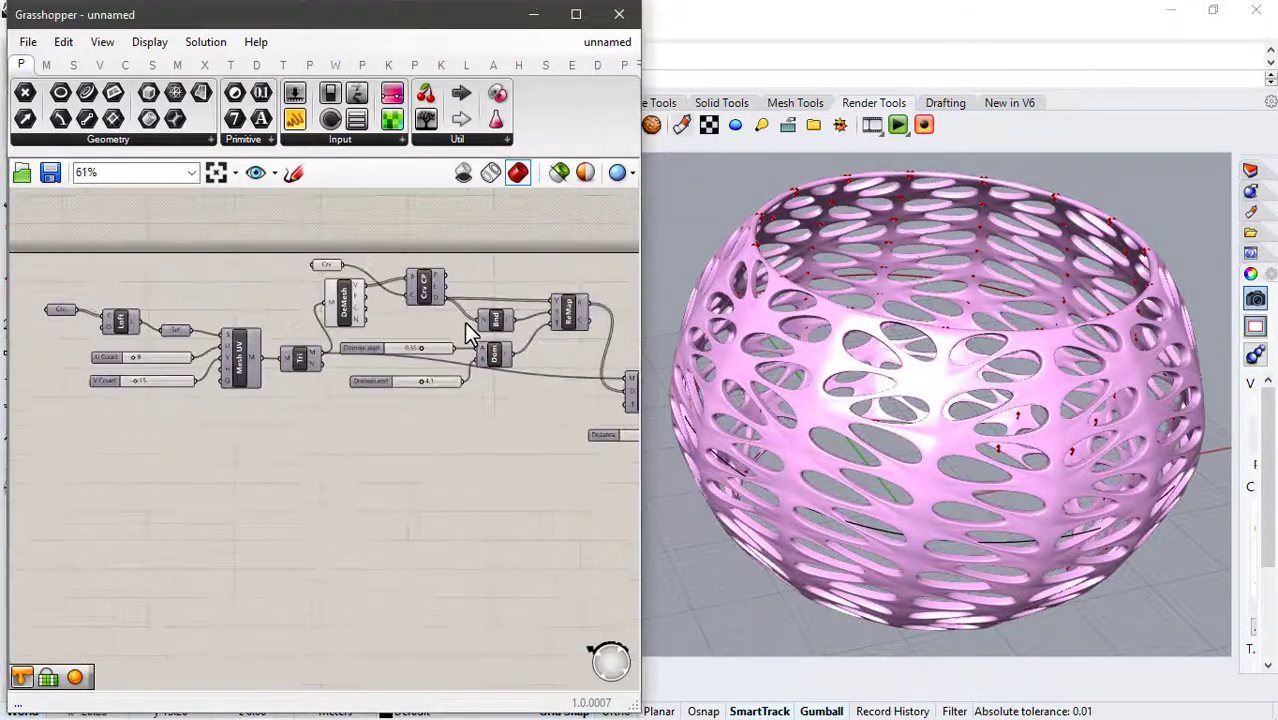
right_drag(361, 323, 247, 325)
right_drag(488, 321, 247, 305)
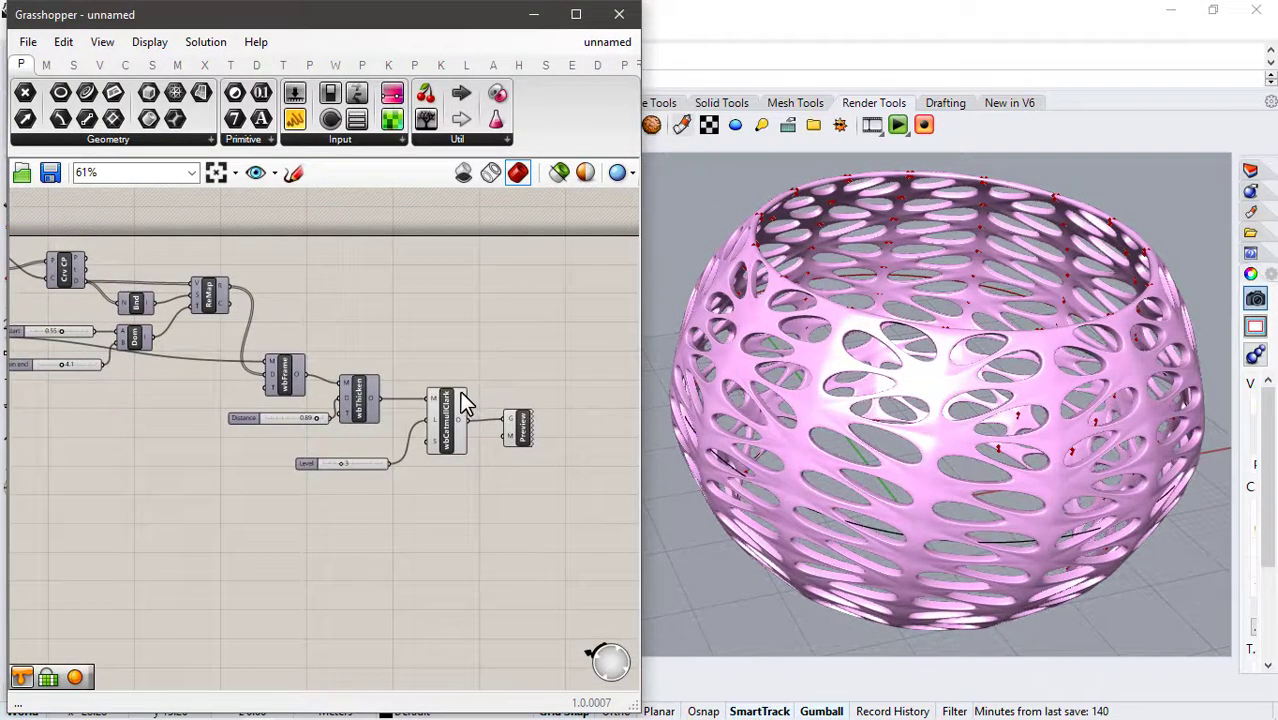
scroll(500, 404, up, 3)
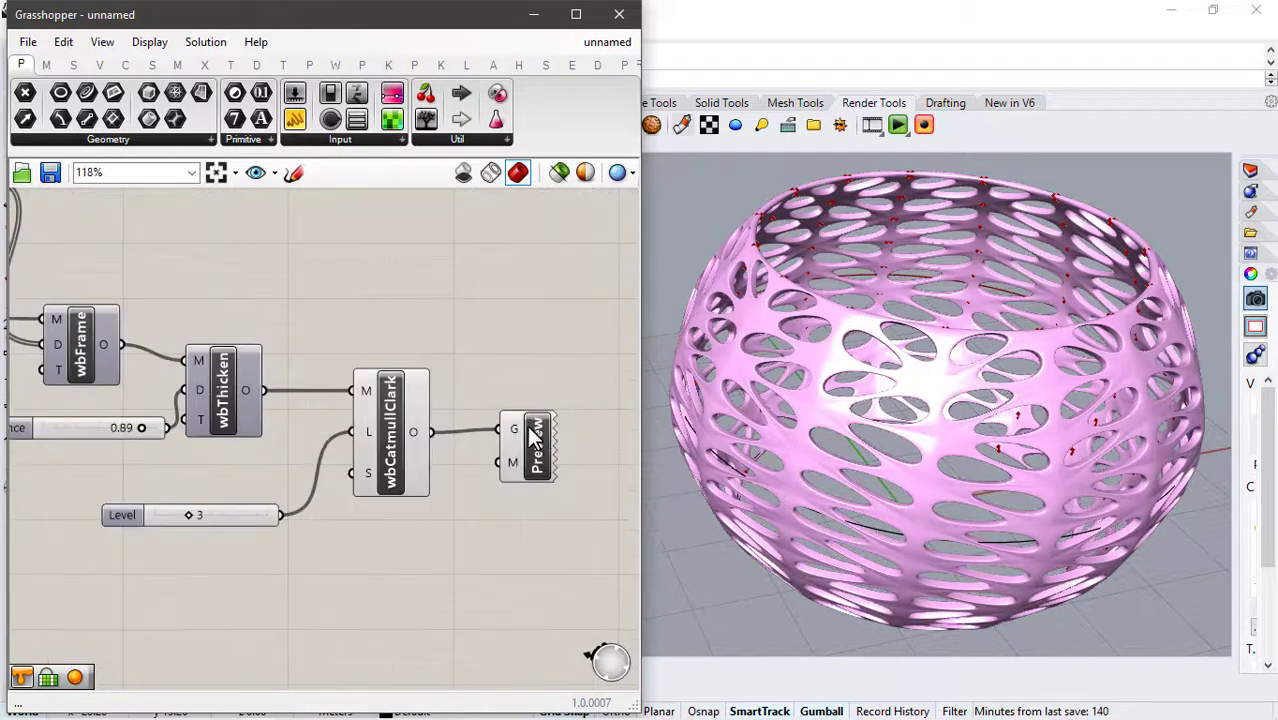
right_click(402, 430)
click(436, 516)
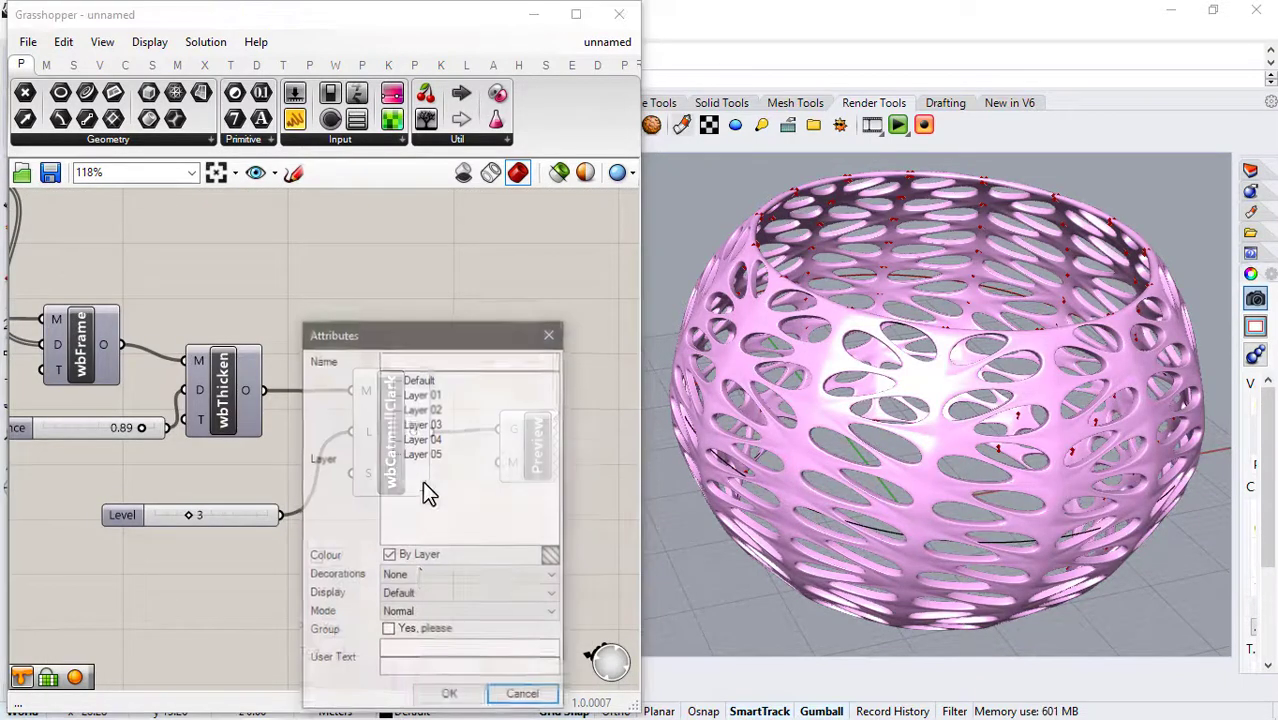
click(420, 630)
click(449, 696)
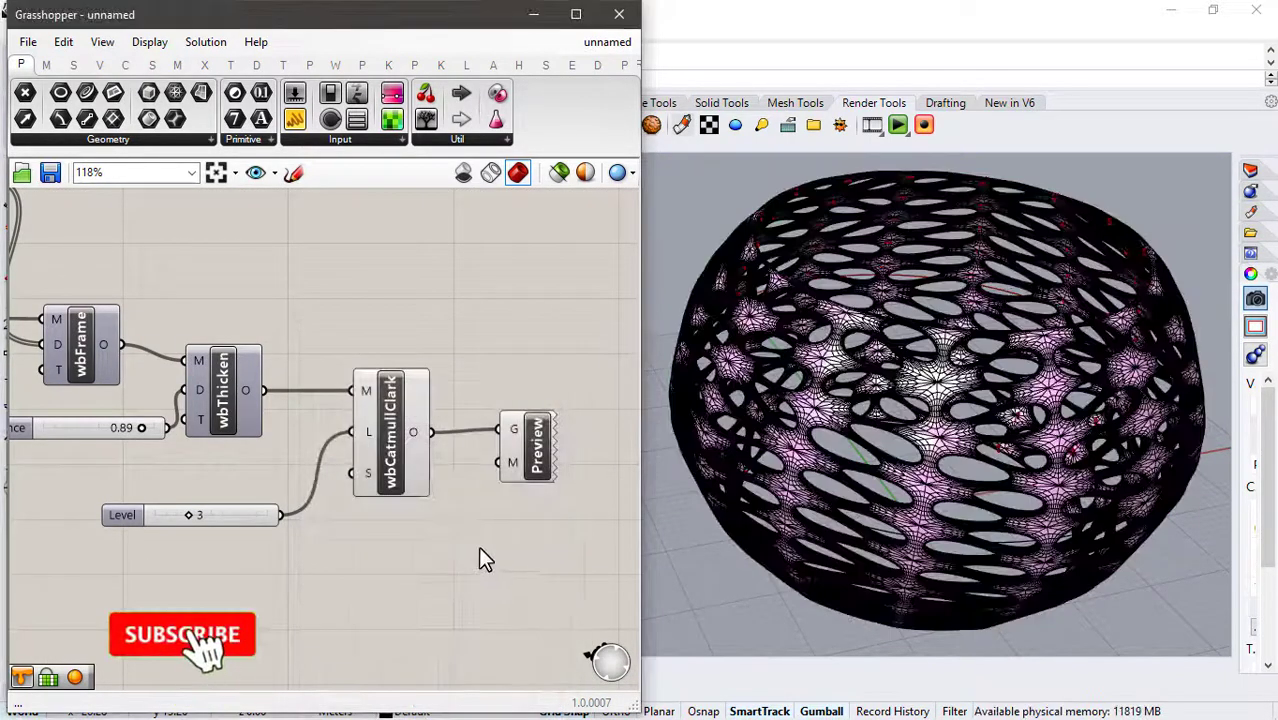
Disconnect Catmull-Clark from the Custom Preview's geometry input and hide the preview of both components.
right_click(508, 434)
mouse_move(613, 434)
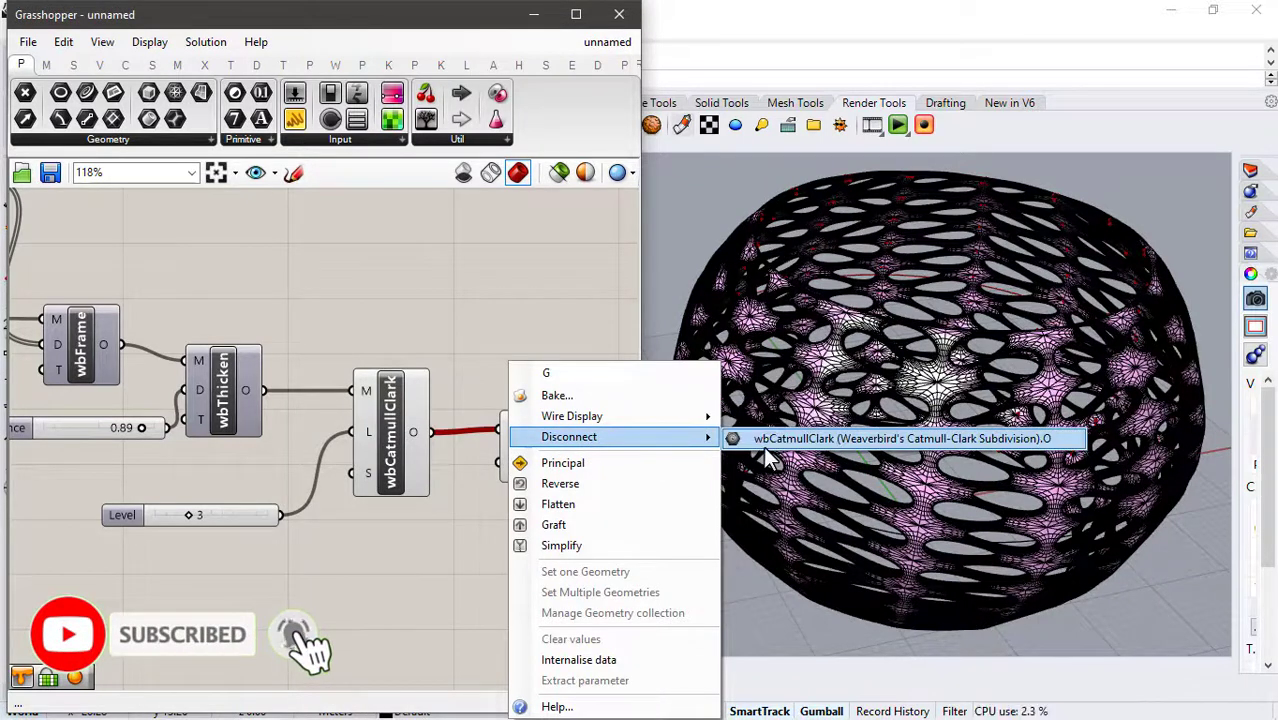
click(810, 434)
drag(580, 310, 360, 565)
middle_click(358, 562)
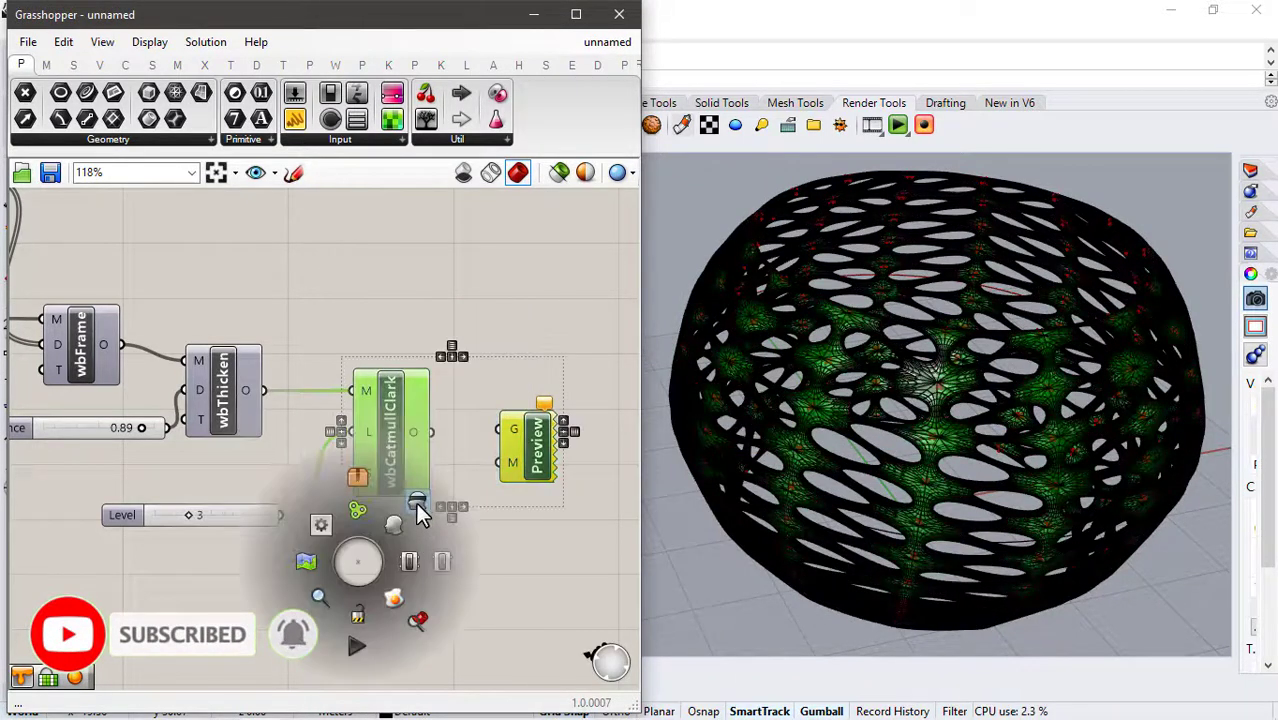
click(417, 503)
click(472, 335)
Minimize Grasshopper, switch Rhino's Perspective viewport to Rendered display mode, and inspect the baked mesh from several angles.
click(534, 15)
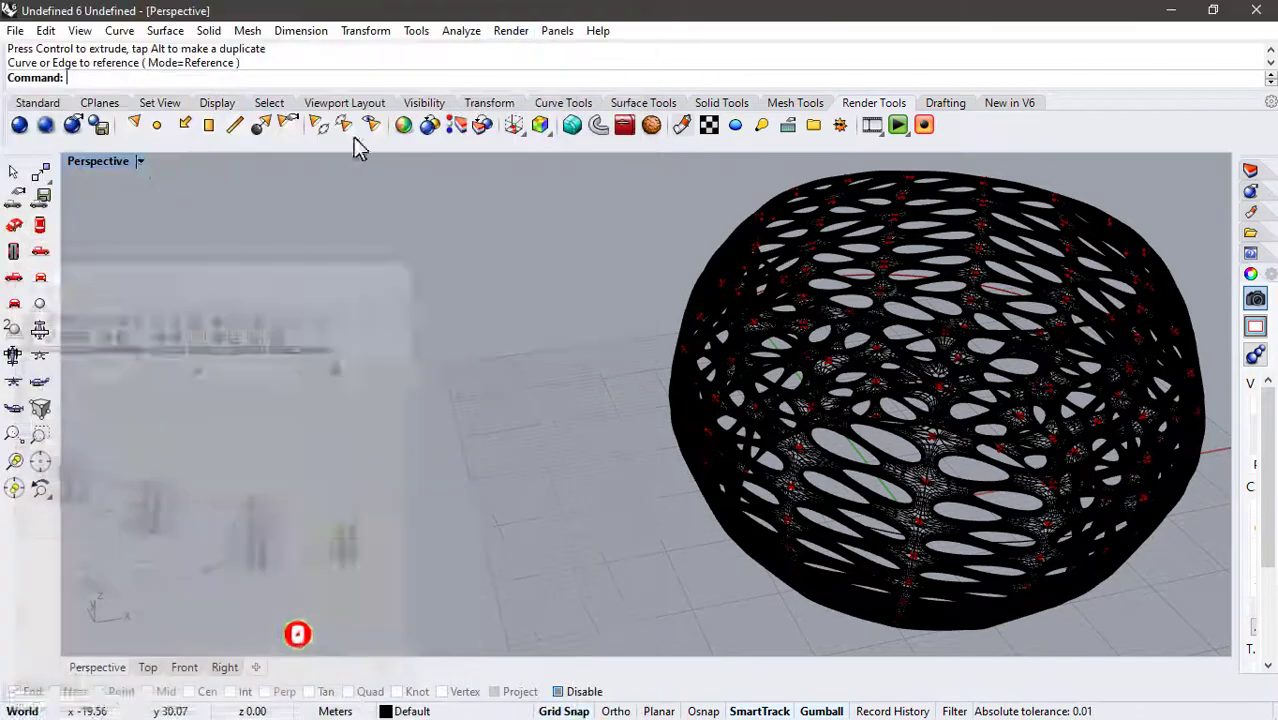
click(142, 161)
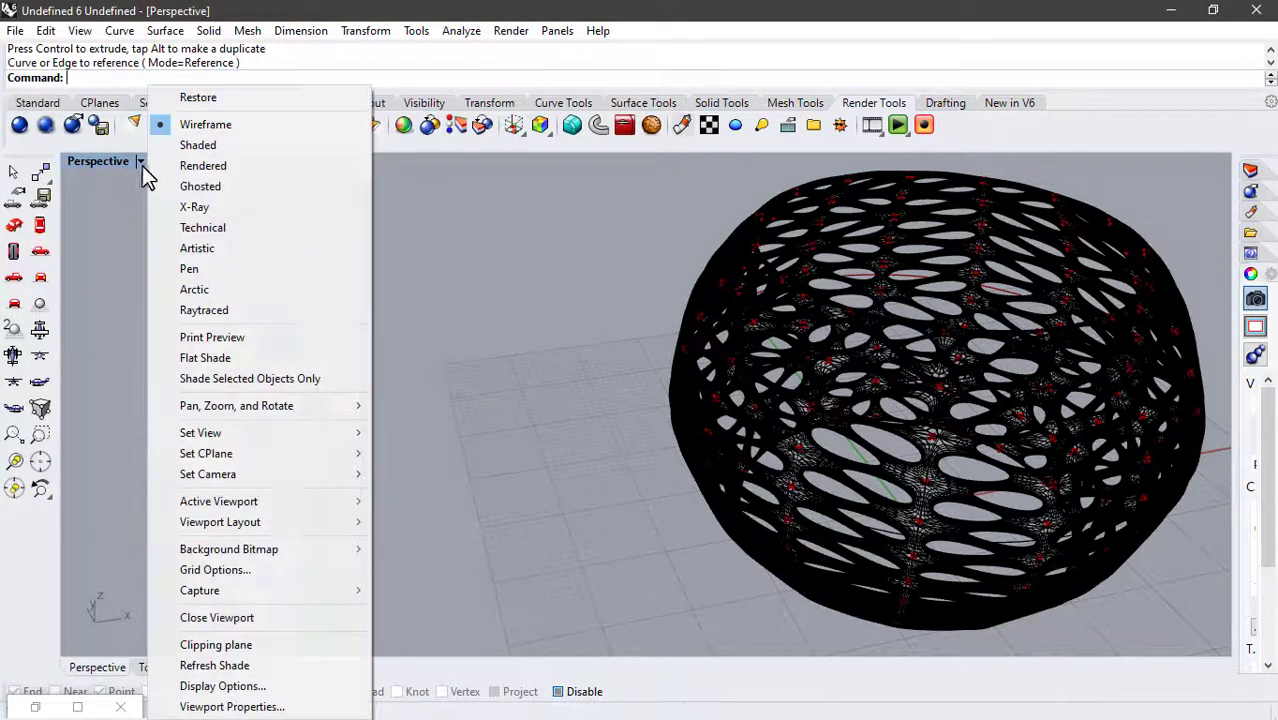
click(205, 166)
right_drag(750, 457, 907, 374)
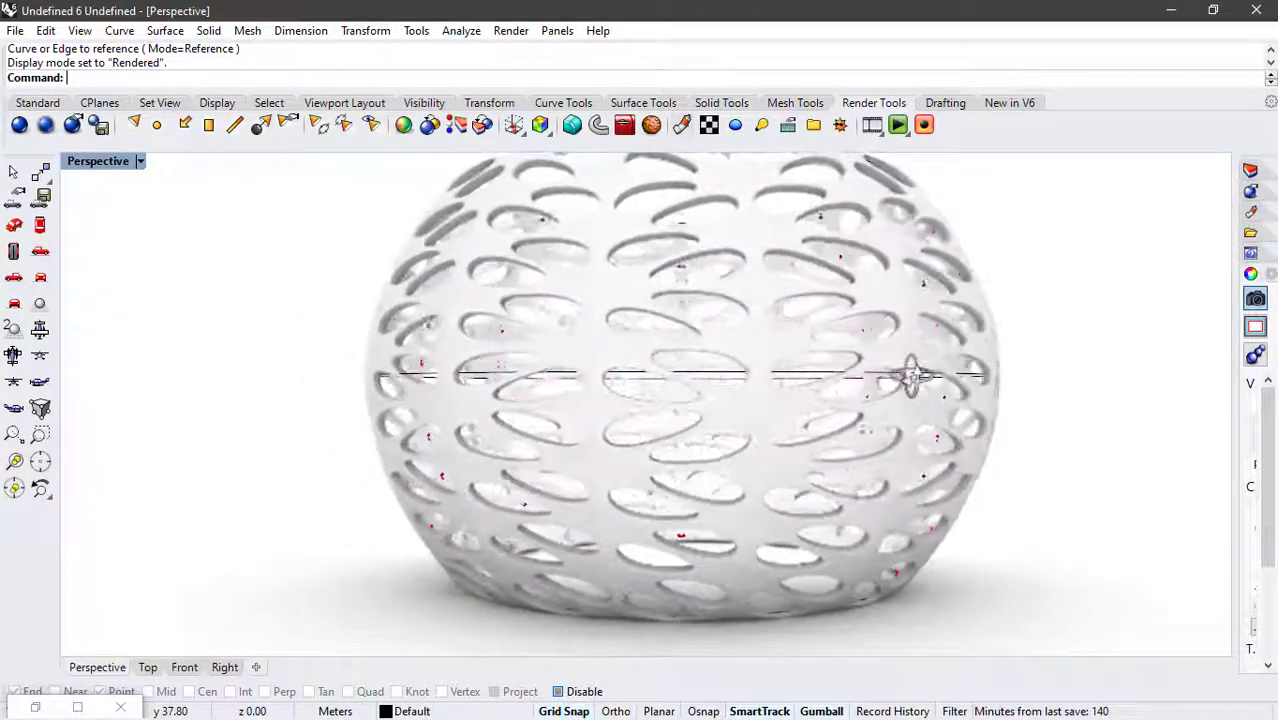
right_drag(508, 354, 280, 348)
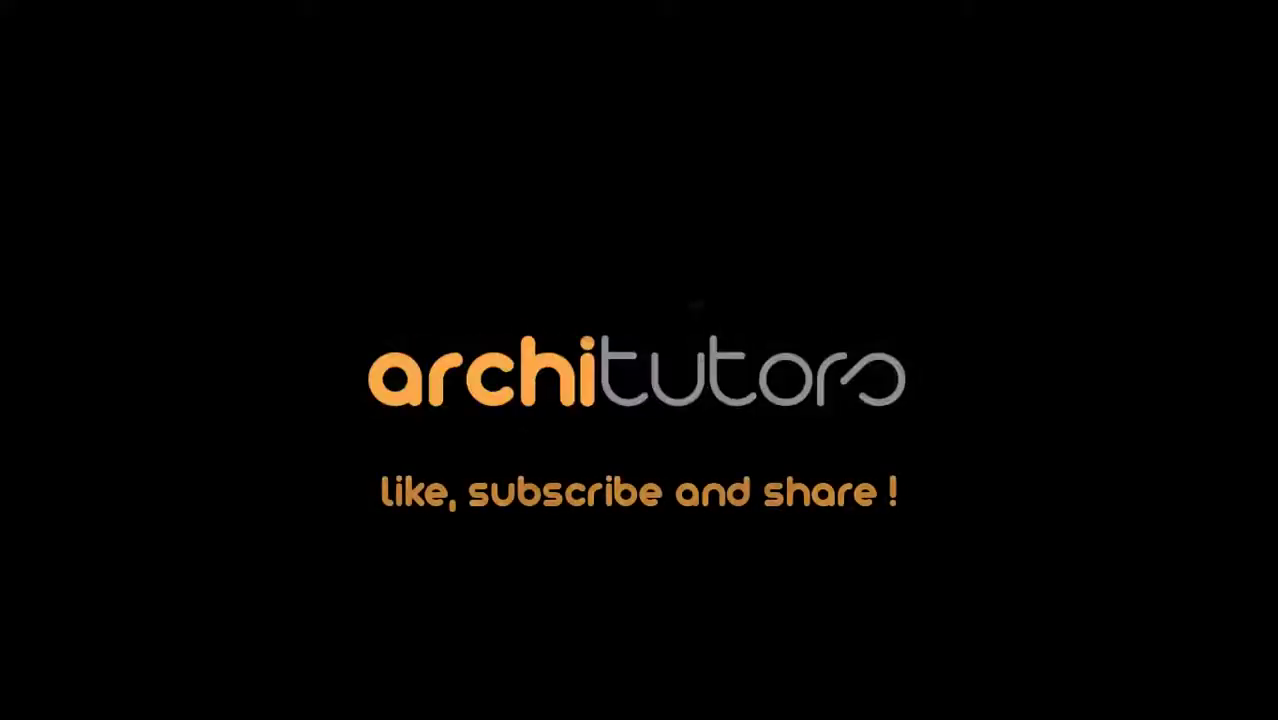